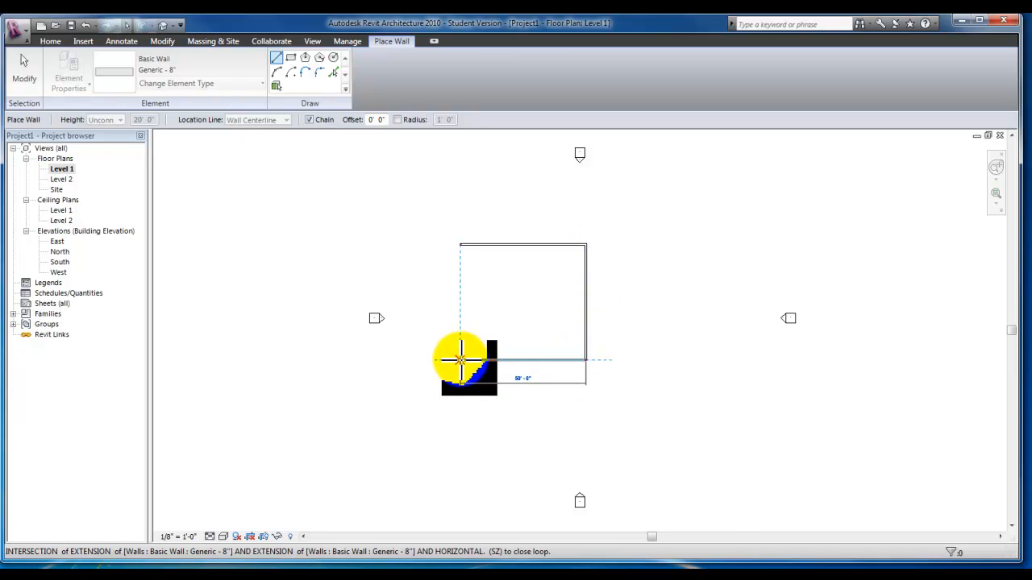
- Complete the closed rectangular exterior wall loop with a bottom wall 50'-6" long and the left wall, using Generic - 8" walls
click(460, 360)
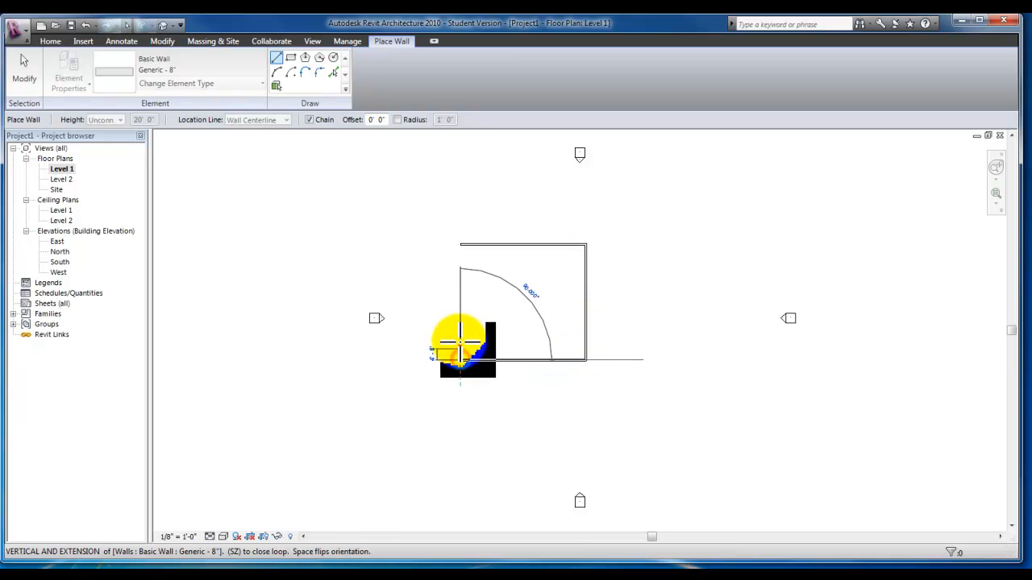
click(460, 244)
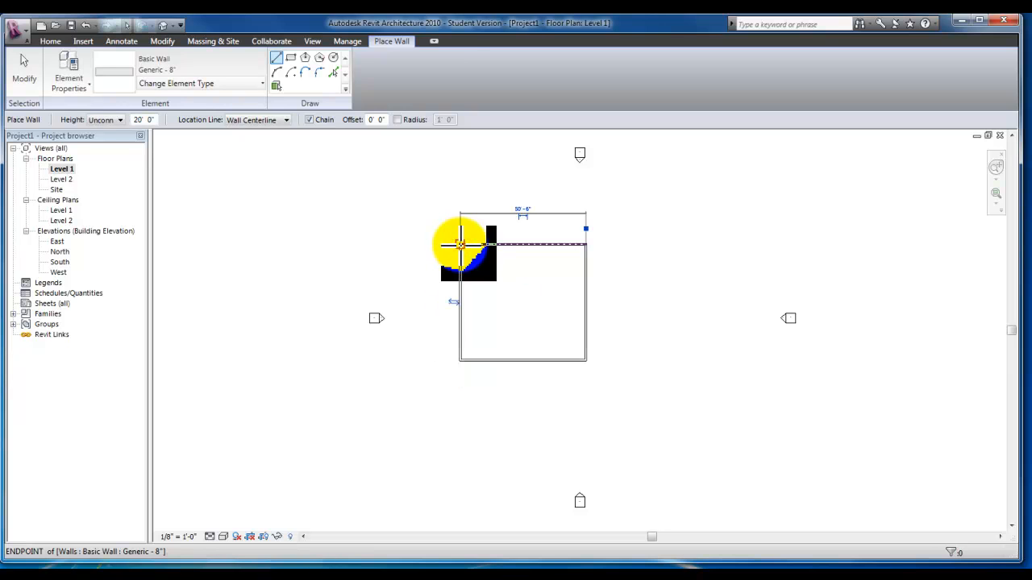
key(Escape)
scroll(524, 287, up, 2)
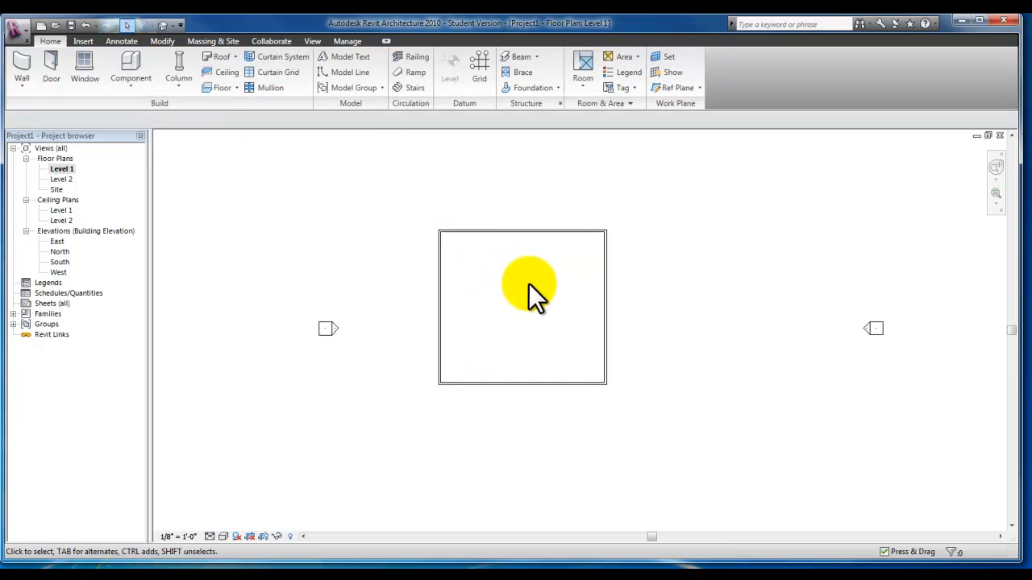
- Create a Gross Building area plan for Level 1 with boundary lines generated automatically from the external walls
click(631, 56)
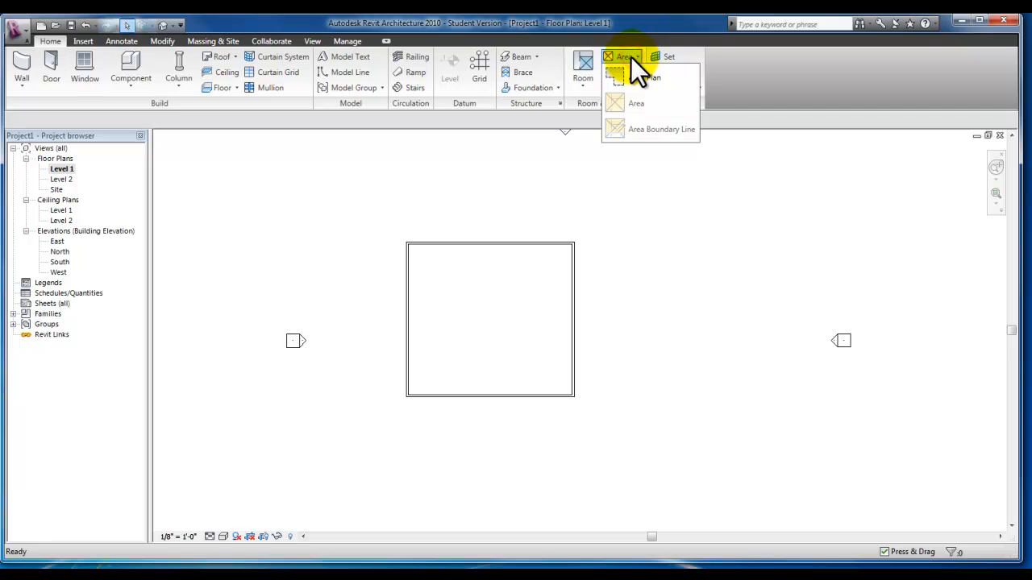
click(633, 75)
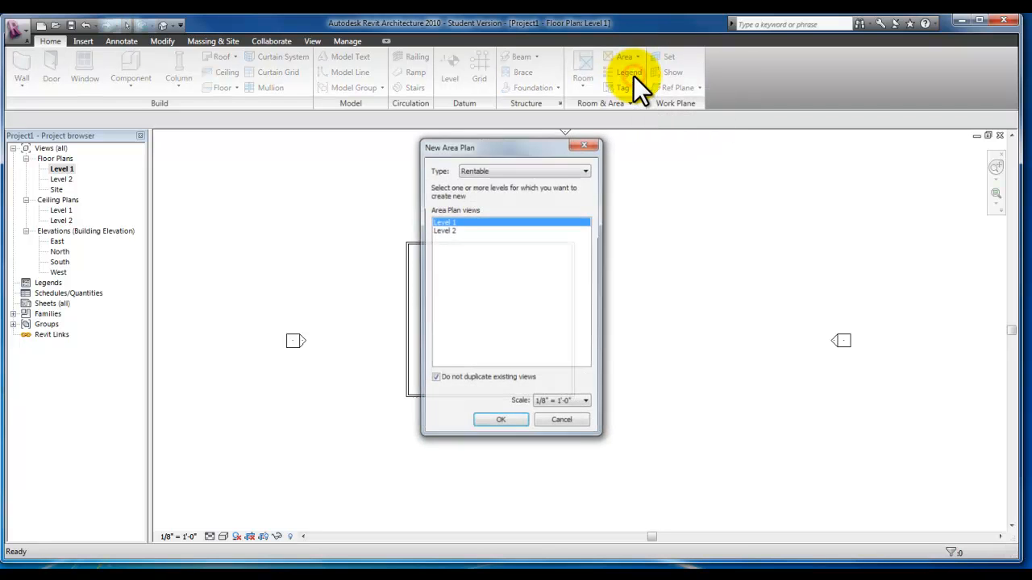
click(583, 170)
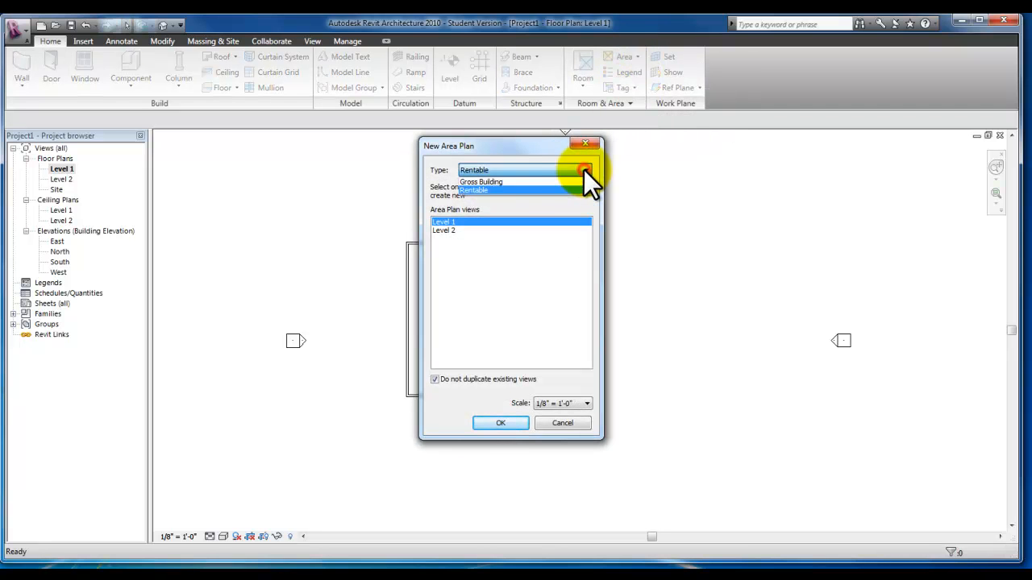
click(508, 180)
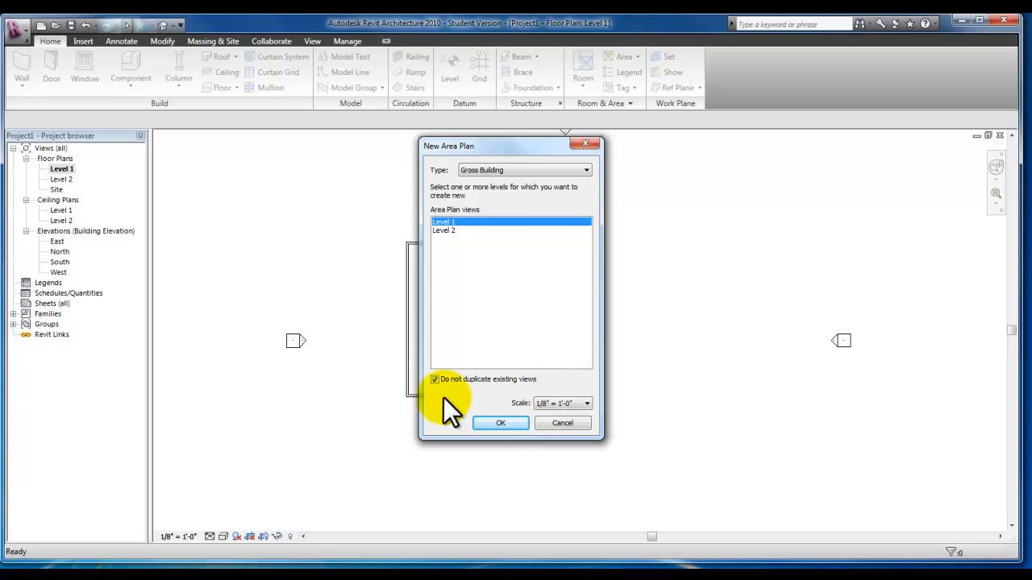
click(494, 423)
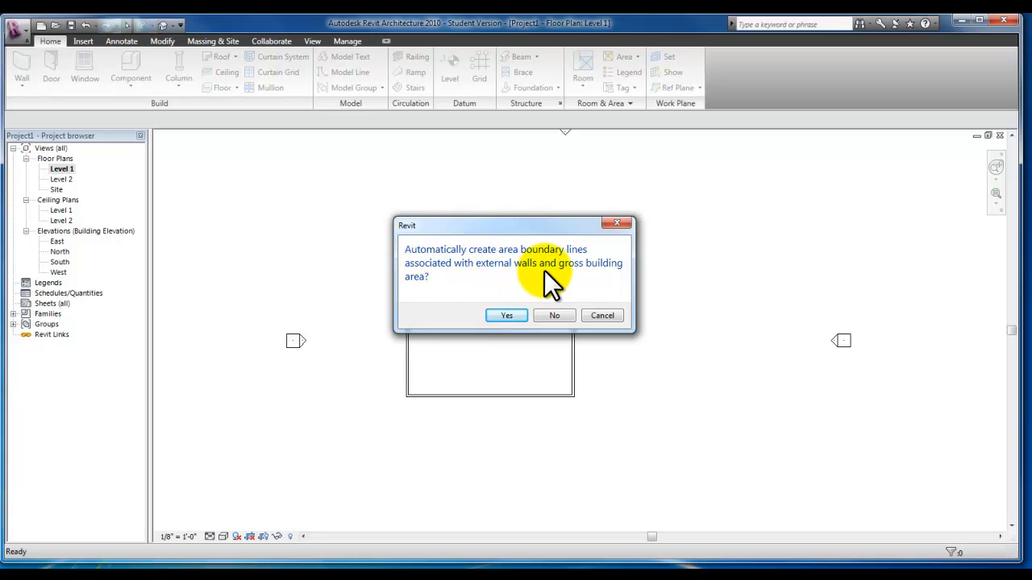
click(509, 316)
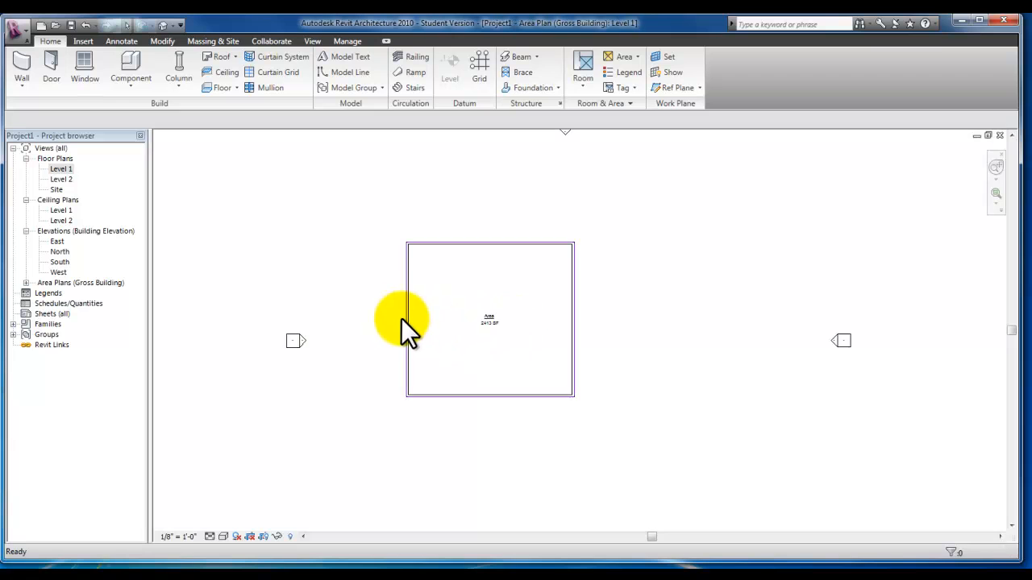
click(25, 283)
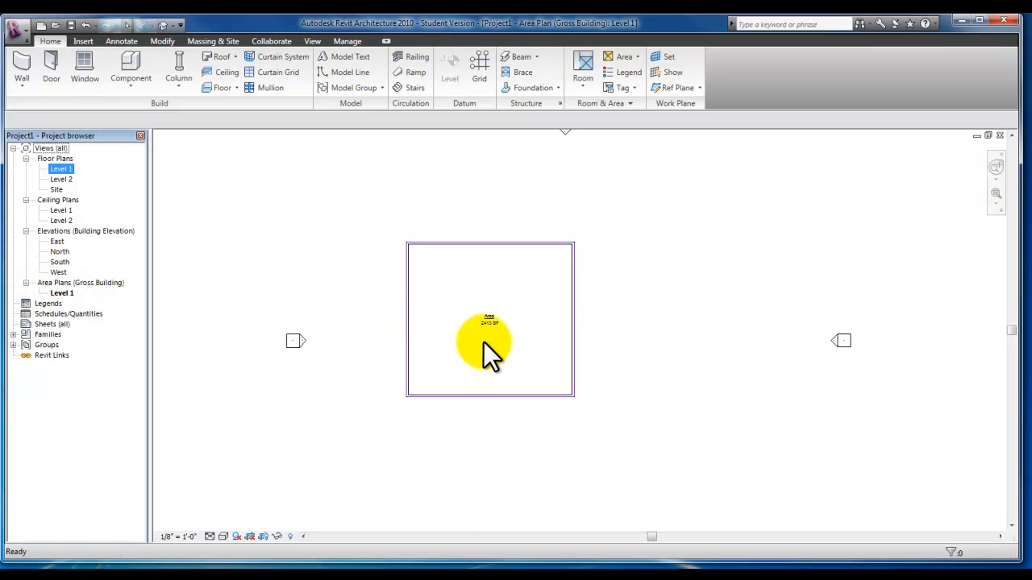
scroll(490, 337, up, 5)
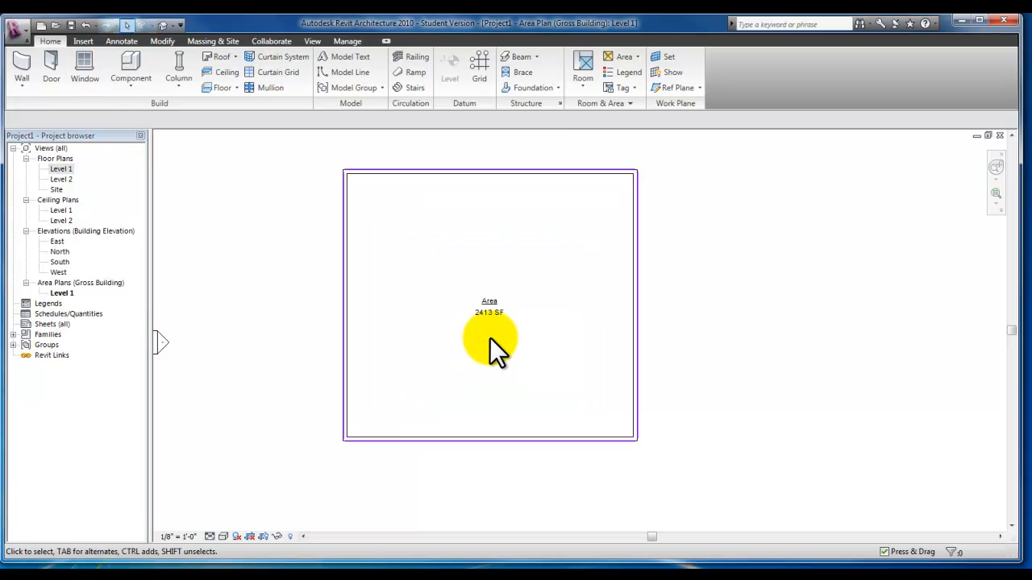
middle_drag(490, 338, 480, 357)
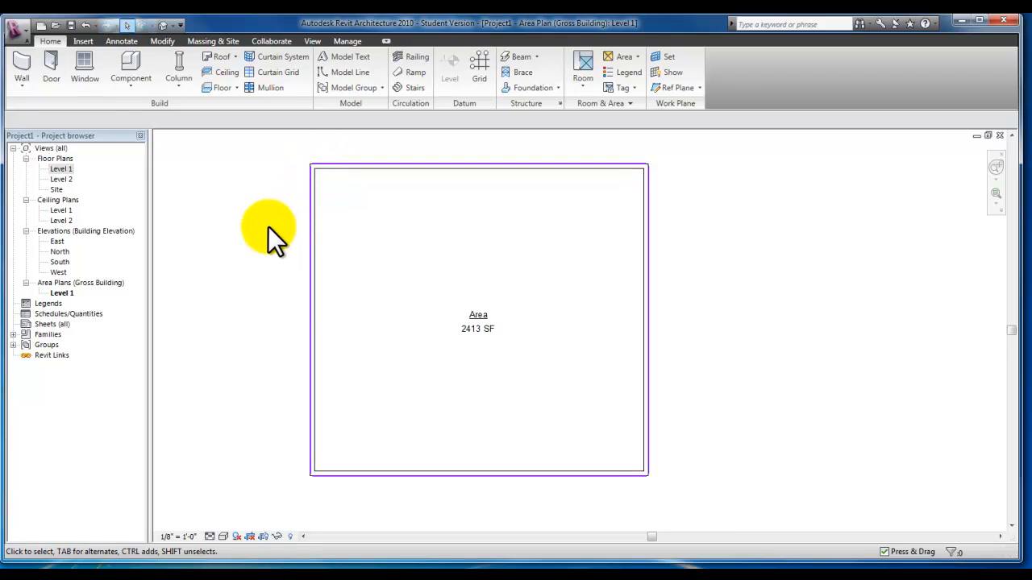
- Create a floor on Level 2 bounded by all four exterior walls, joining geometry and cutting the overlapping volume from the walls
double_click(67, 179)
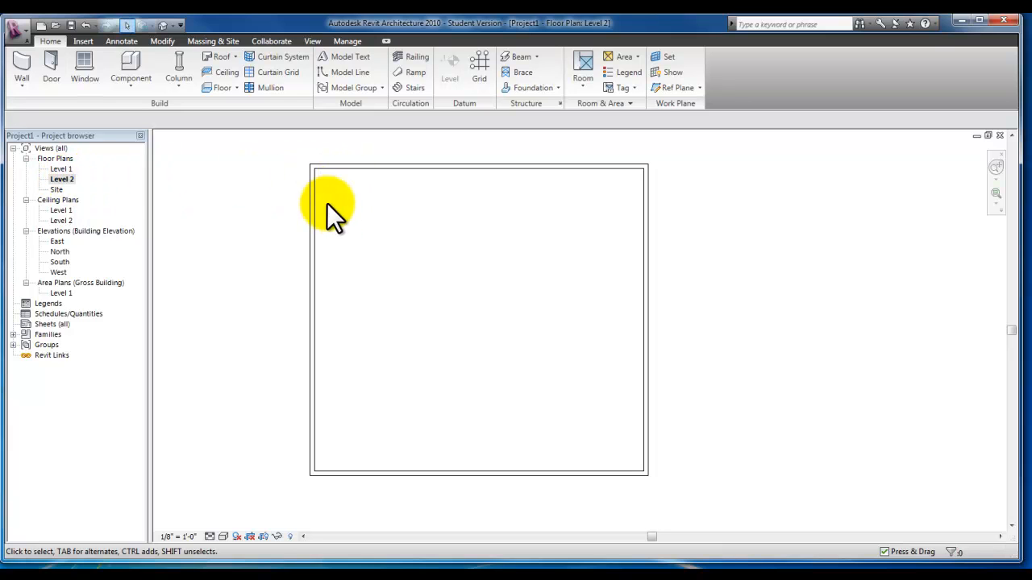
click(226, 88)
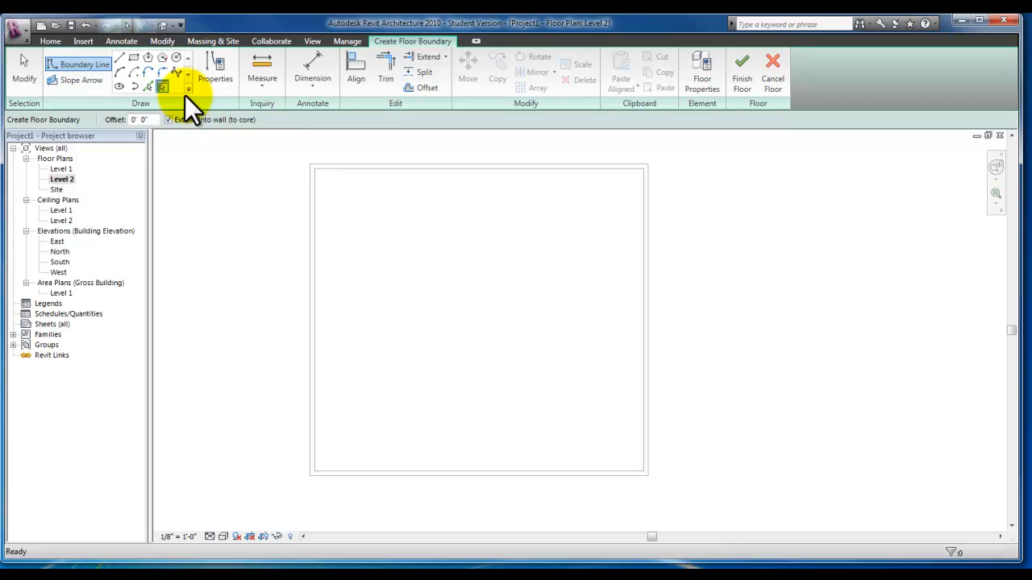
key(Tab)
click(310, 260)
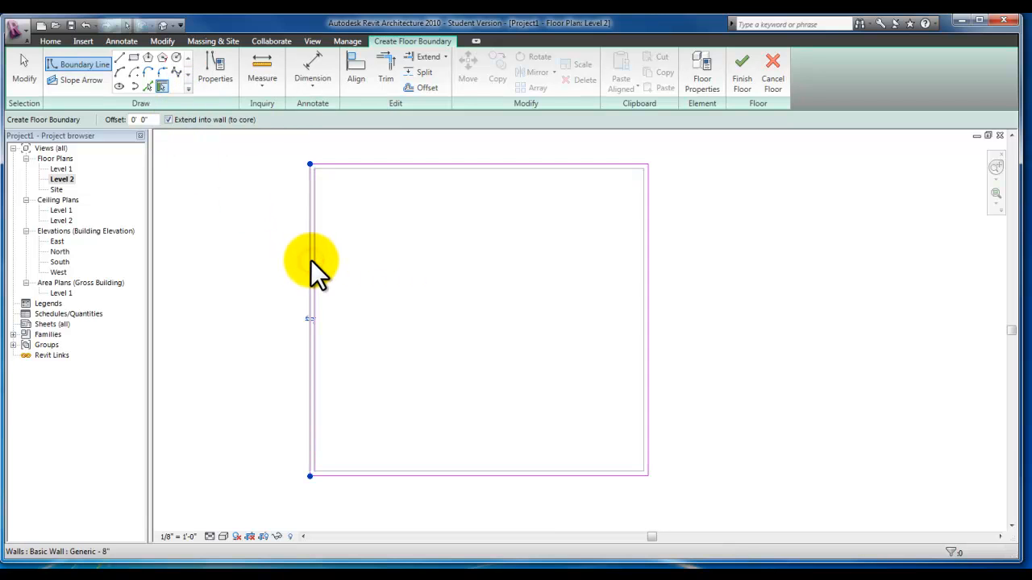
click(745, 79)
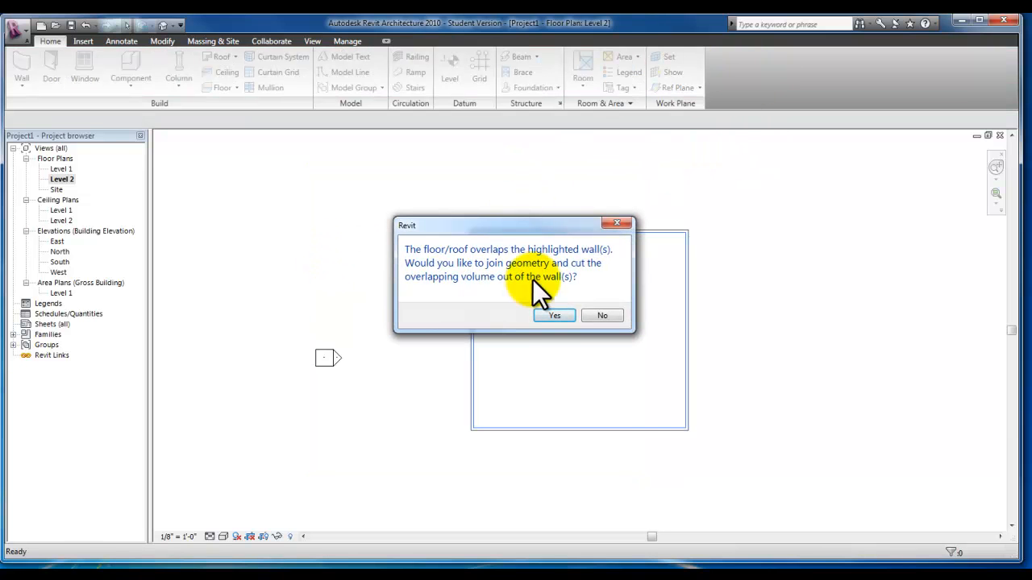
click(560, 315)
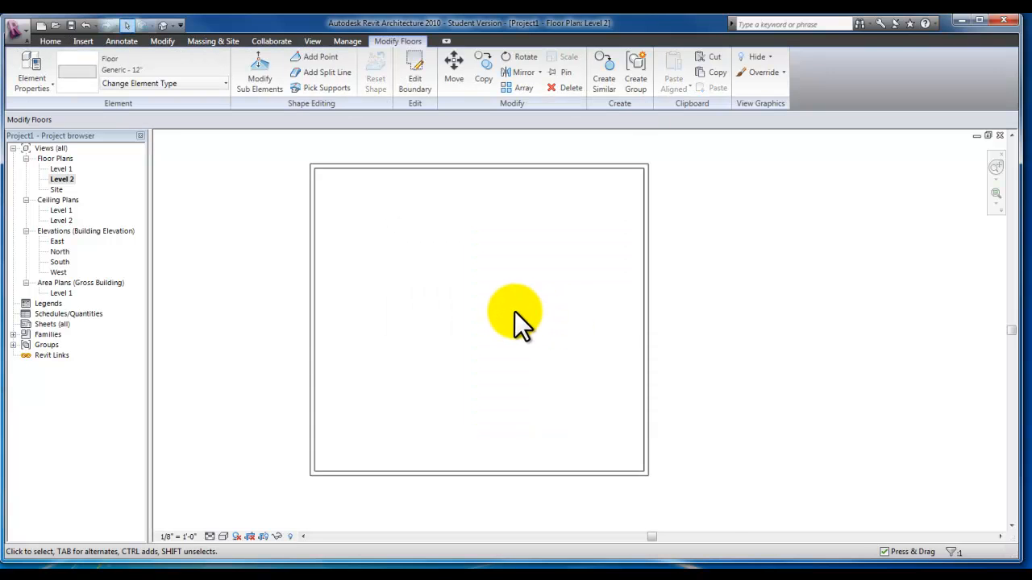
click(751, 208)
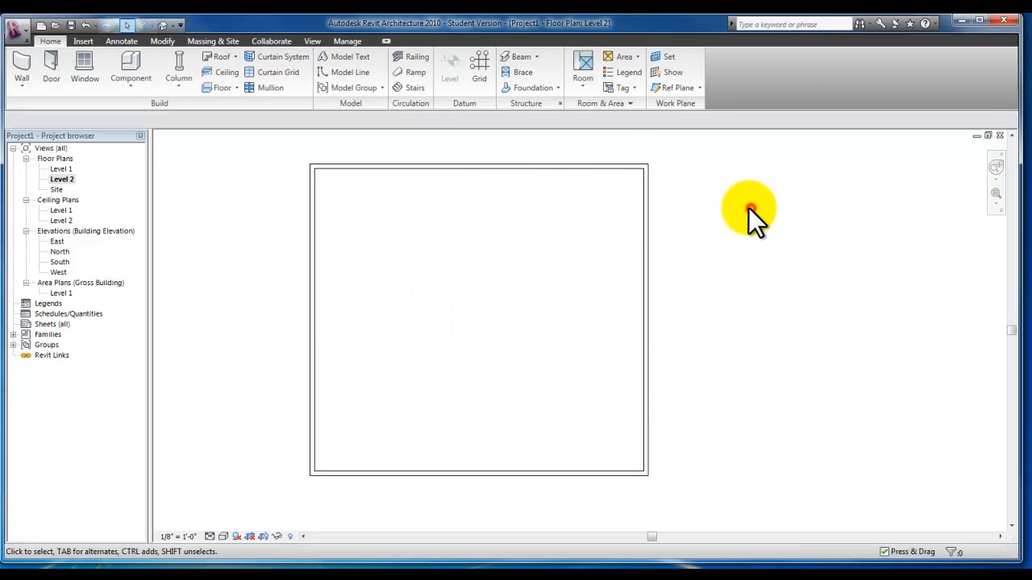
- Create a Rentable area plan for Level 2 with boundary lines generated automatically from all external walls
click(636, 56)
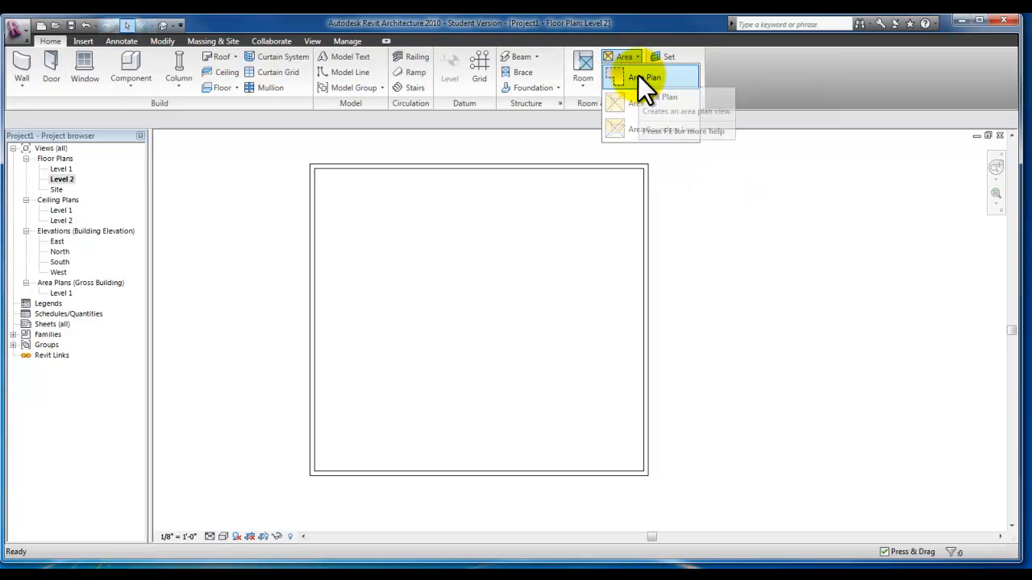
click(638, 75)
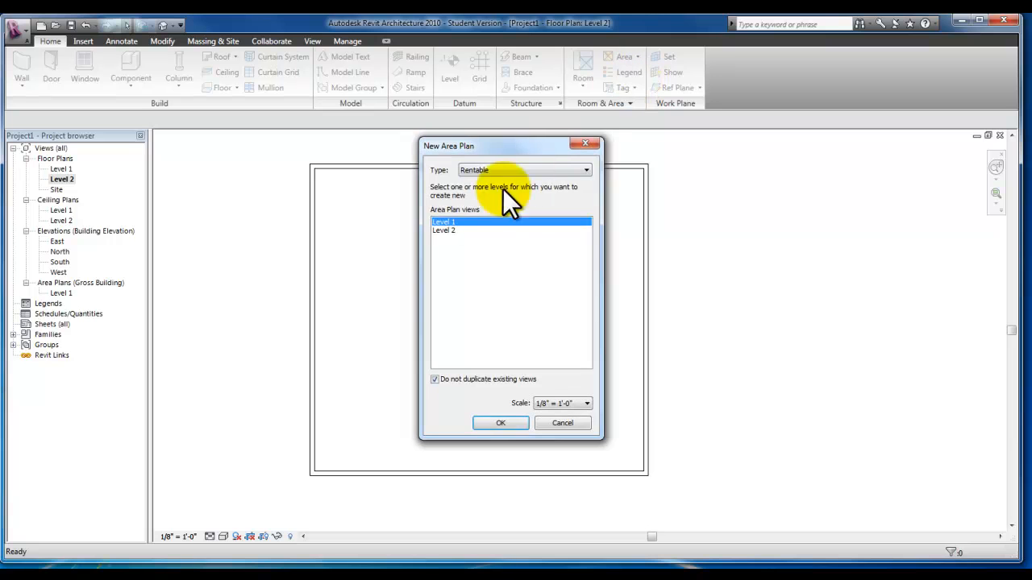
click(449, 230)
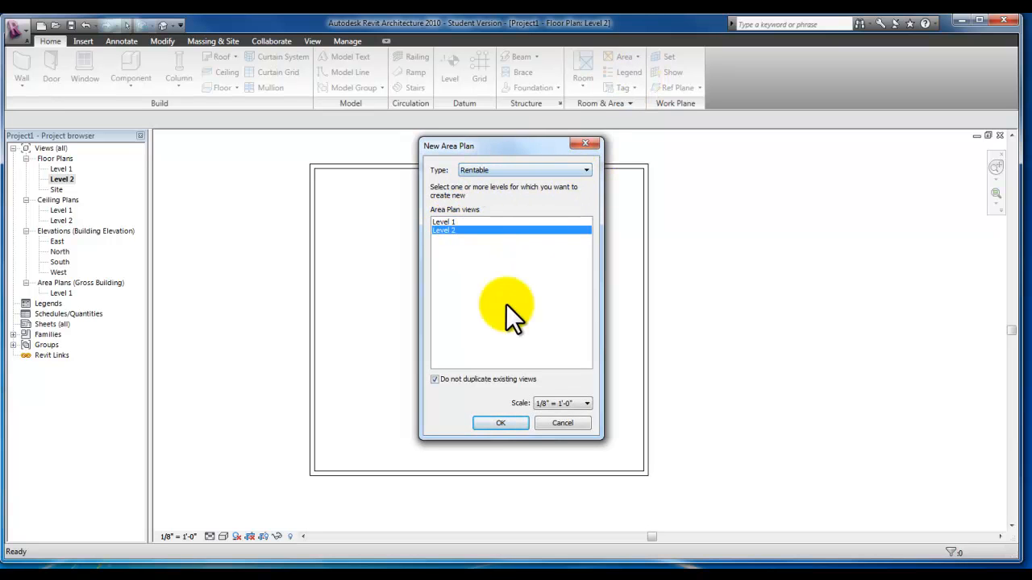
click(501, 423)
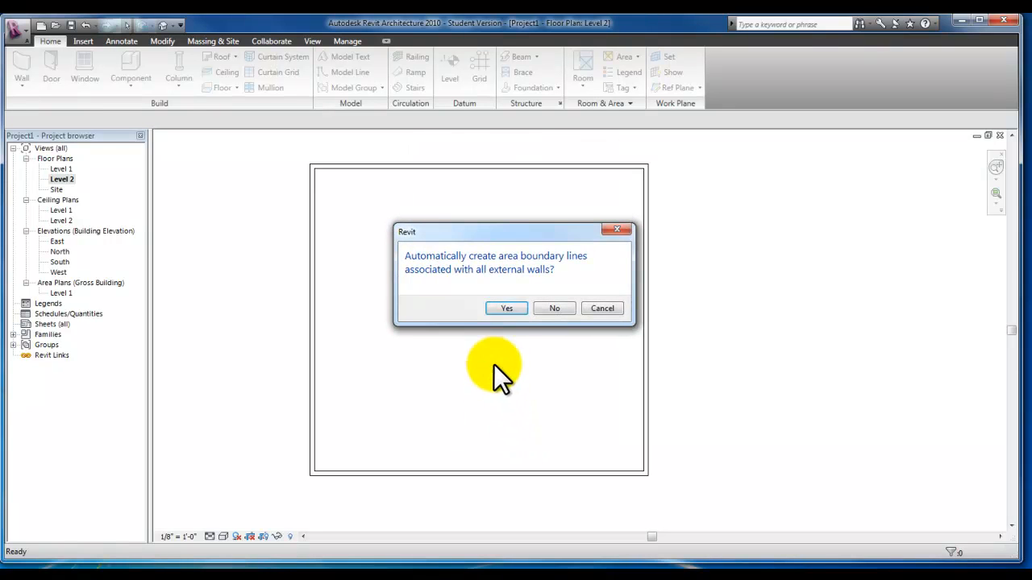
click(508, 309)
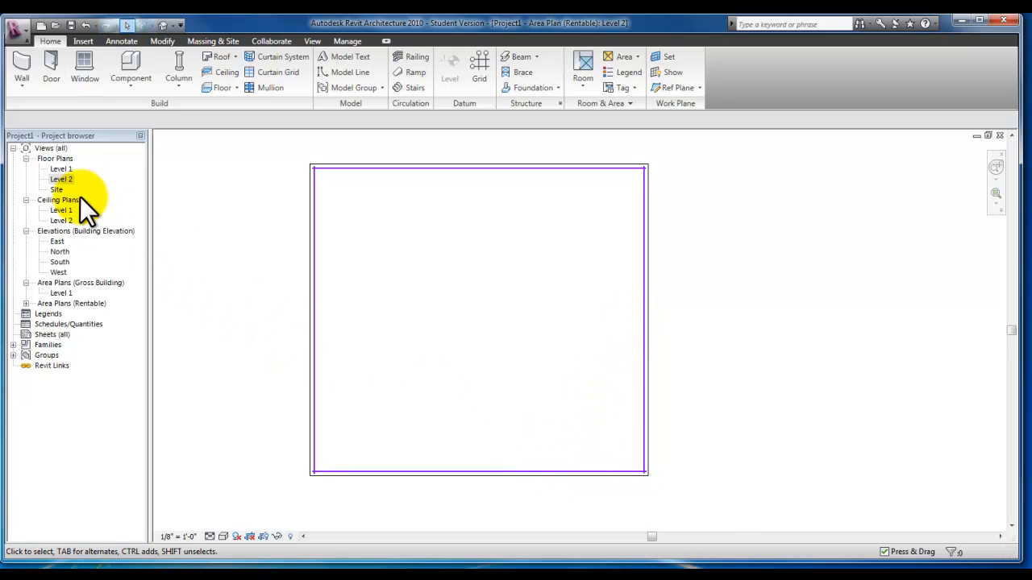
- In the Level 2 floor plan, enclose the upper-right corner with an L-shaped Generic - 8" partition, its vertical leg about 24 ft long
double_click(61, 167)
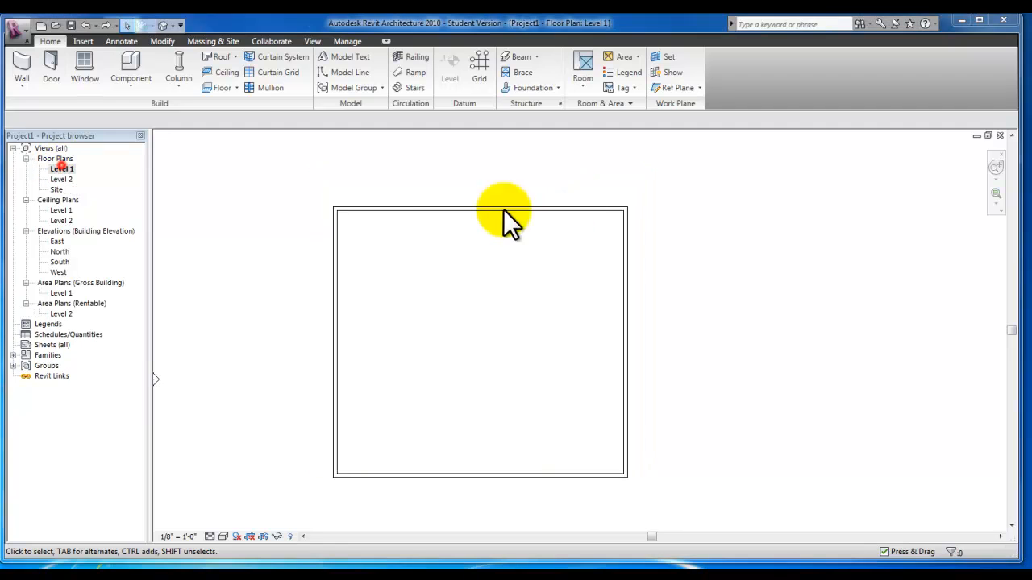
double_click(63, 178)
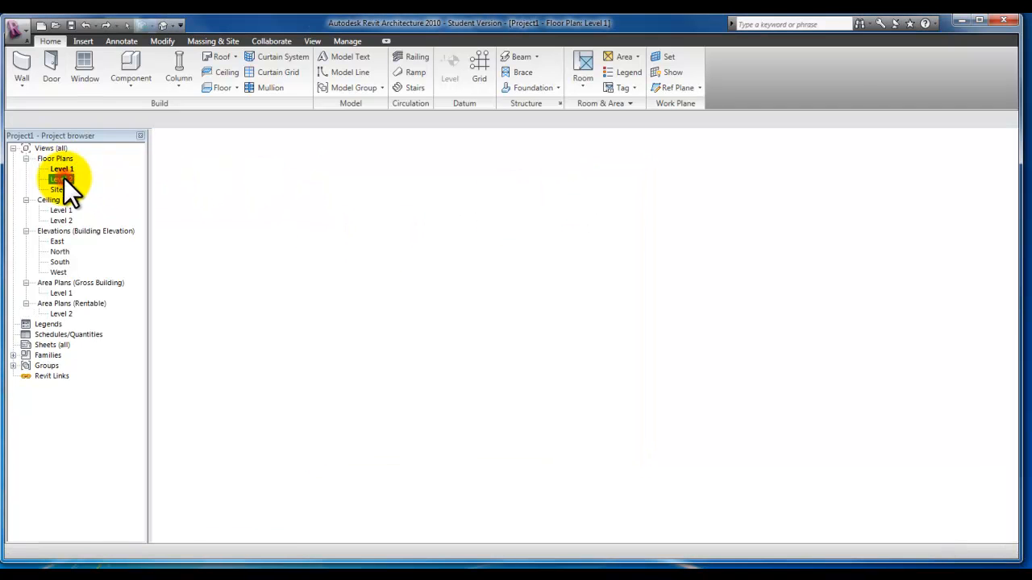
scroll(403, 262, up, 1)
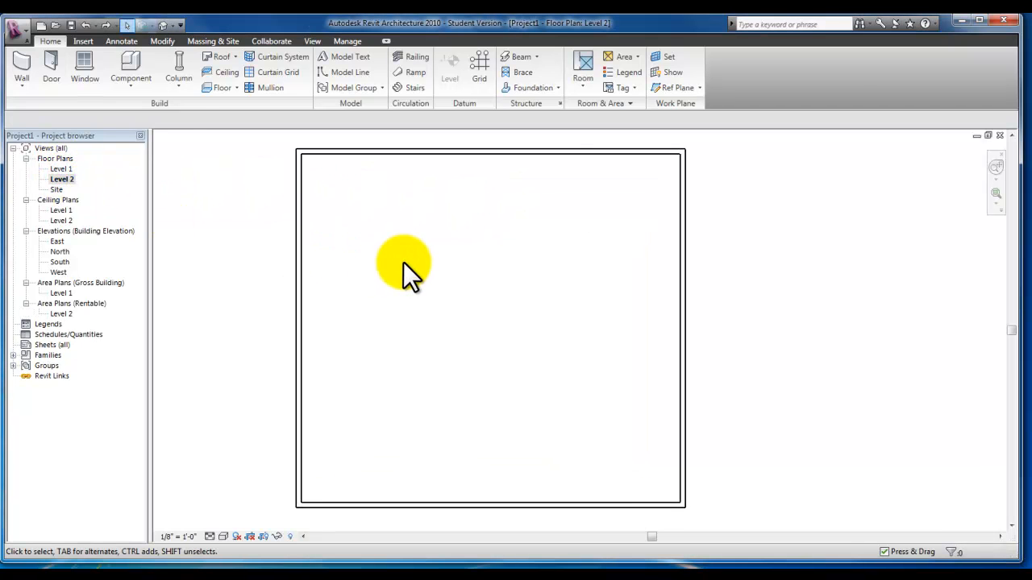
click(24, 62)
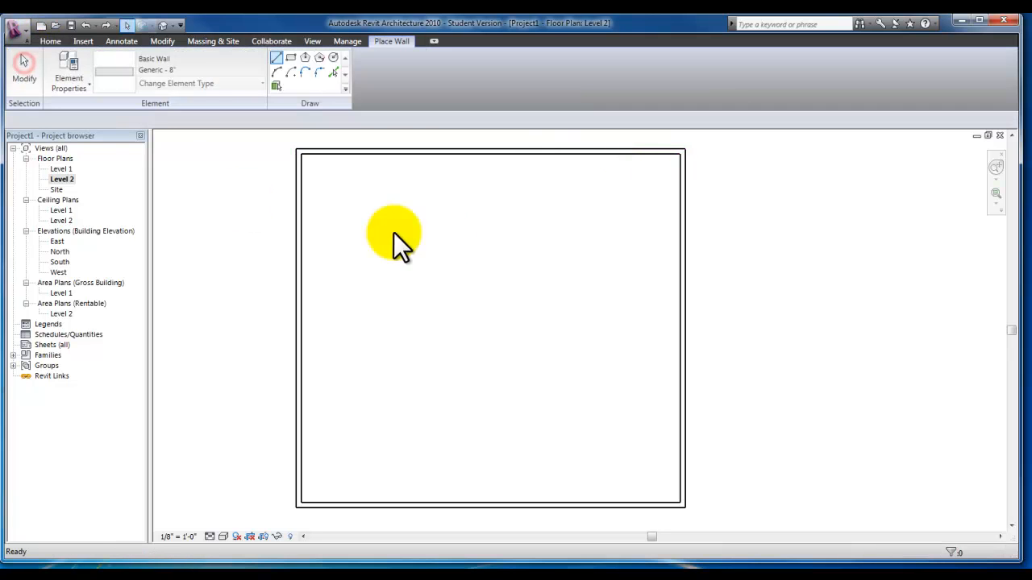
click(516, 150)
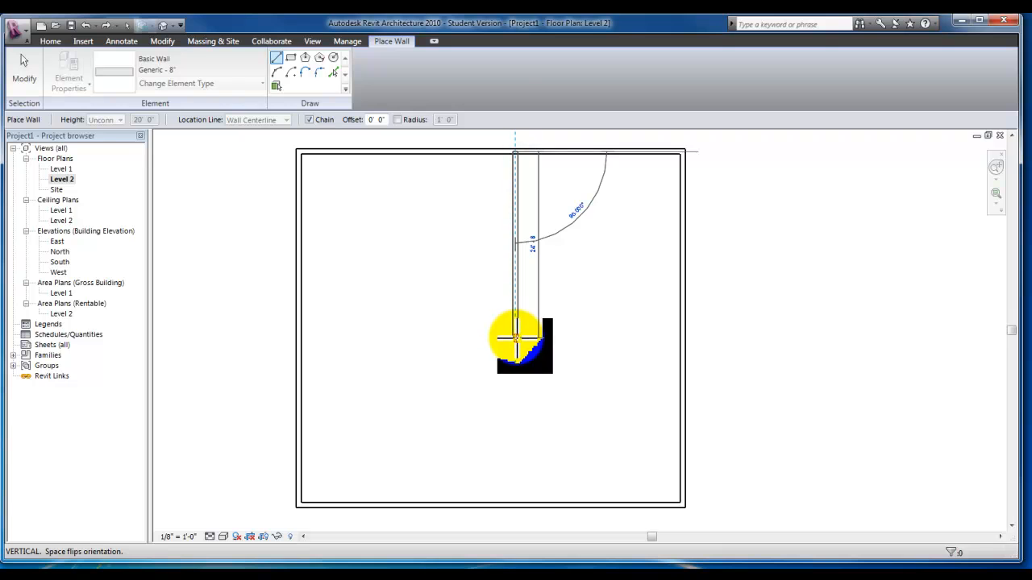
click(516, 334)
click(679, 335)
key(Escape)
click(34, 63)
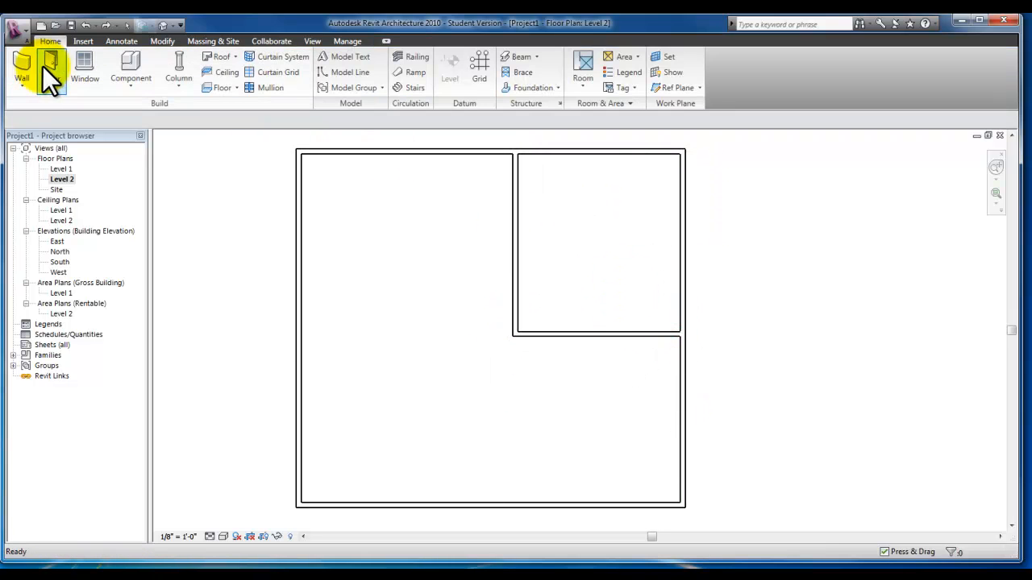
- Place a Single-Flush 36" x 84" door in the horizontal partition near the right exterior wall, swinging into the corner room
click(48, 69)
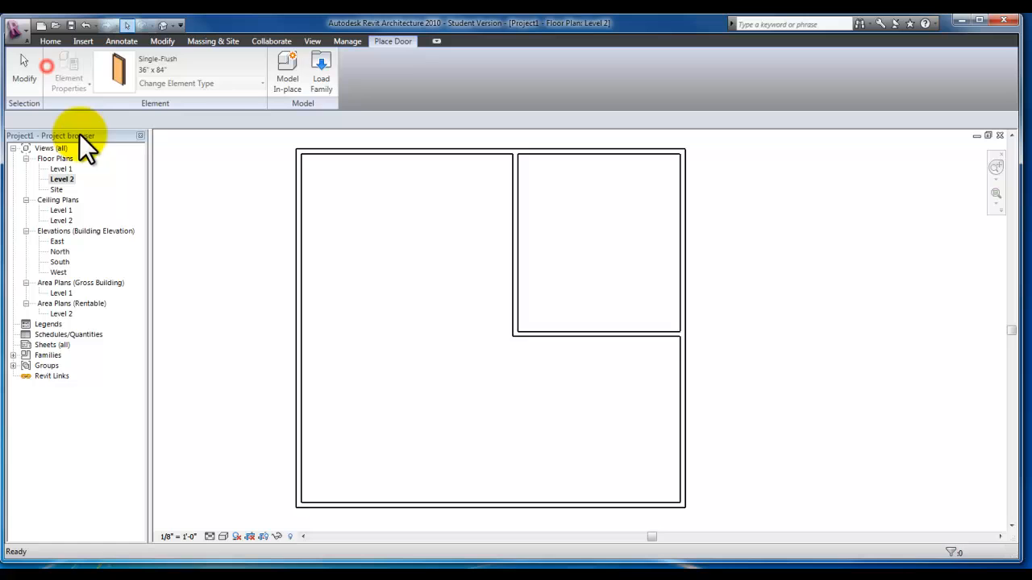
click(659, 329)
key(Escape)
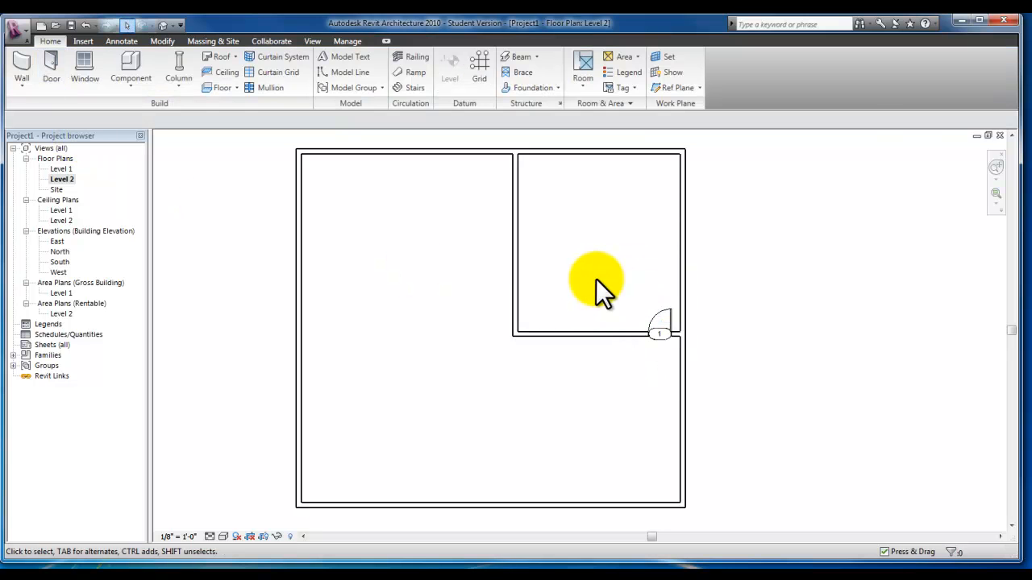
- In the Level 2 Rentable area plan, place a tagged area inside the exterior boundary, left of the vertical partition
double_click(68, 311)
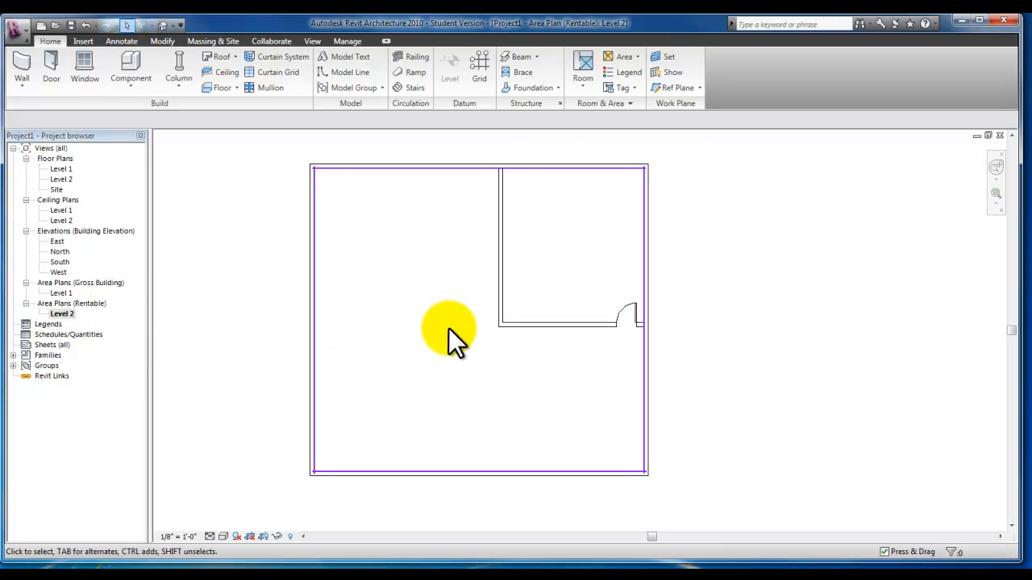
scroll(470, 313, up, 1)
middle_drag(470, 313, 442, 327)
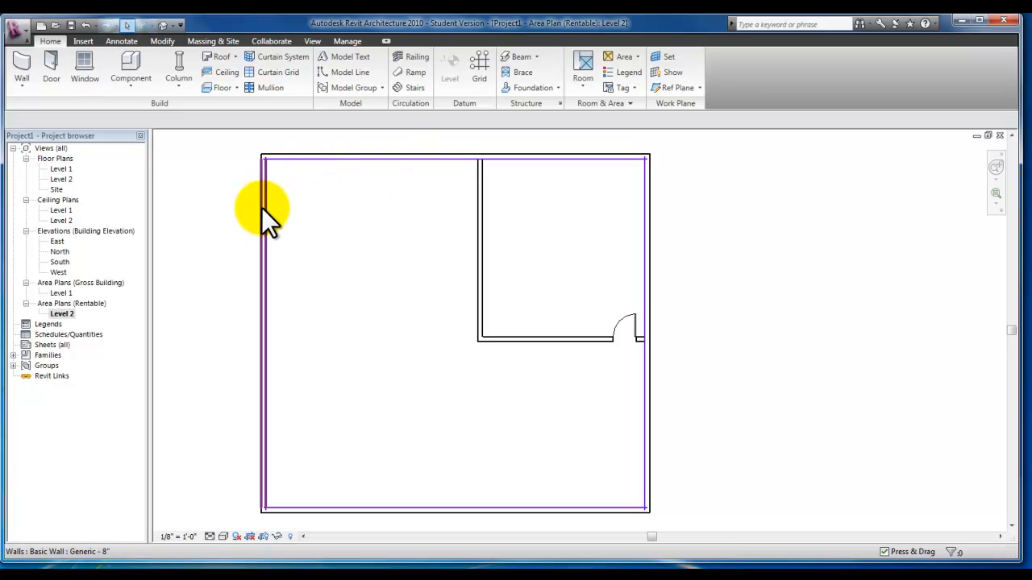
click(635, 57)
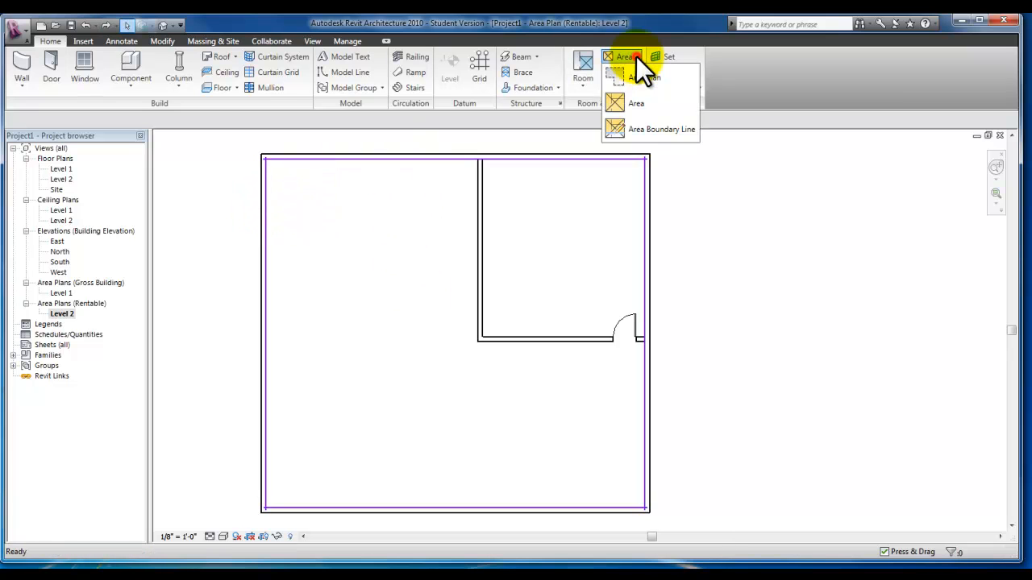
click(638, 103)
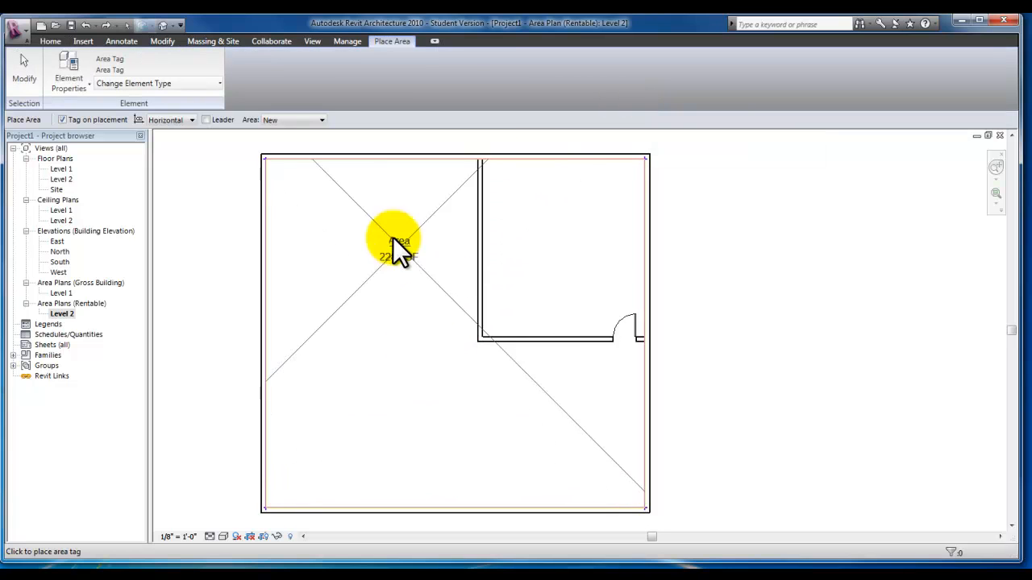
click(376, 269)
key(Escape)
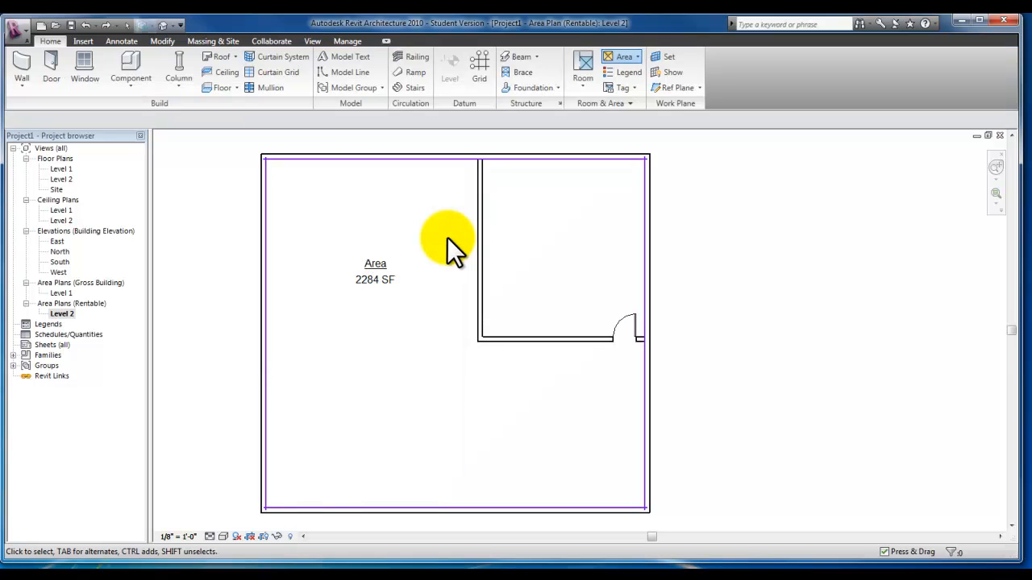
- Add area boundary lines along the vertical and horizontal partitions by picking both walls, with area rules applied
click(634, 55)
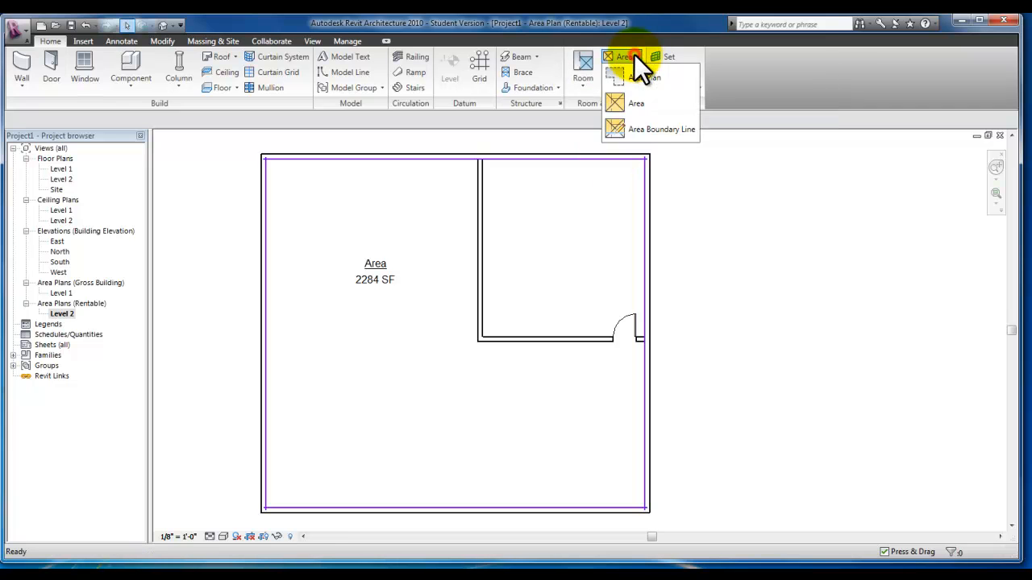
click(657, 129)
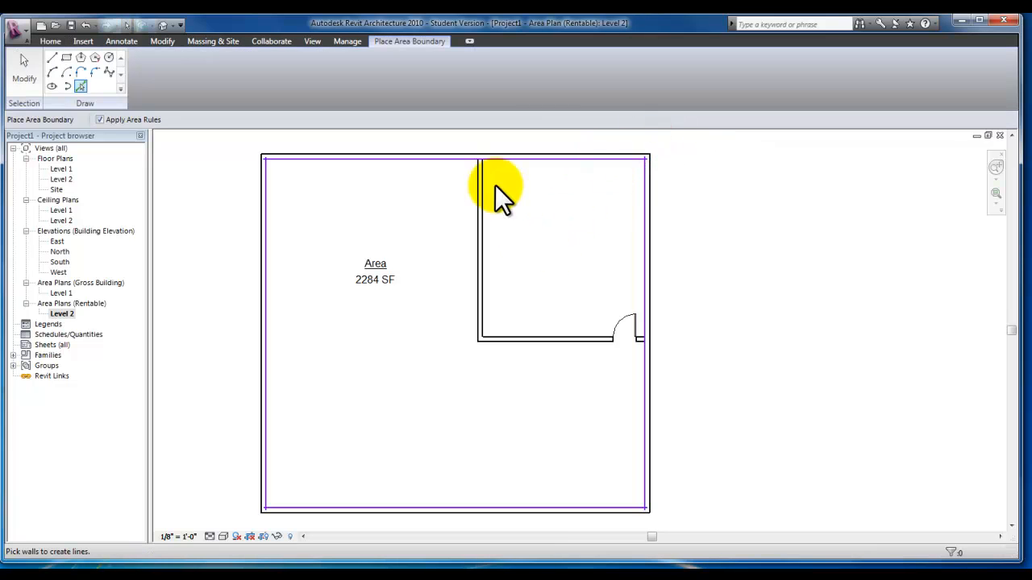
click(480, 251)
click(524, 337)
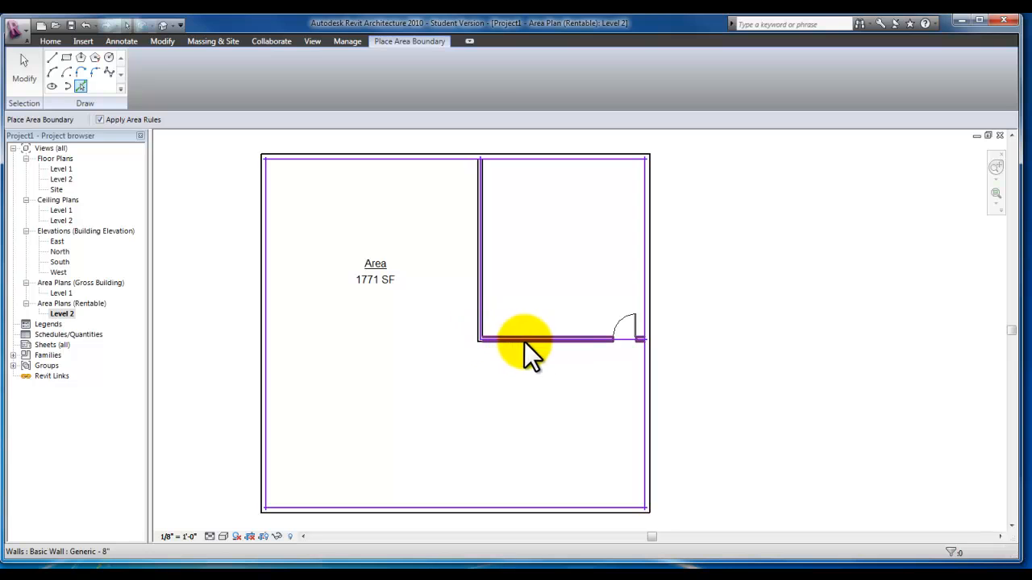
key(Escape)
key(Escape)
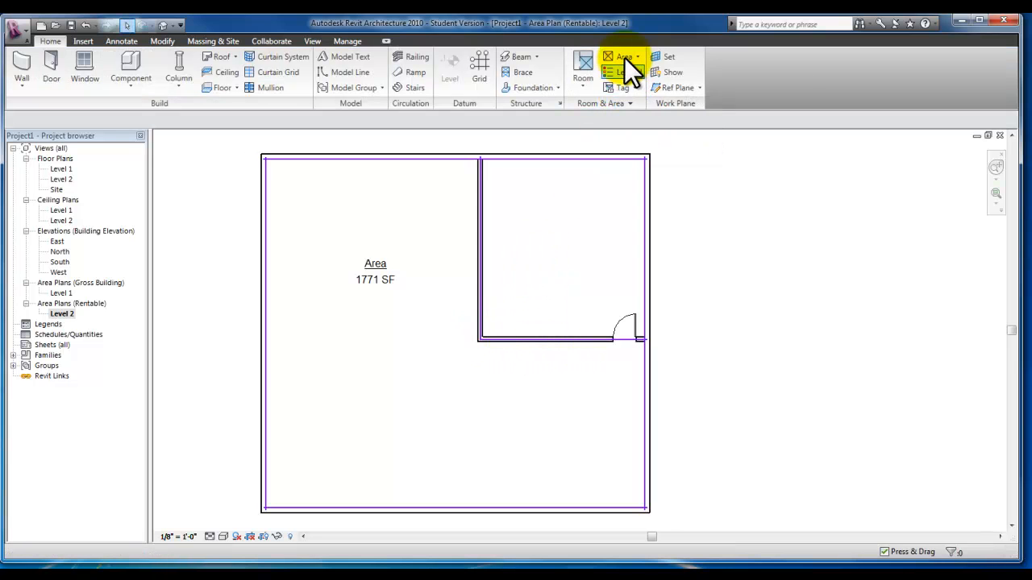
- Place a tagged area in the enclosed upper-right corner room
click(624, 57)
click(625, 95)
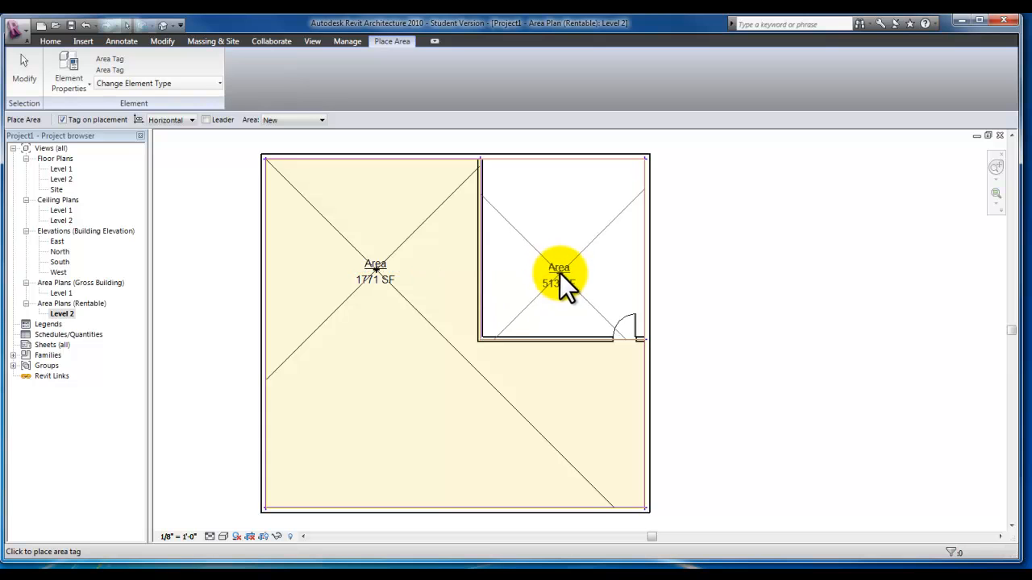
click(568, 271)
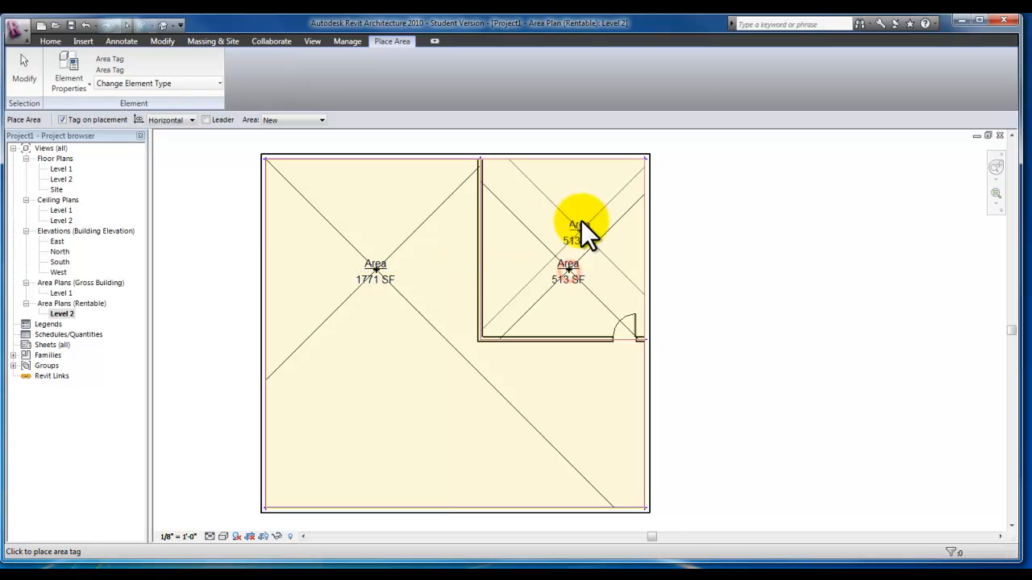
key(Escape)
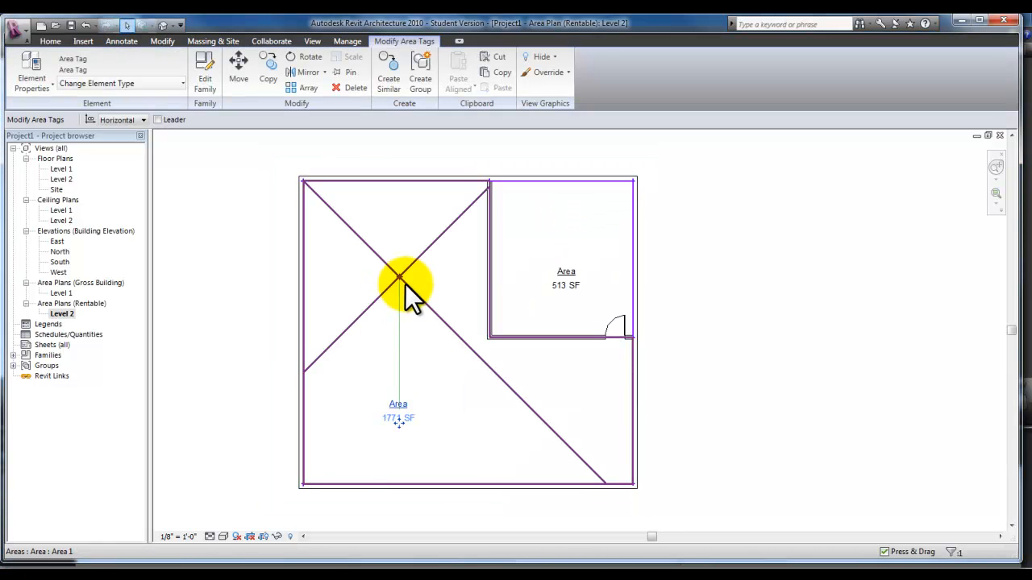
- Move the L-shaped area's crossed reference point down into the lower part of the plan, below the horizontal partition's line
click(405, 284)
drag(398, 281, 438, 401)
click(399, 301)
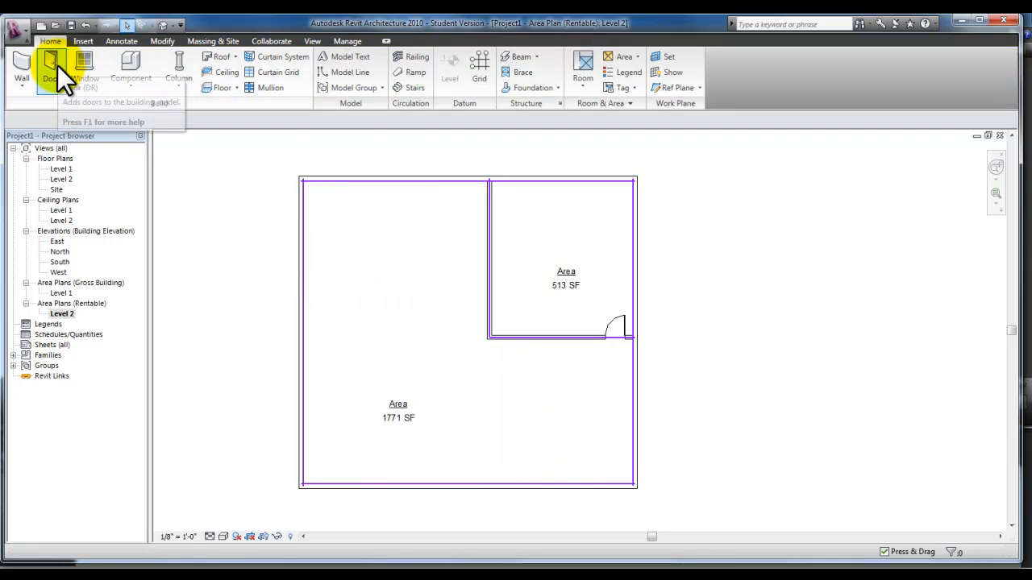
- Draw a horizontal Generic - 8" wall about 28 ft long from the partition corner to the left exterior wall
click(22, 73)
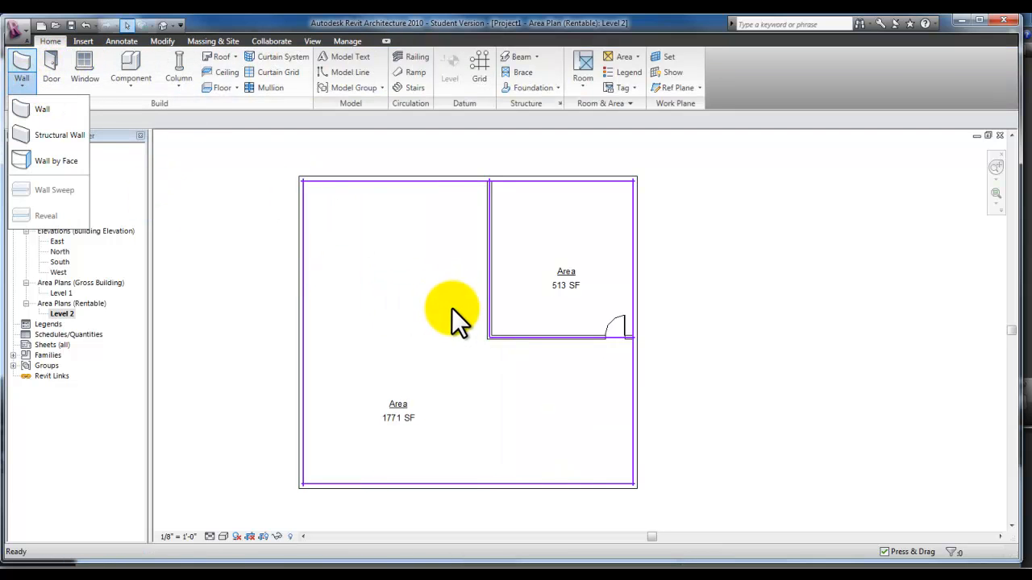
click(33, 108)
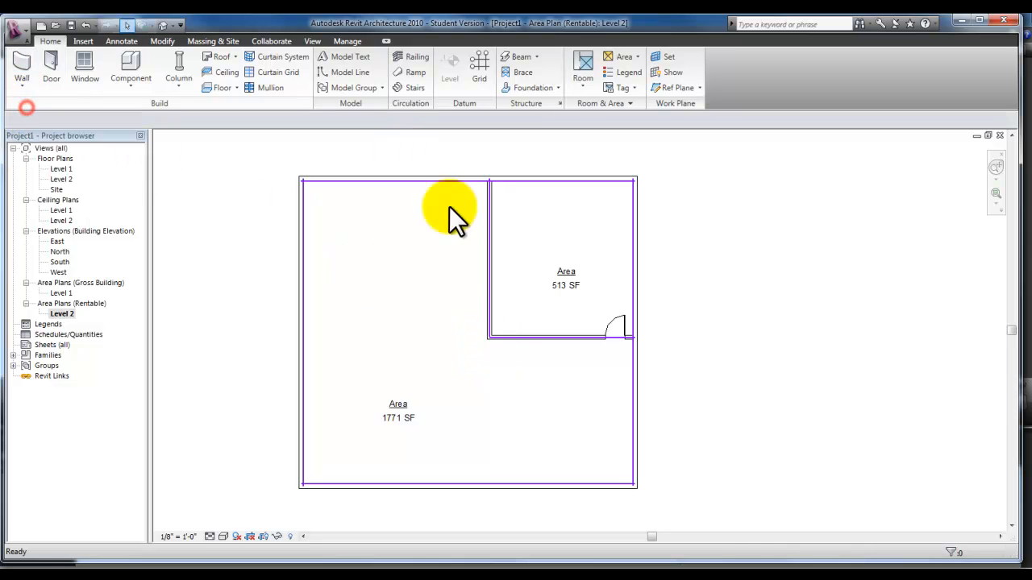
scroll(484, 335, up, 2)
scroll(484, 338, up, 1)
click(493, 335)
scroll(391, 347, down, 1)
middle_drag(341, 368, 610, 368)
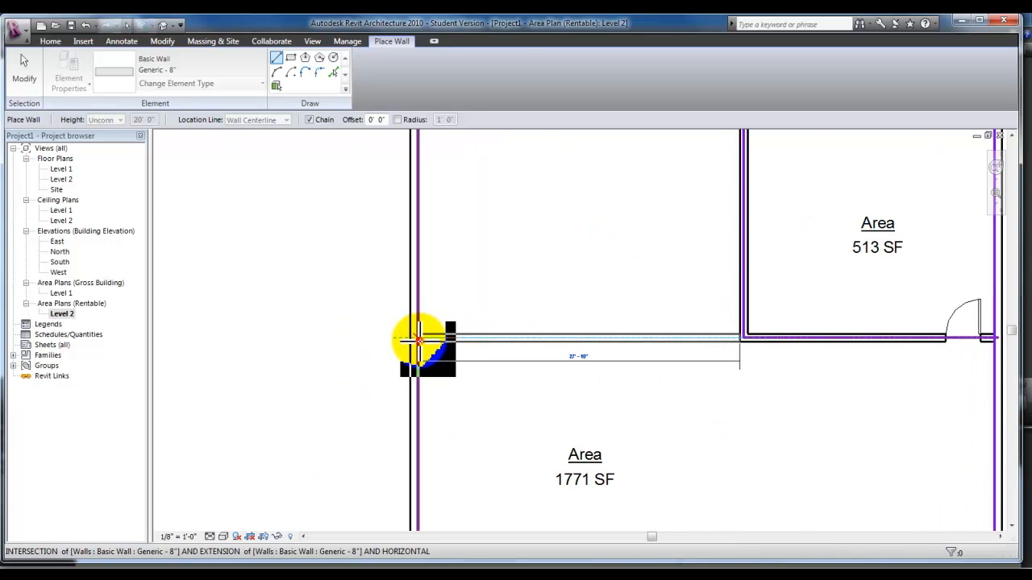
scroll(435, 335, down, 1)
middle_drag(600, 319, 537, 329)
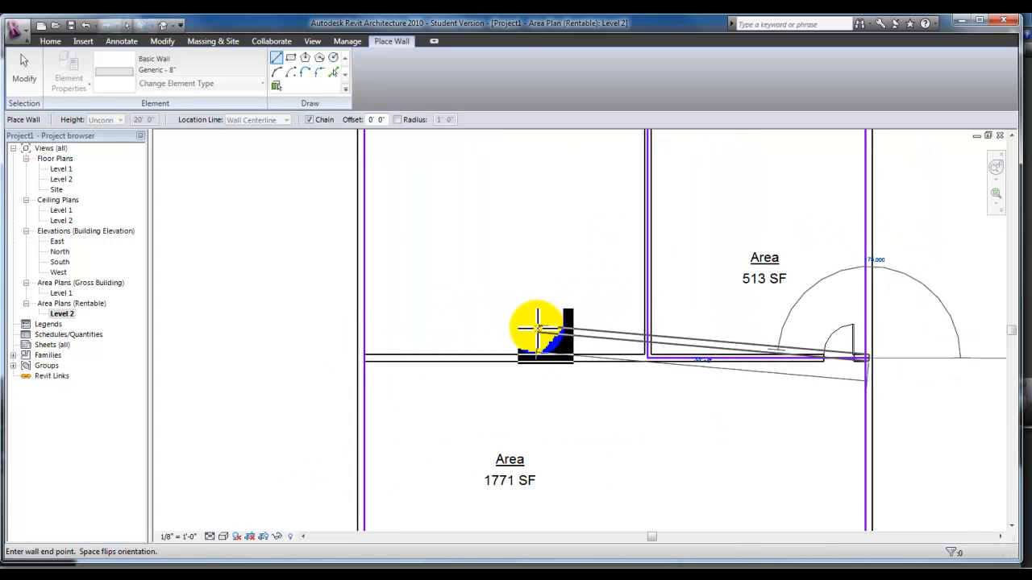
scroll(537, 329, down, 1)
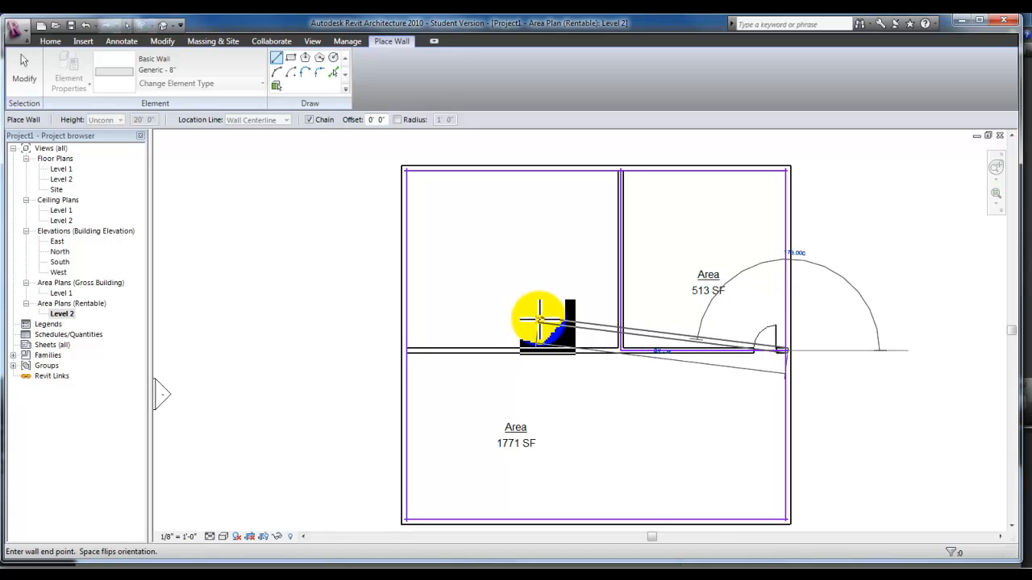
key(Escape)
middle_drag(548, 309, 461, 338)
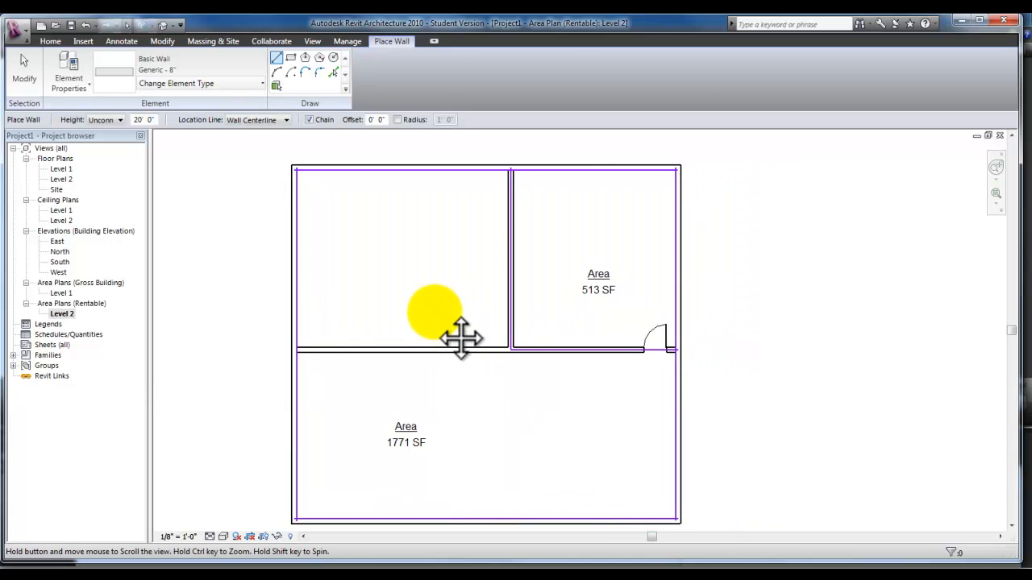
key(Escape)
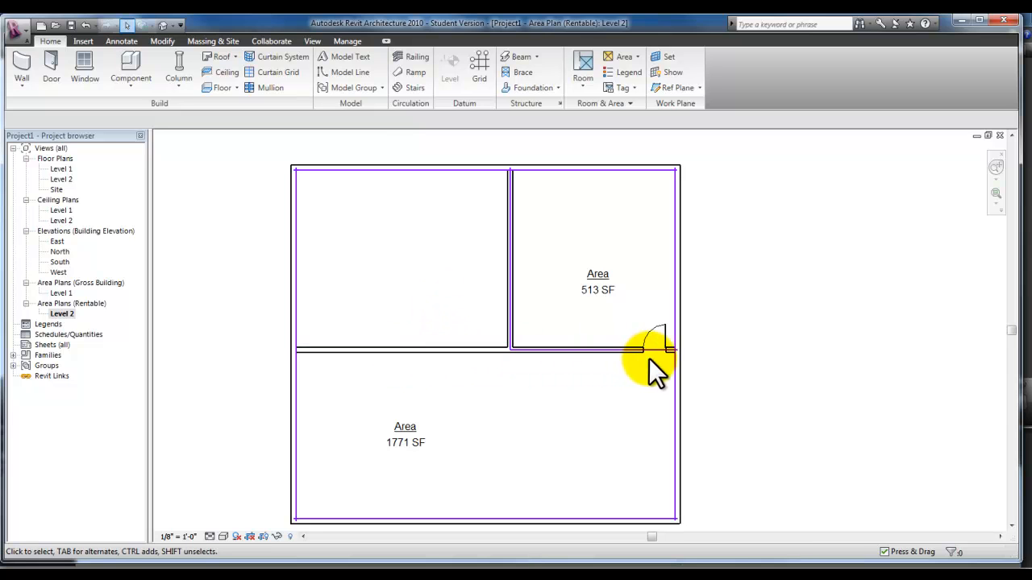
- Draw an area boundary line along the new horizontal wall from the partition corner to the left exterior boundary
click(635, 56)
click(655, 129)
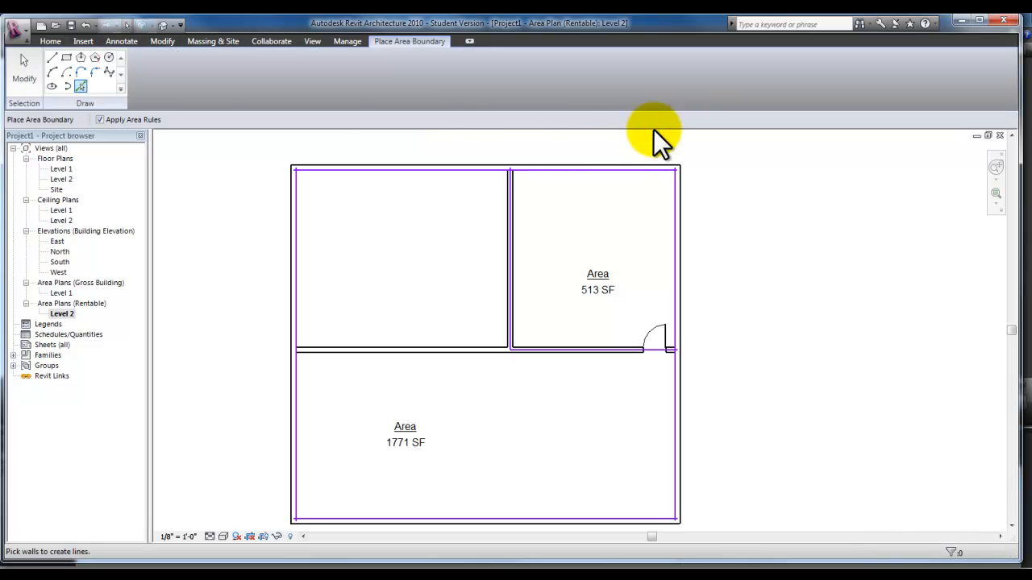
click(50, 56)
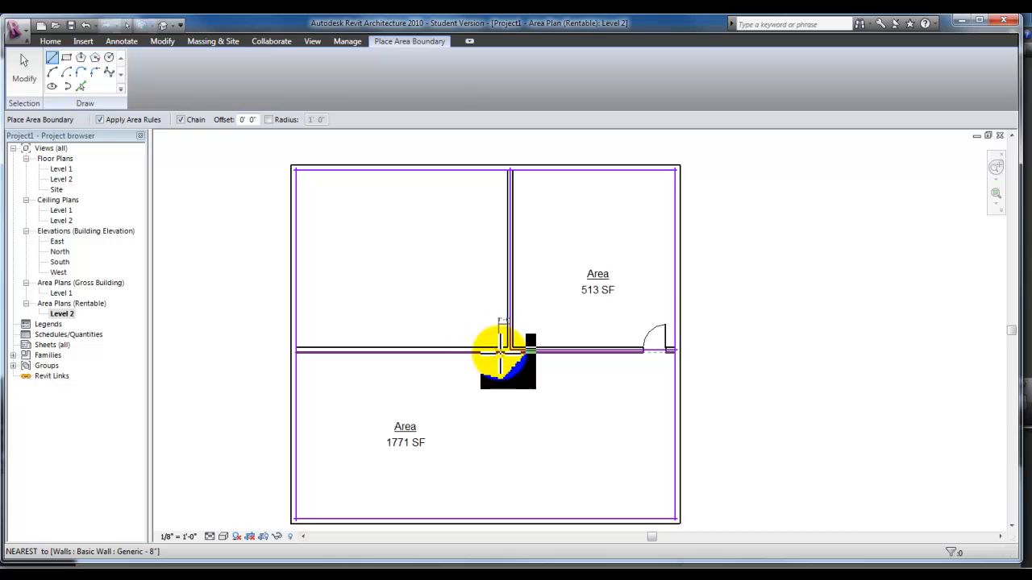
click(511, 348)
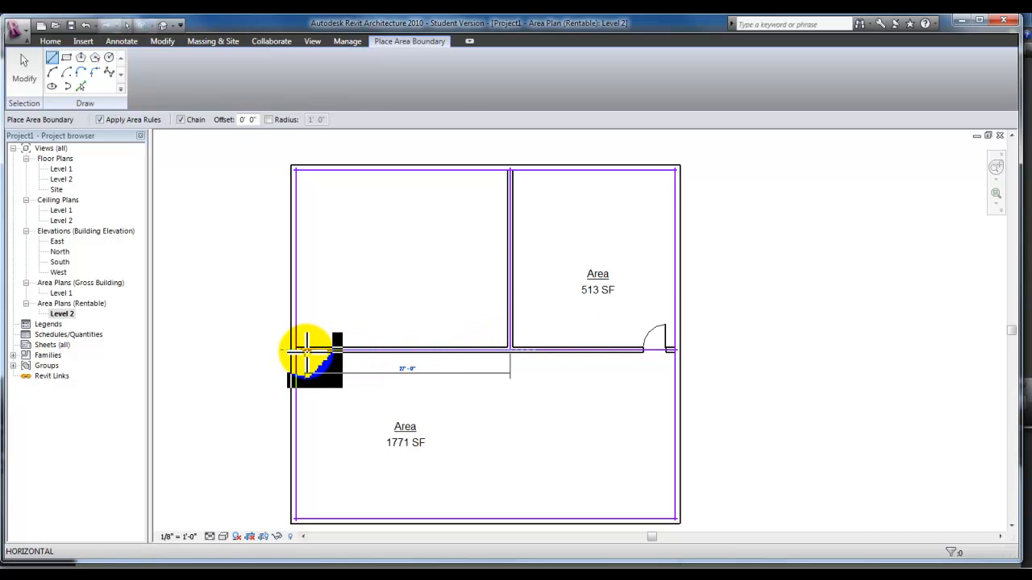
click(296, 350)
key(Escape)
key(Escape)
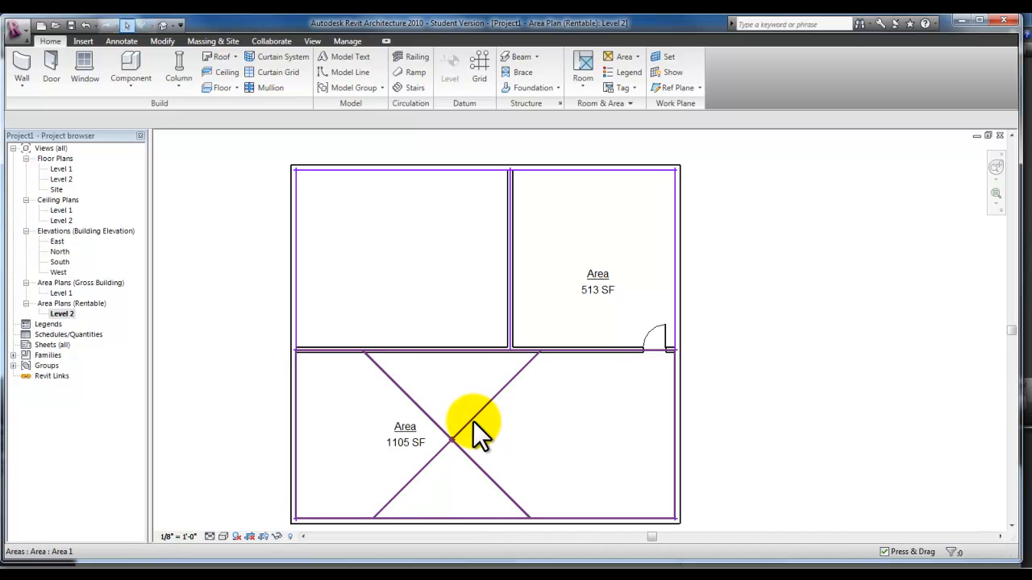
- Place a tagged area in the enclosed upper-left room
click(628, 56)
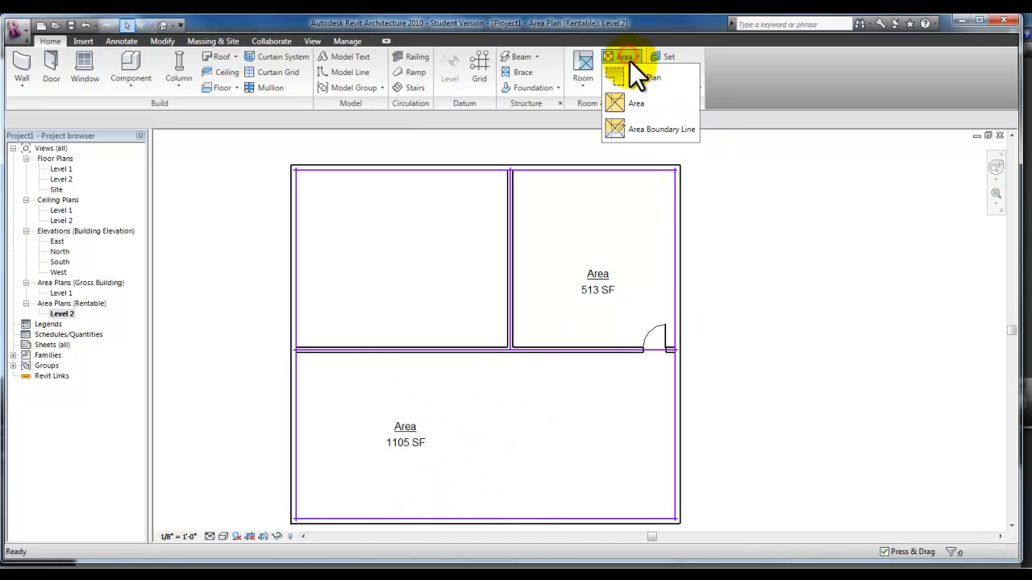
click(634, 103)
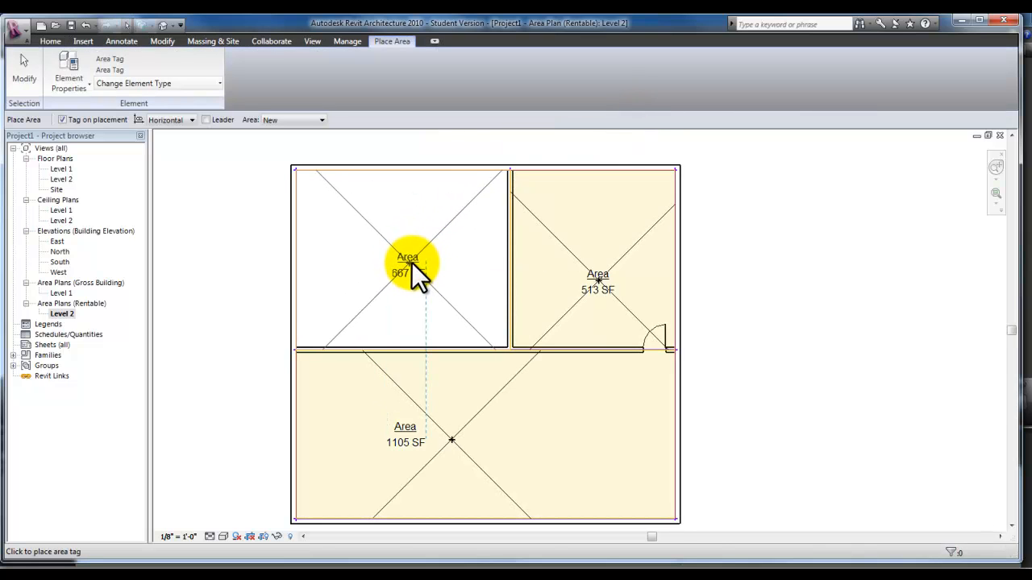
click(405, 278)
key(Escape)
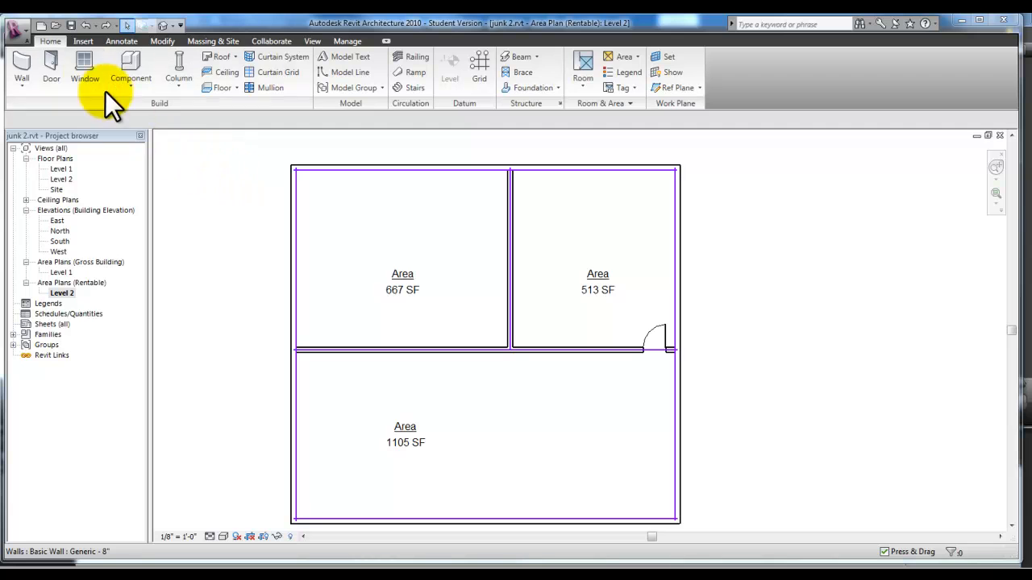
- In the Level 2 floor plan, place a Single-Flush 36" x 84" door in the horizontal partition near the left exterior wall, swinging into the upper-left room
double_click(67, 179)
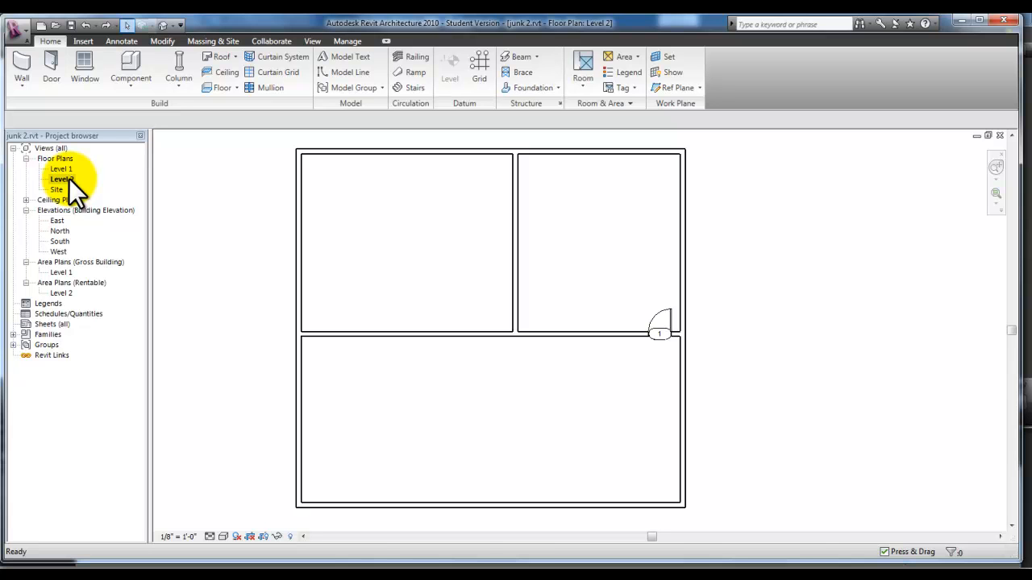
click(51, 64)
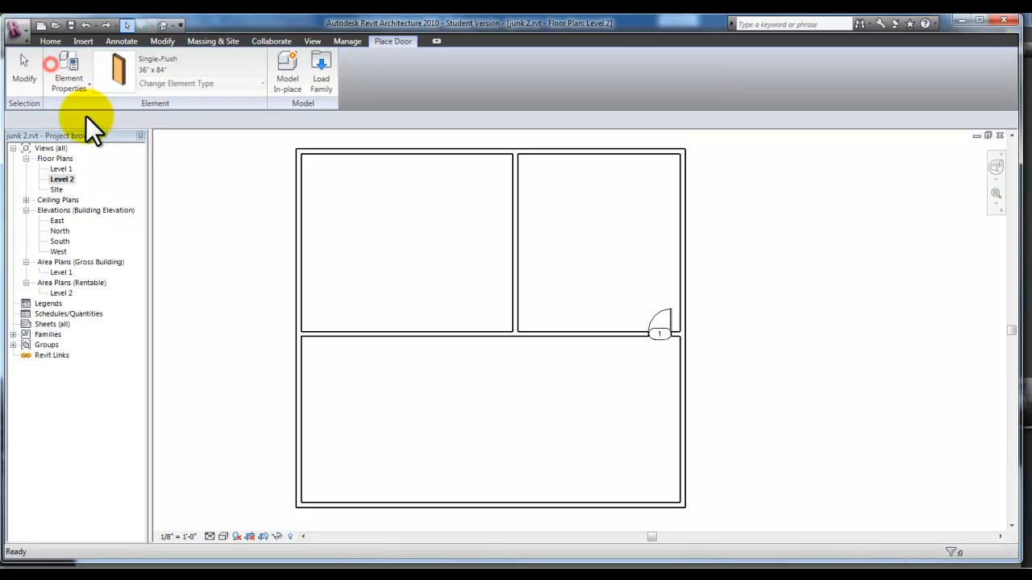
key(space)
click(319, 332)
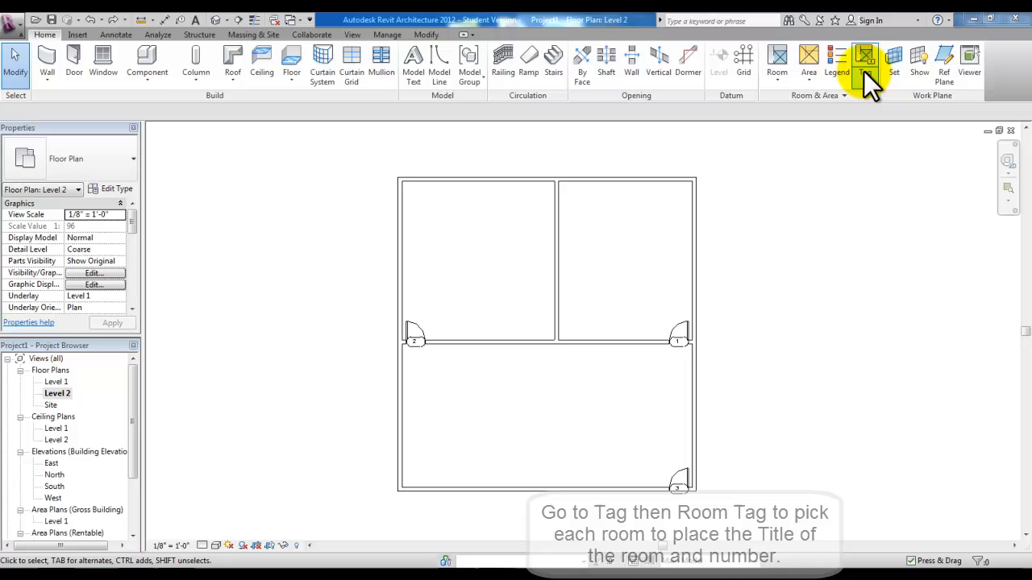
- Place a horizontal Room Tag without a leader in each of the three Level 2 rooms
click(864, 74)
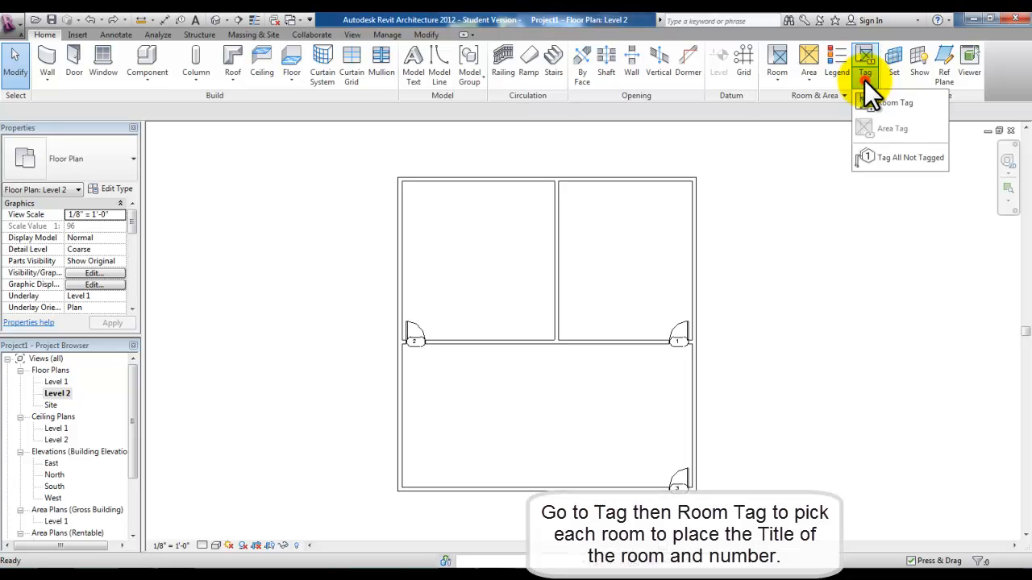
click(875, 105)
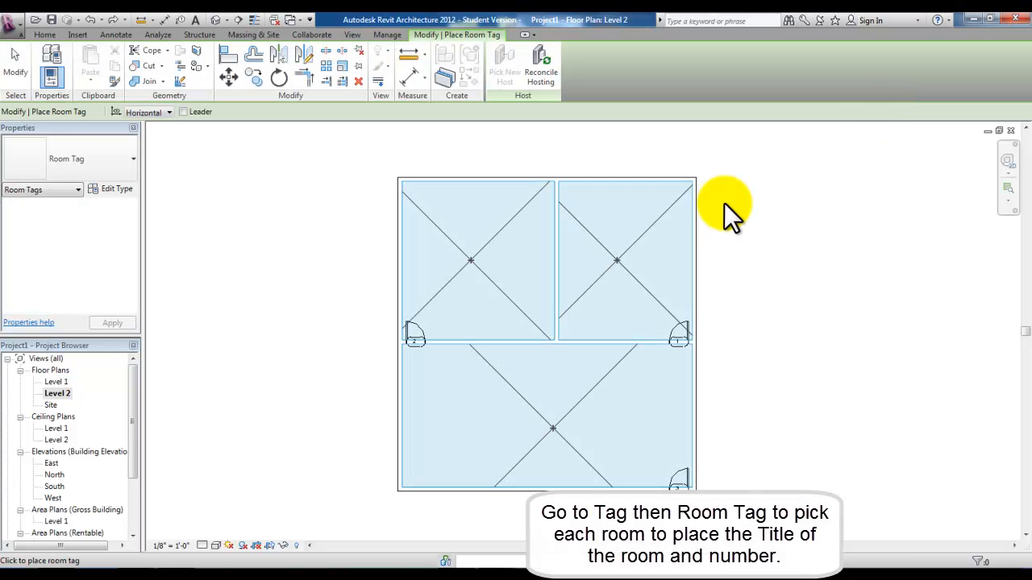
click(646, 231)
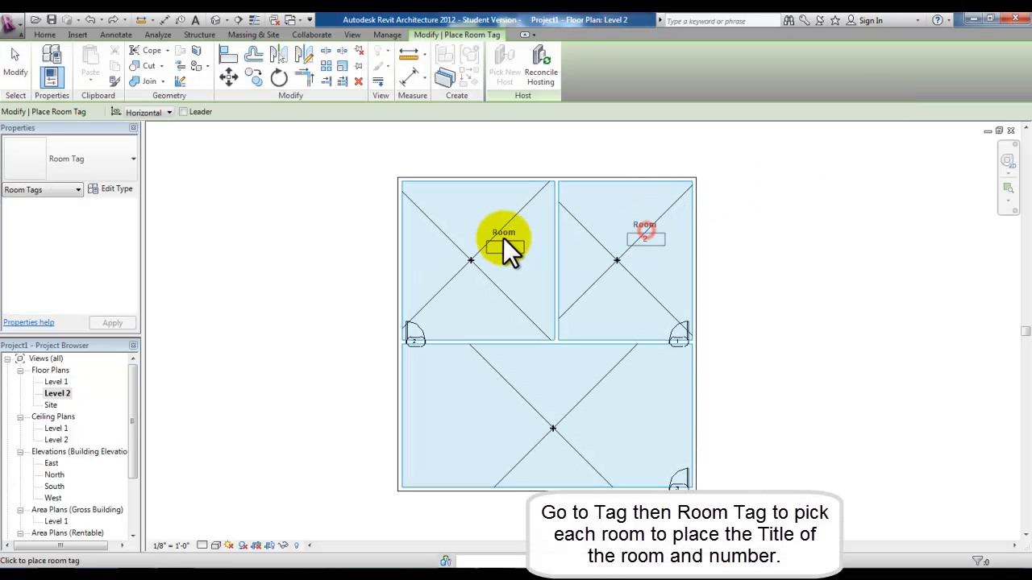
click(476, 234)
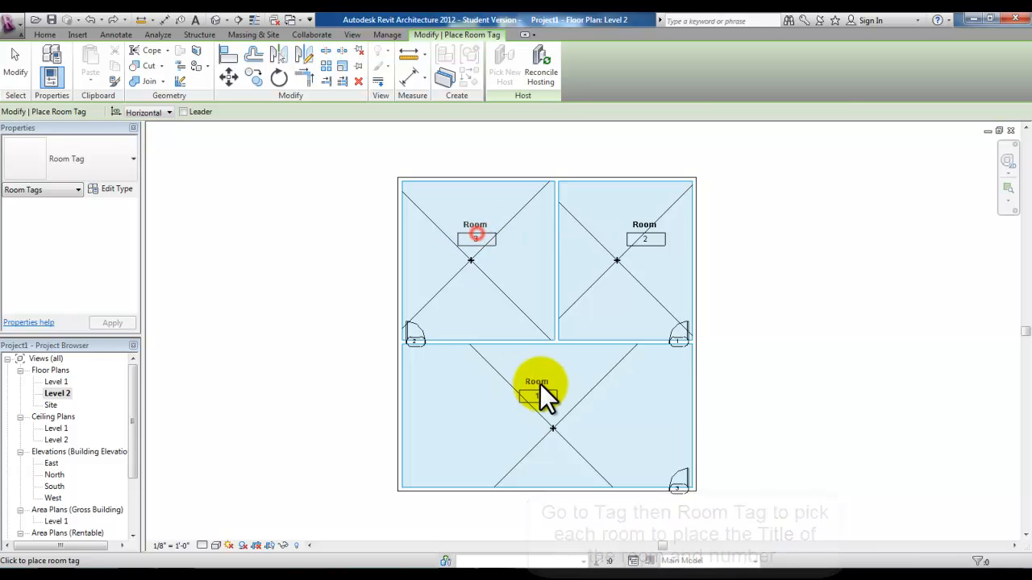
click(543, 384)
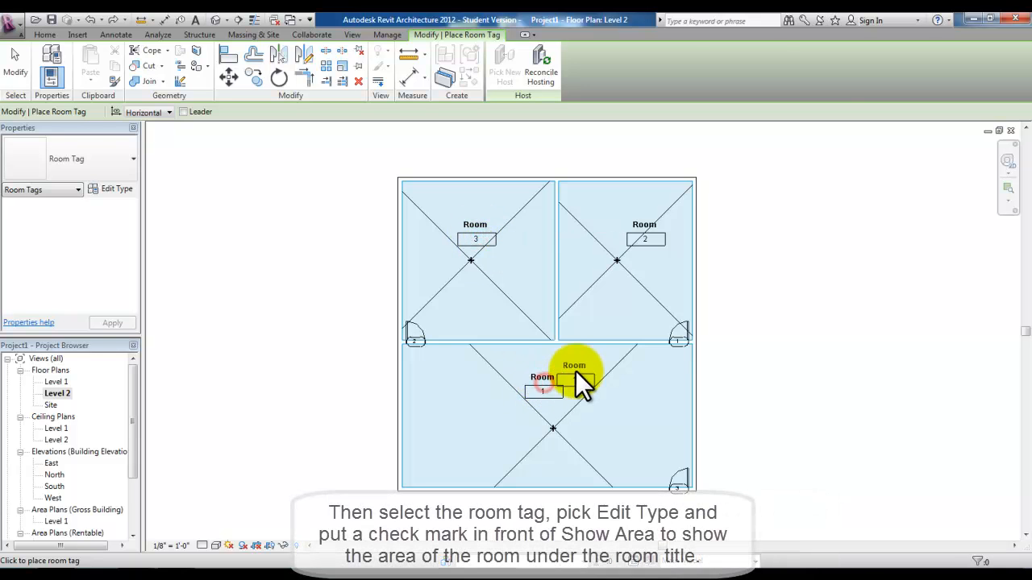
- Turn on Show Area in the Room Tag type so the three Level 2 room tags include their areas
key(Escape)
key(Escape)
click(650, 245)
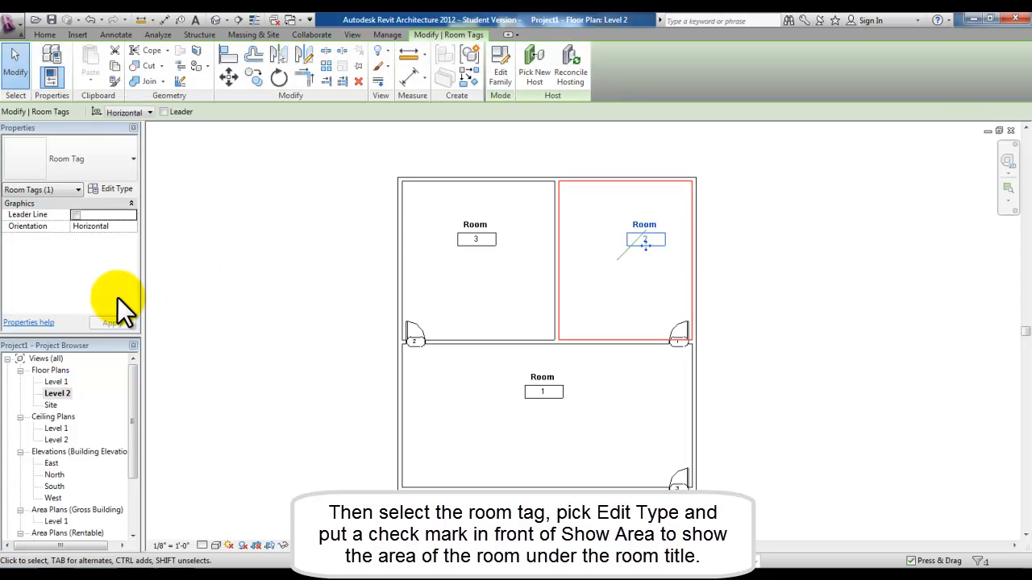
click(115, 191)
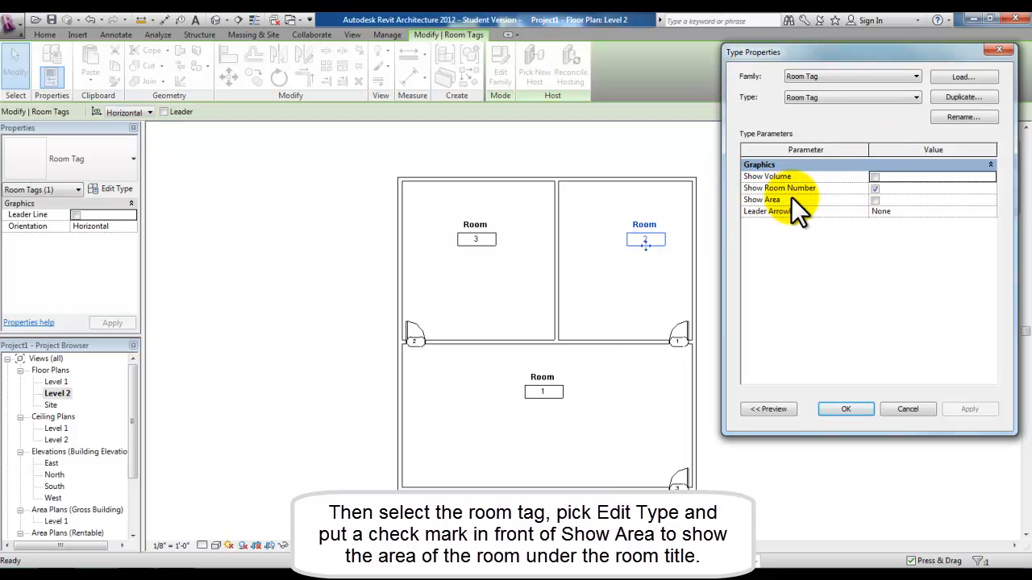
click(874, 200)
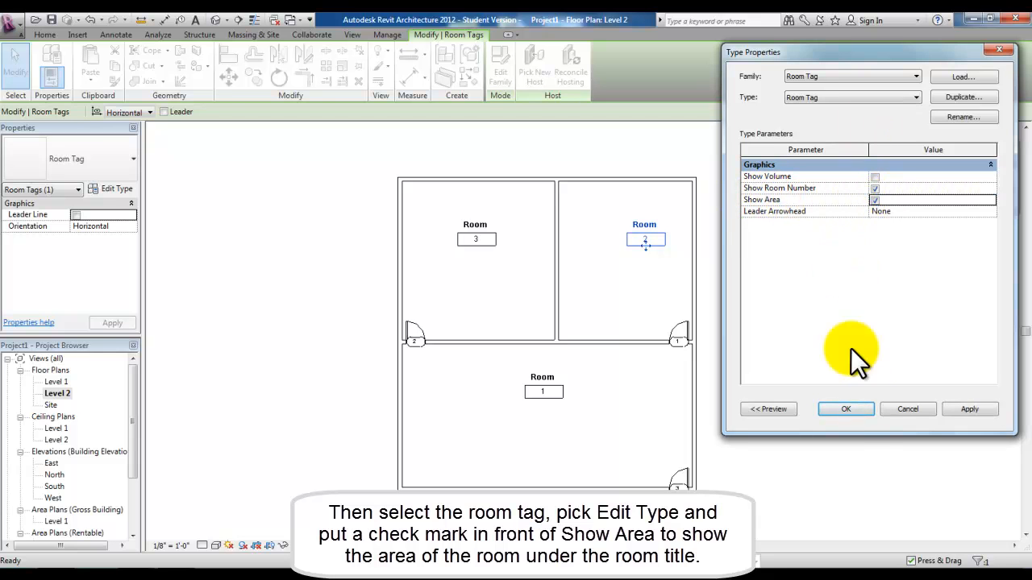
click(865, 411)
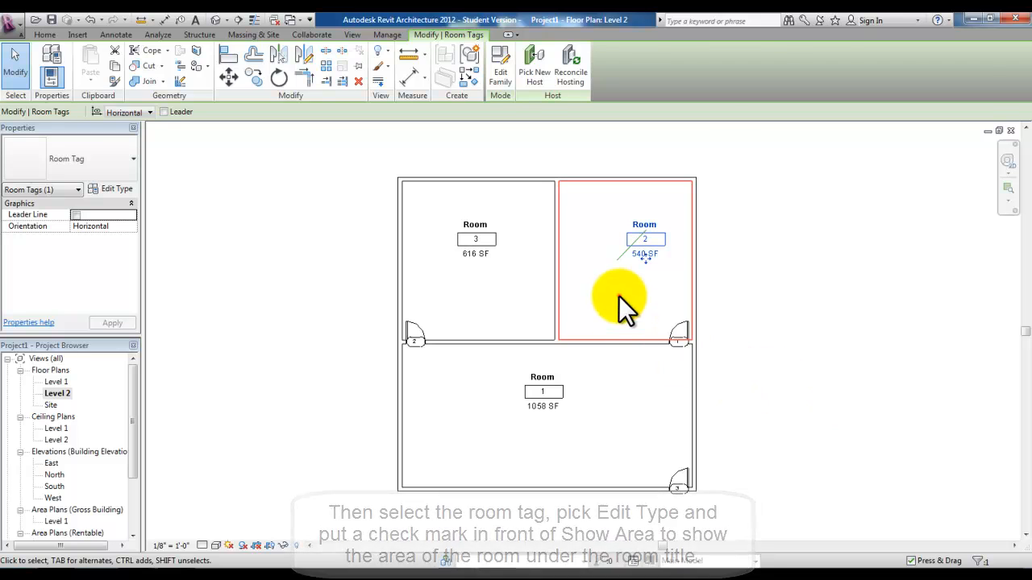
click(618, 296)
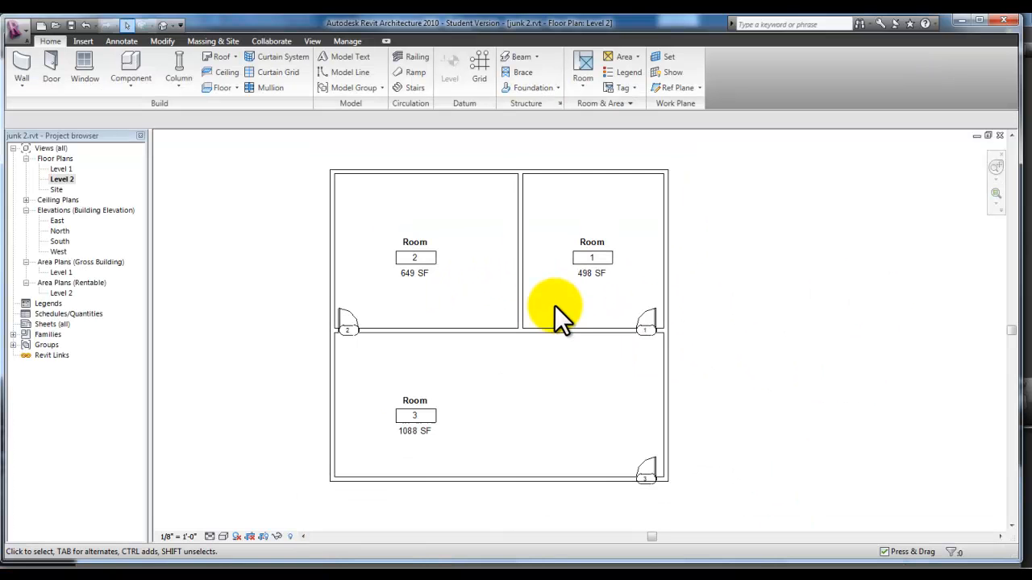
- Start a new Schedule/Quantities schedule from the Level 2 floor plan
middle_drag(553, 316, 524, 306)
scroll(524, 305, up, 1)
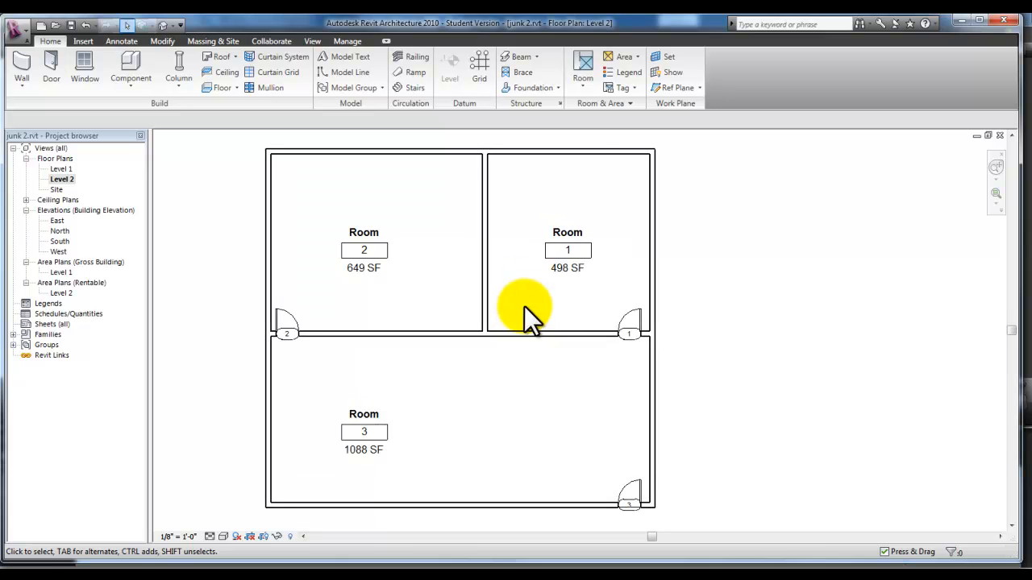
click(313, 40)
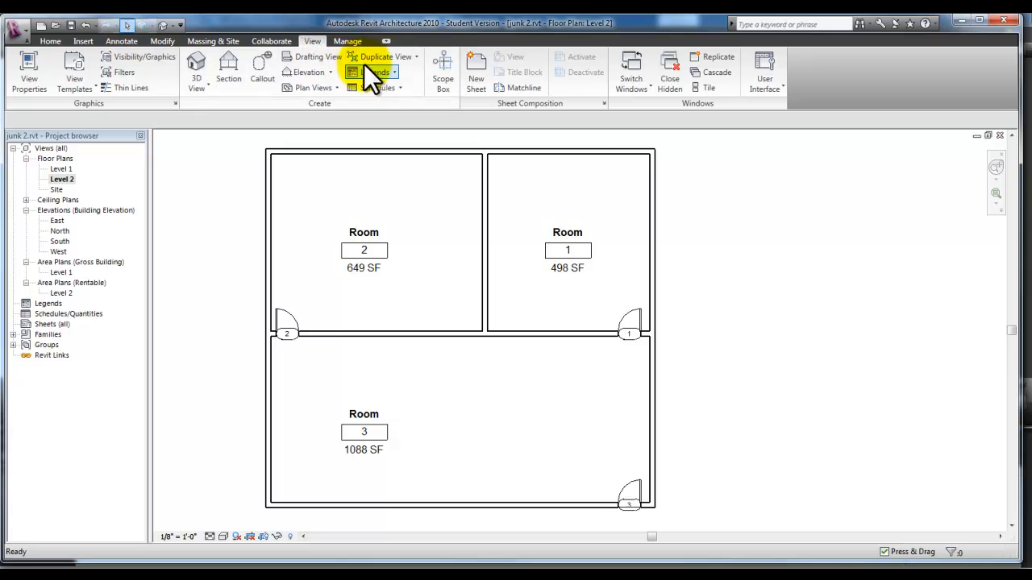
click(398, 87)
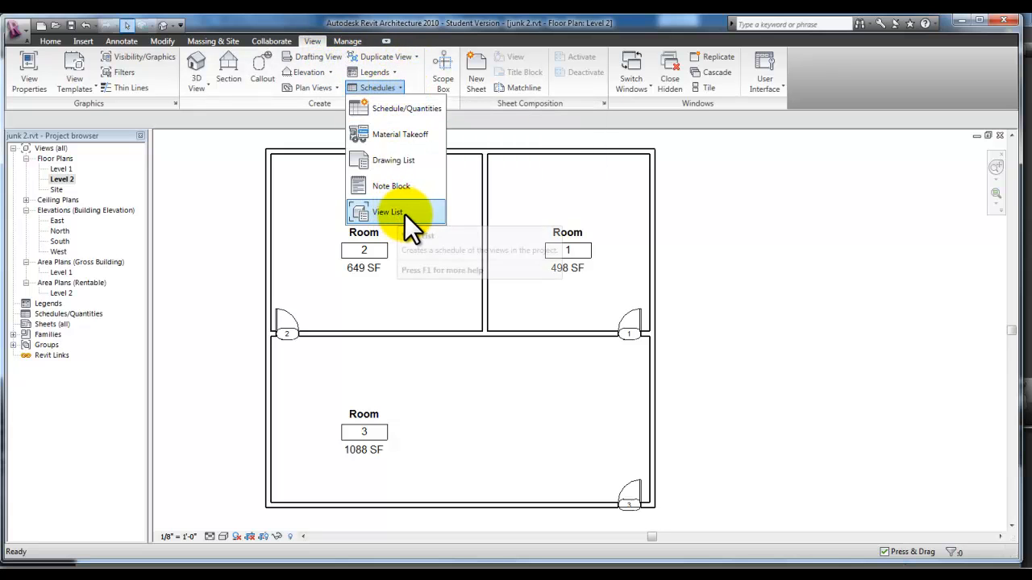
click(409, 110)
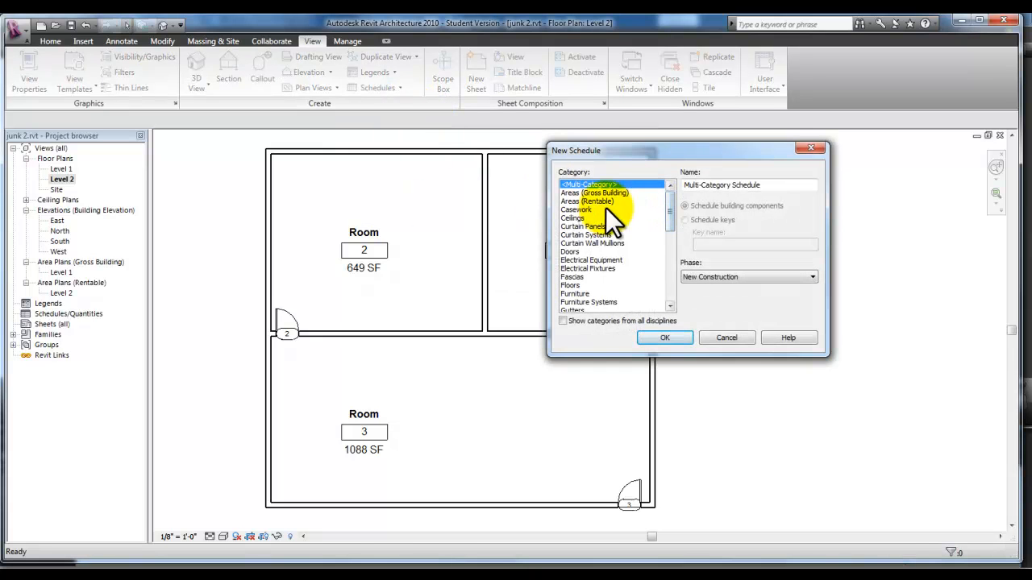
- Browse the schedule categories with those from all disciplines temporarily included
drag(669, 205, 664, 282)
click(563, 321)
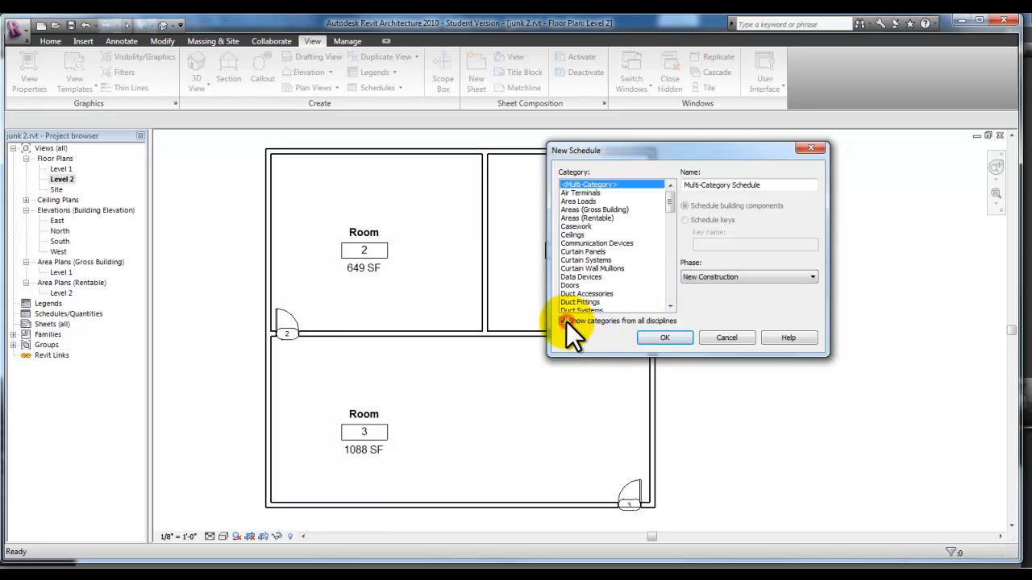
drag(673, 199, 673, 290)
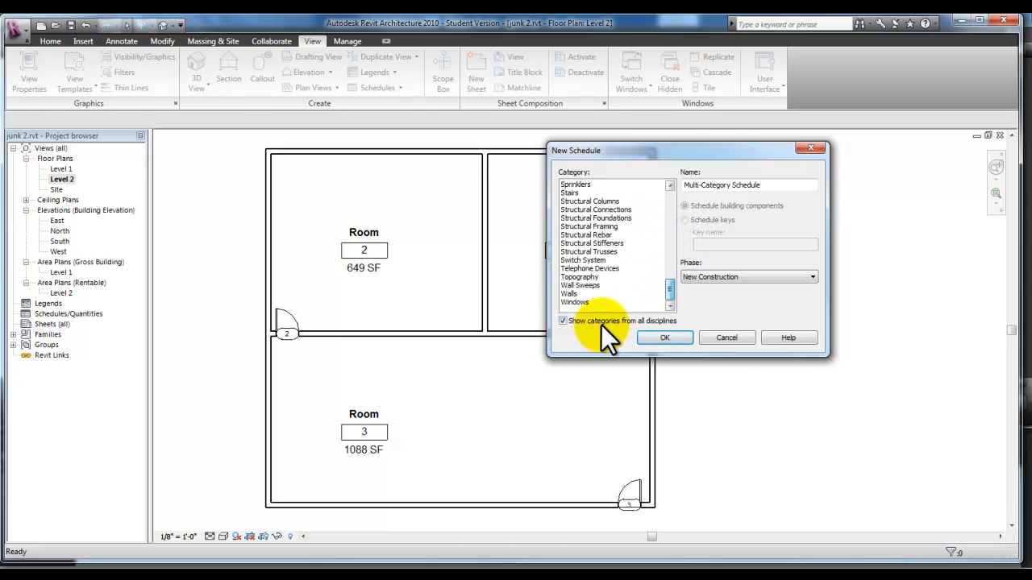
click(563, 322)
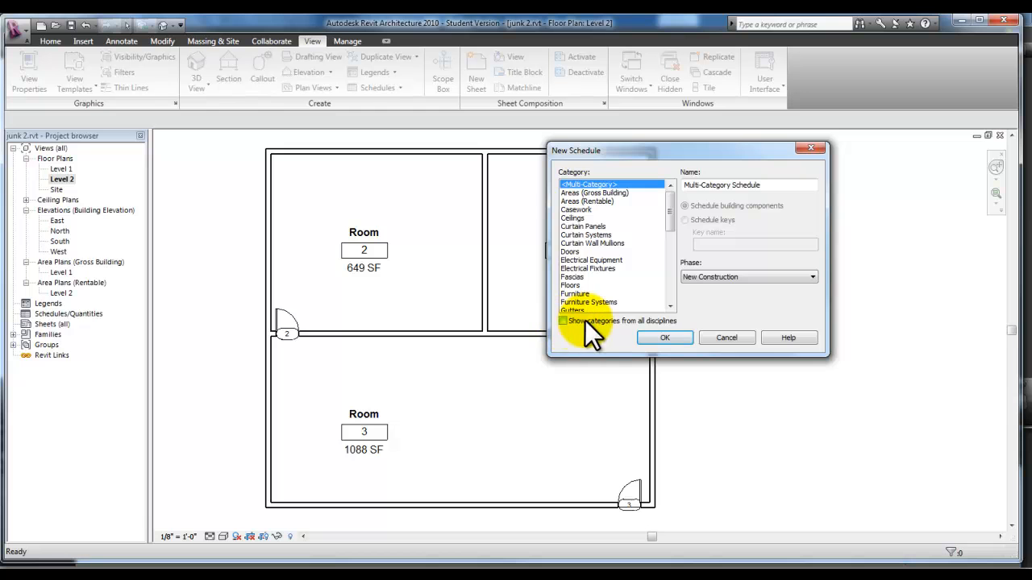
- Choose the Rooms category and name the schedule Room Area Schedule, with the New Construction phase
drag(668, 207, 672, 257)
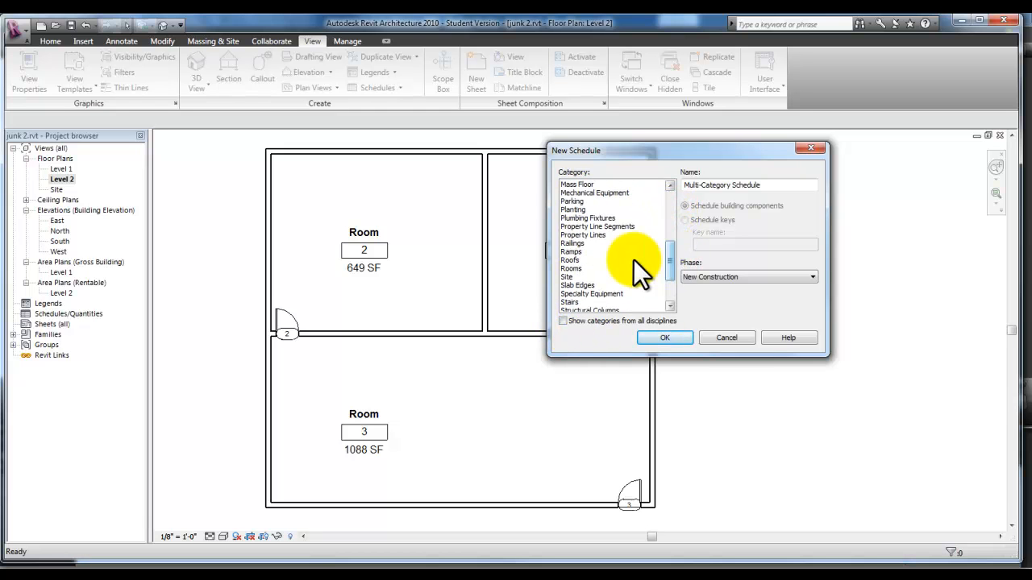
click(577, 268)
click(703, 186)
text(Area)
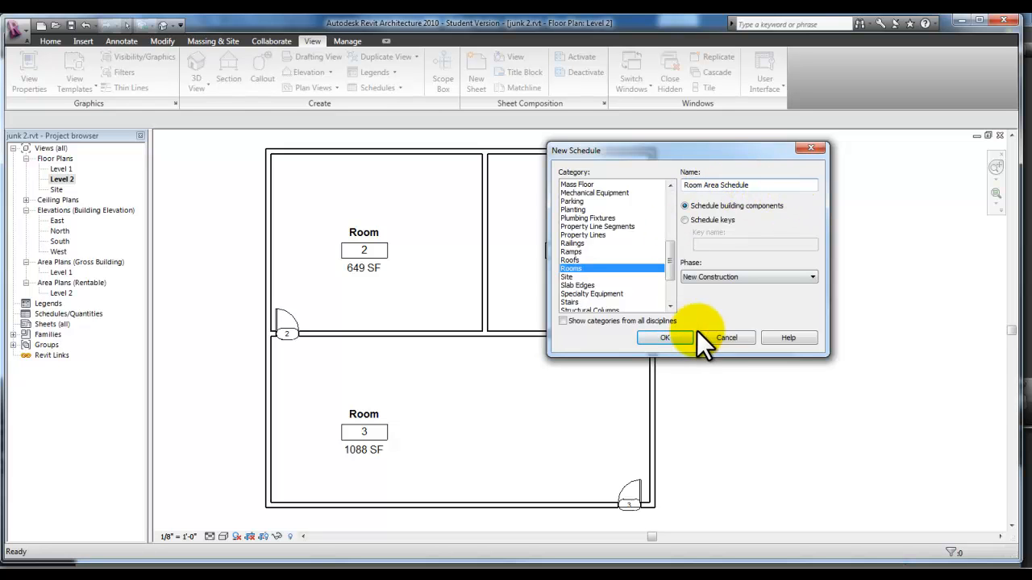
click(675, 336)
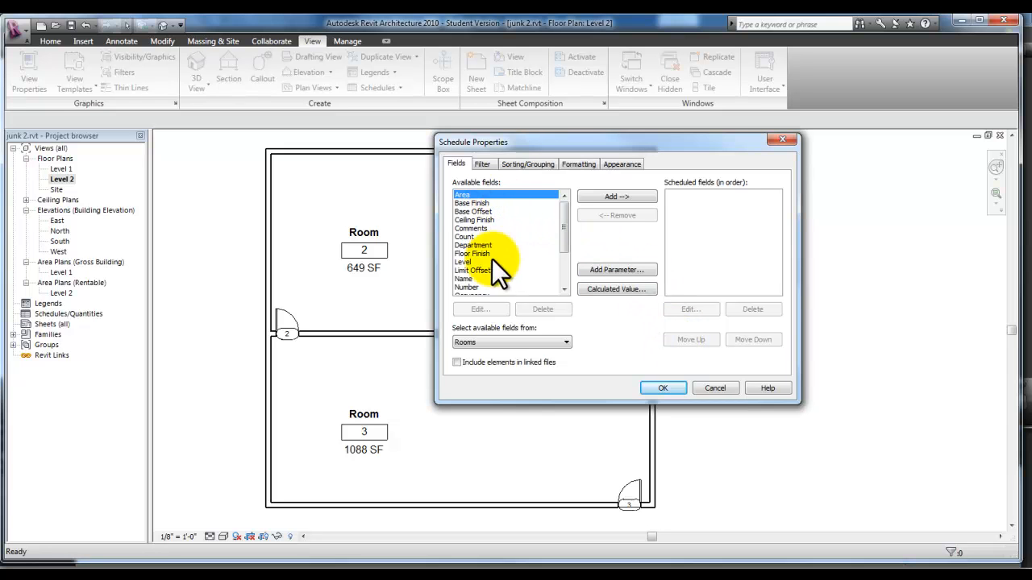
- Add the Name, Number and Area fields to the room schedule in that order
drag(564, 224, 562, 243)
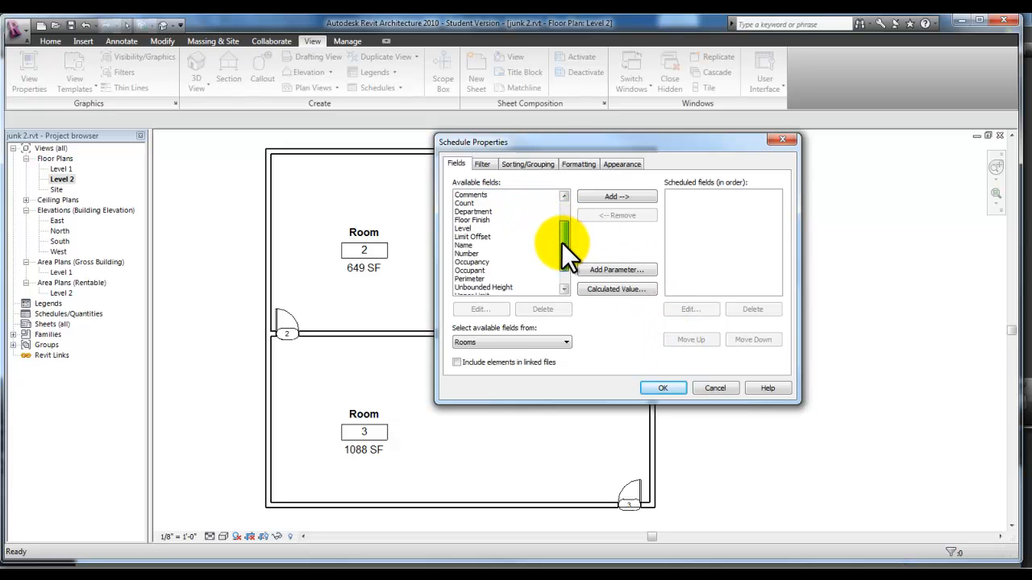
click(463, 245)
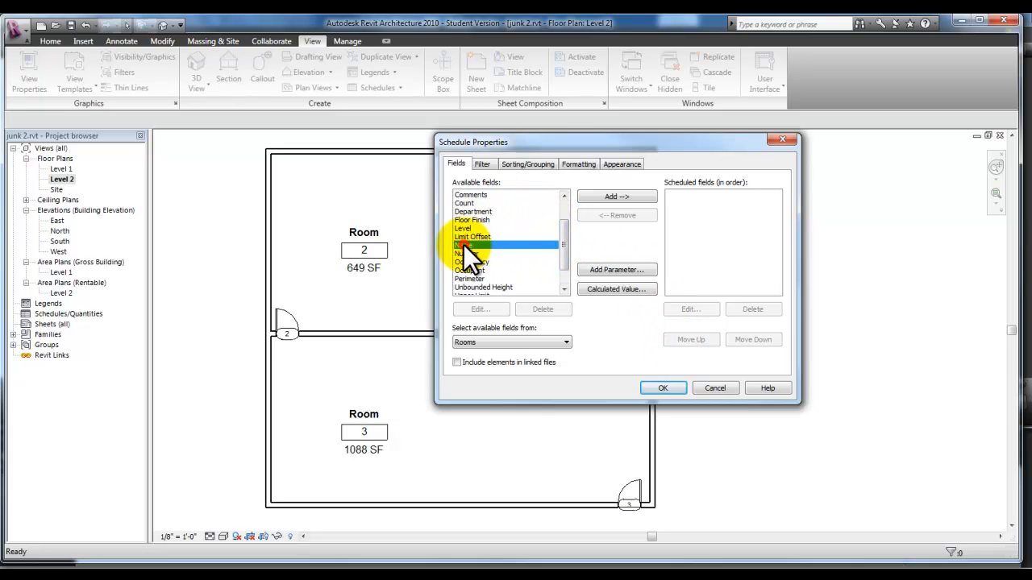
click(611, 196)
click(604, 196)
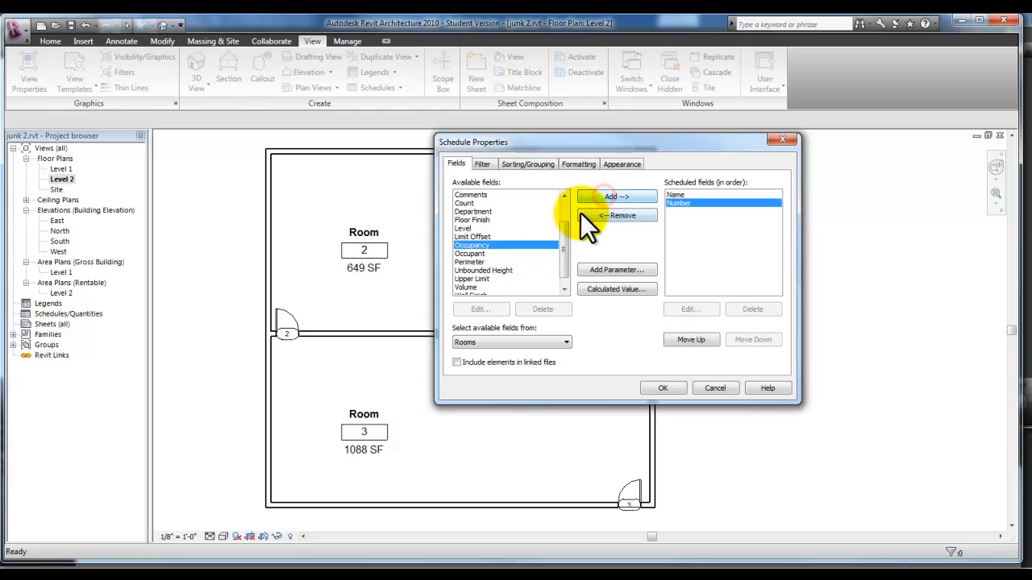
drag(562, 242, 546, 187)
click(466, 194)
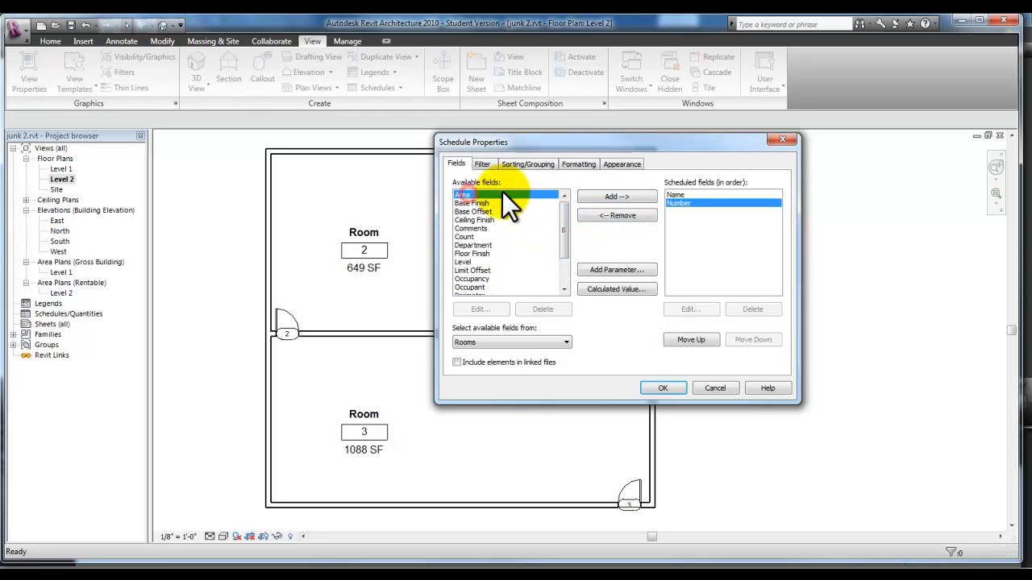
click(616, 196)
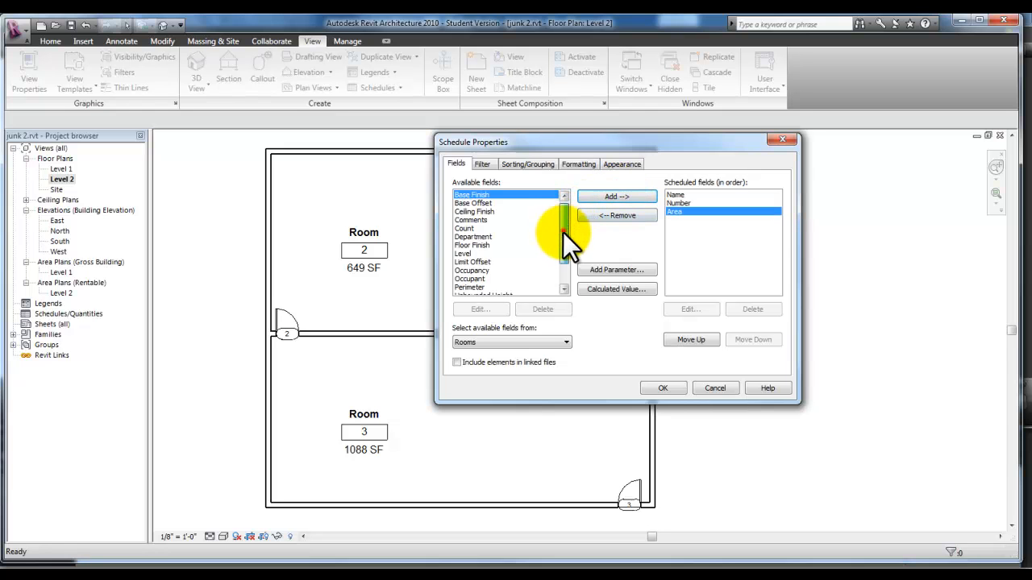
- Add the Perimeter and Comments fields after Area and generate the room schedule
drag(562, 232, 563, 254)
click(475, 252)
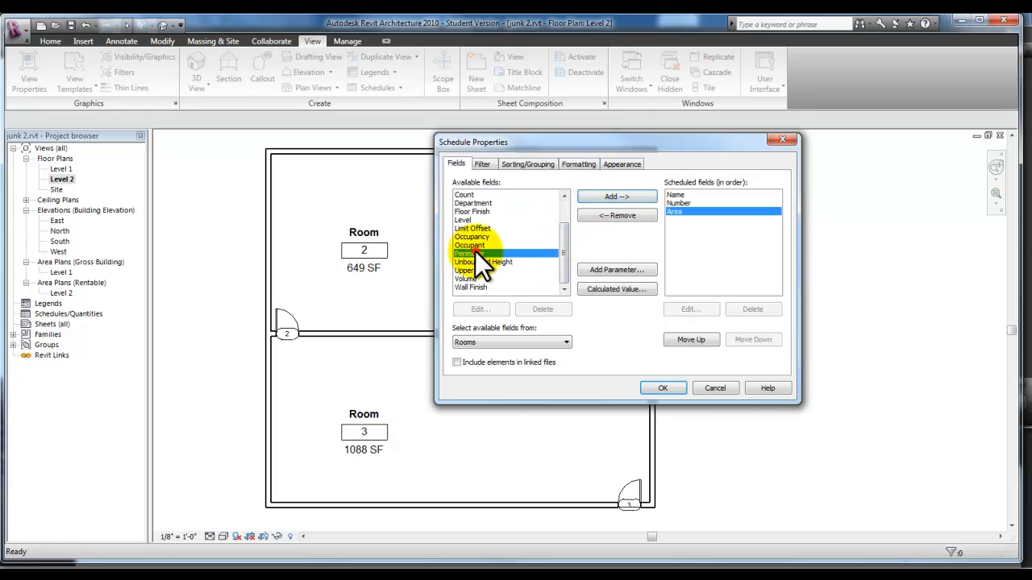
click(604, 196)
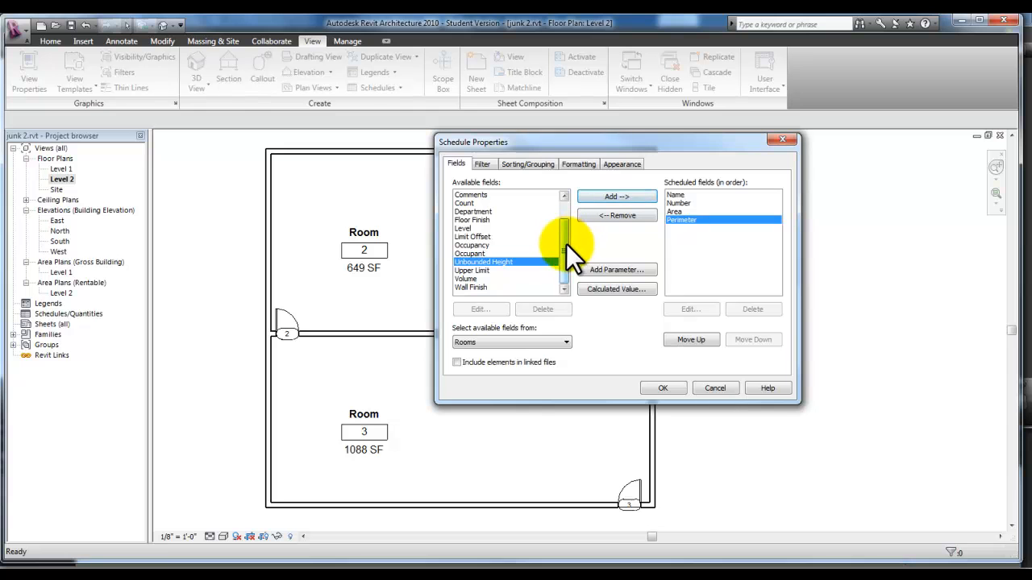
drag(564, 258, 564, 230)
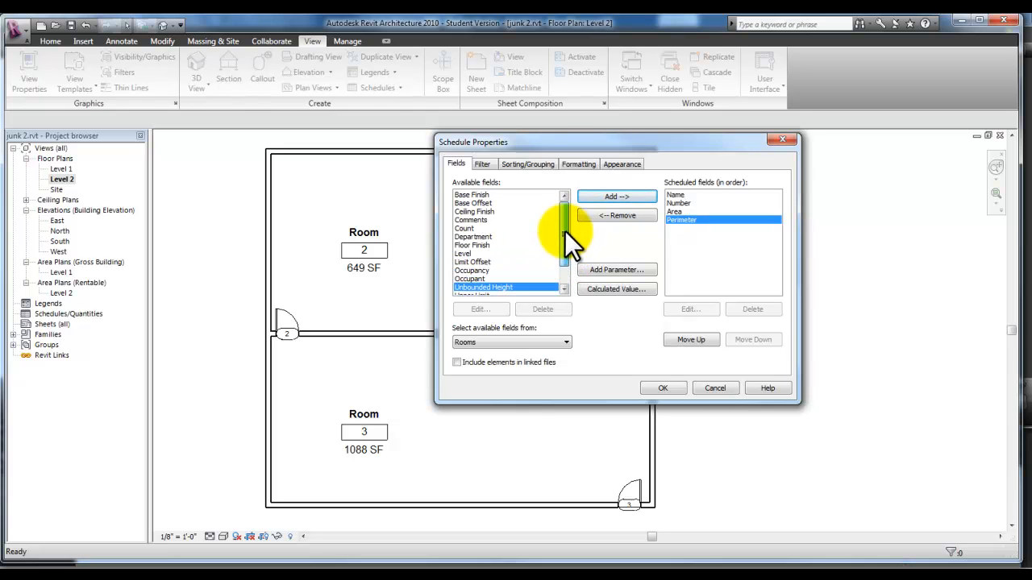
click(477, 218)
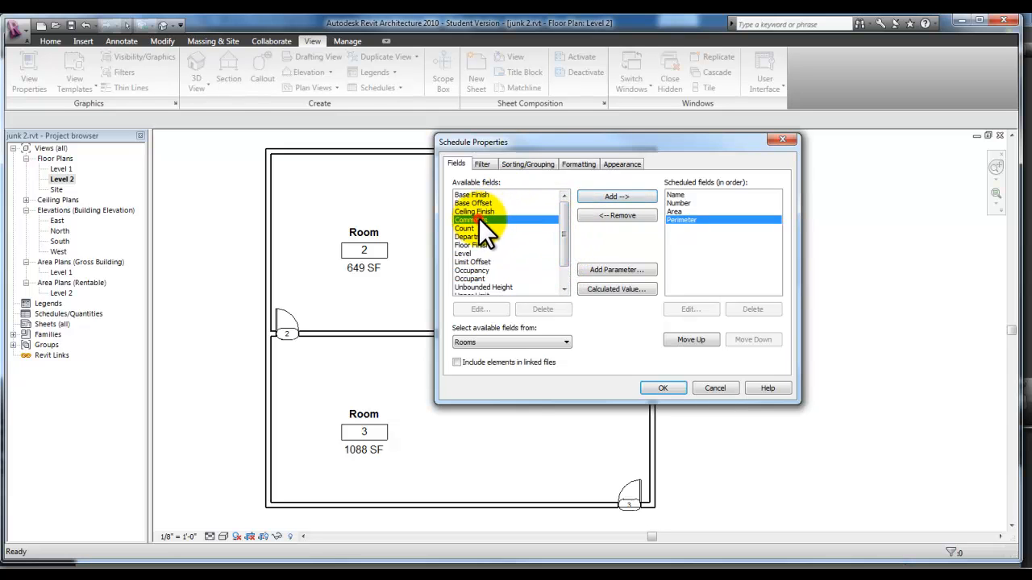
click(612, 196)
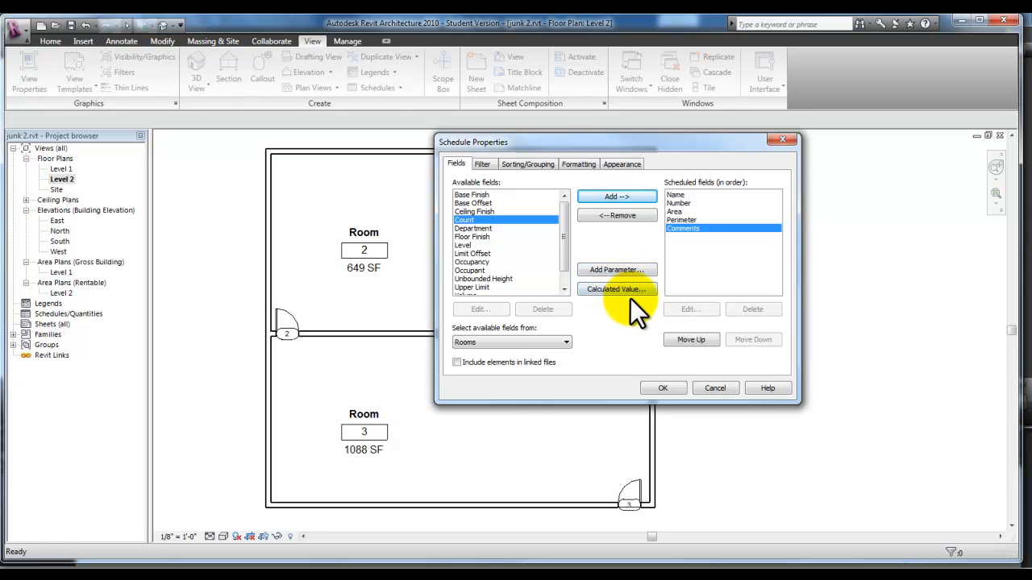
click(669, 386)
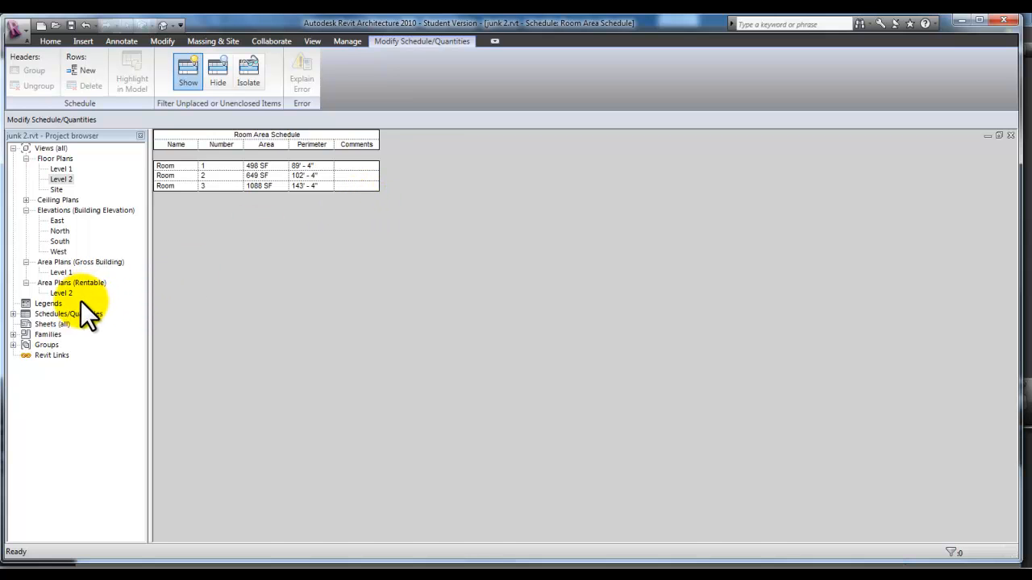
- With plan and schedule side by side, set the vertical partition's distance from the left exterior wall to 20'
click(998, 135)
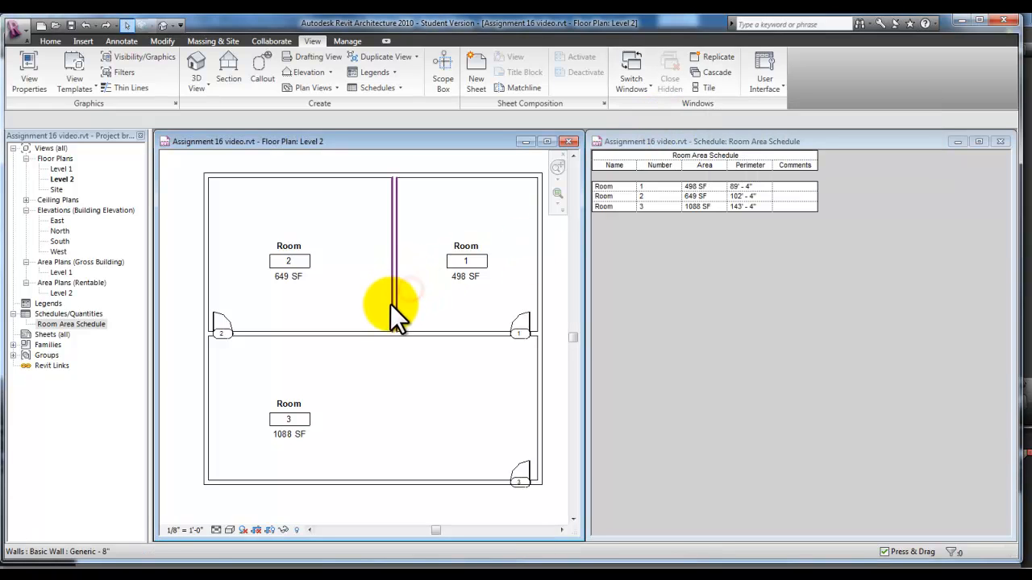
click(392, 304)
click(303, 360)
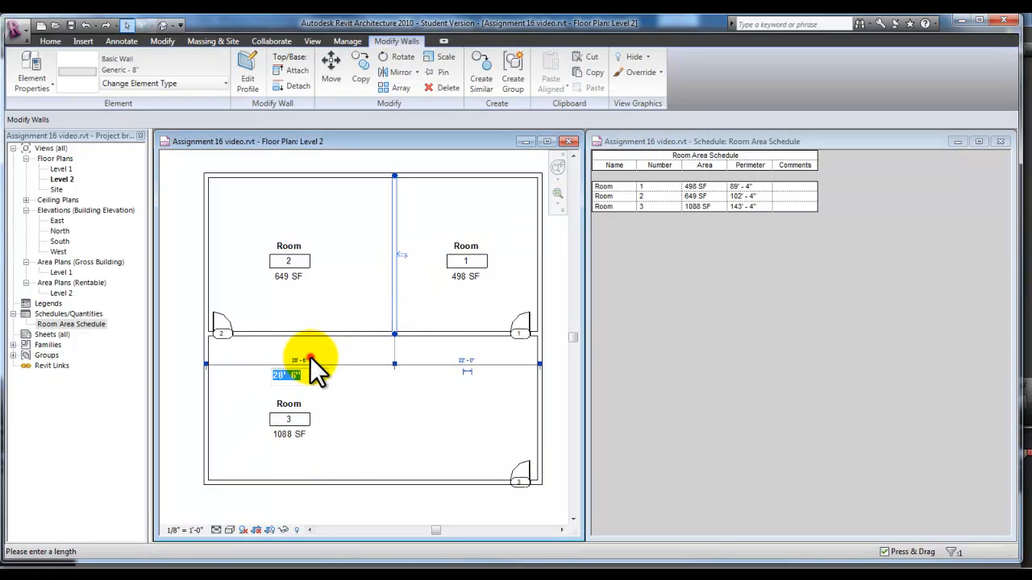
text(20)
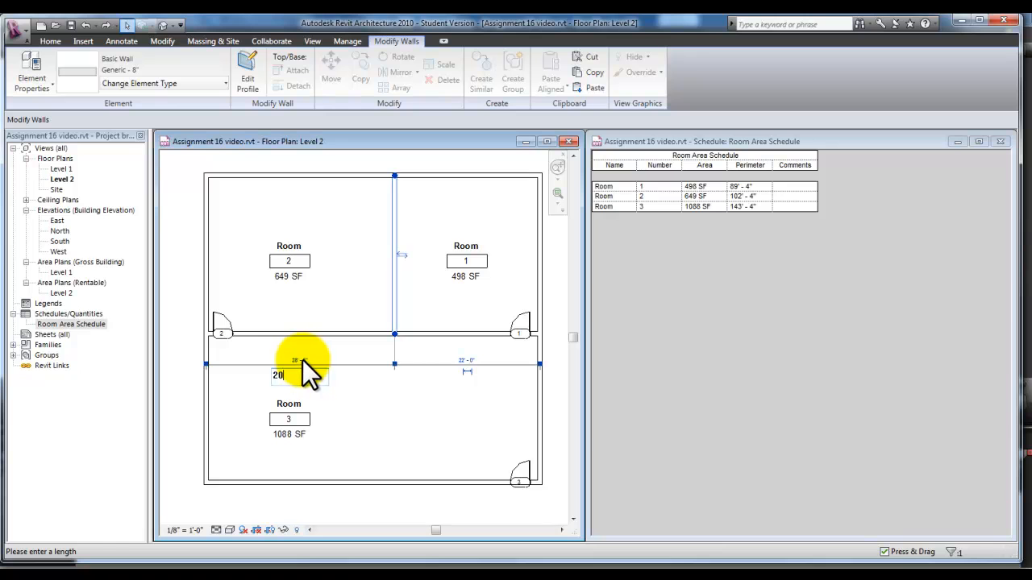
key(Return)
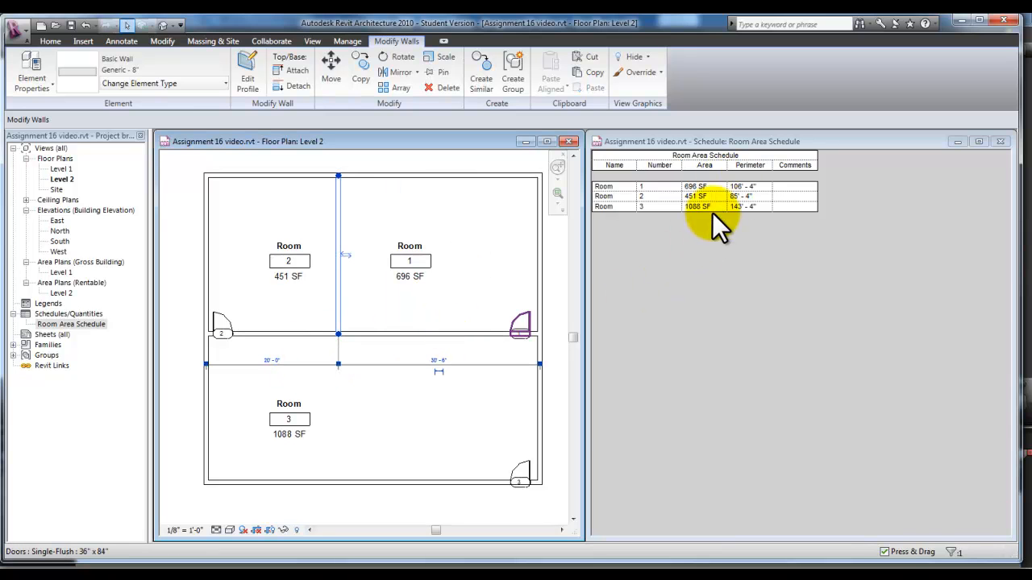
click(690, 277)
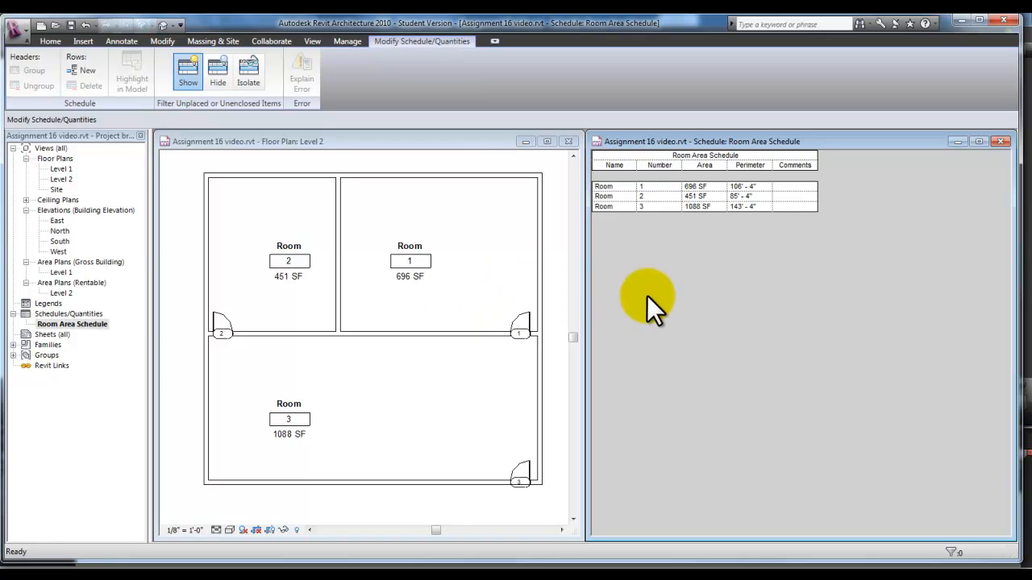
- Start a new sheet and load the D 22 x 34 Horizontal titleblock from the Titleblocks folder of the Imperial Library
click(99, 176)
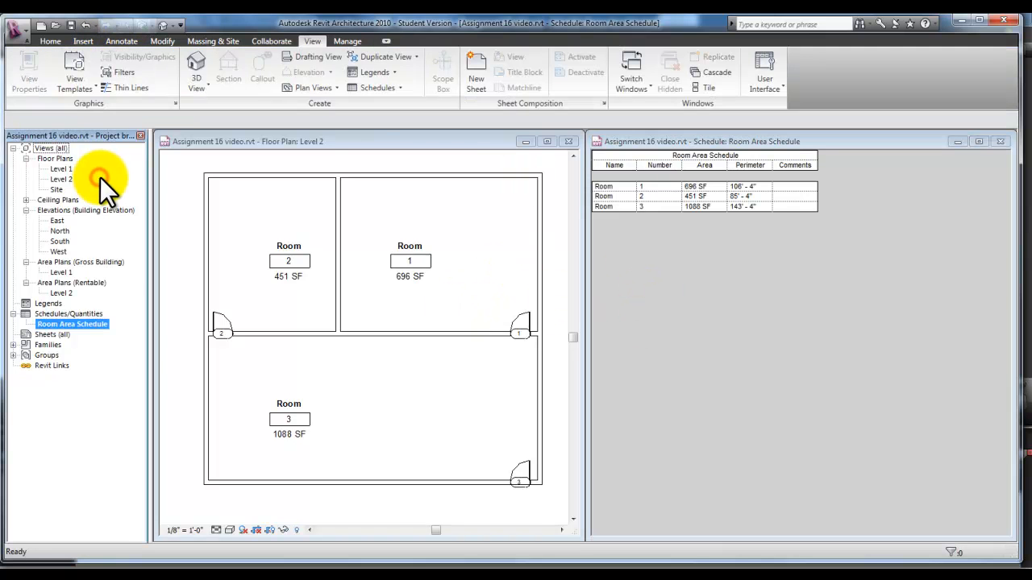
click(49, 335)
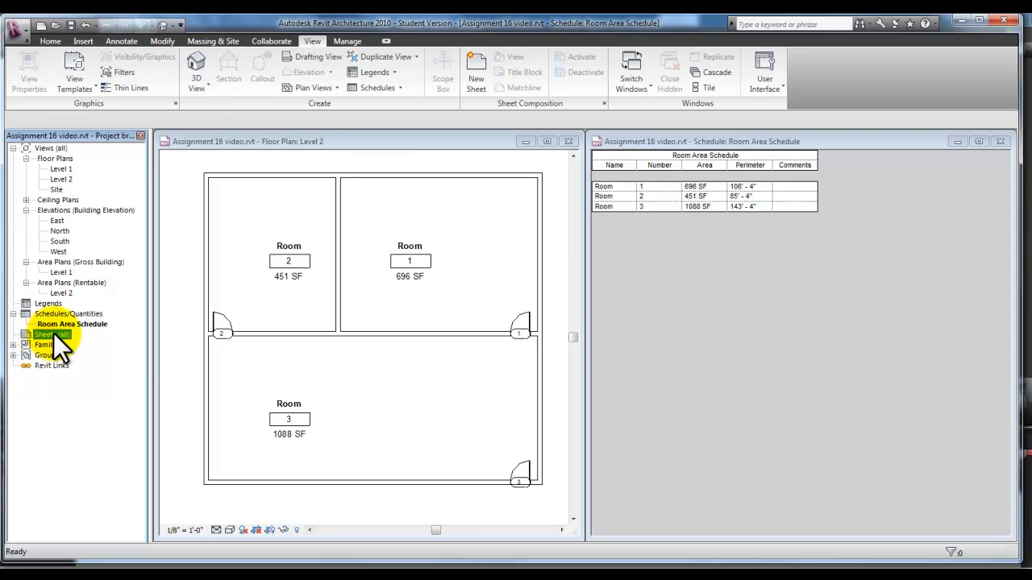
right_click(53, 333)
click(105, 342)
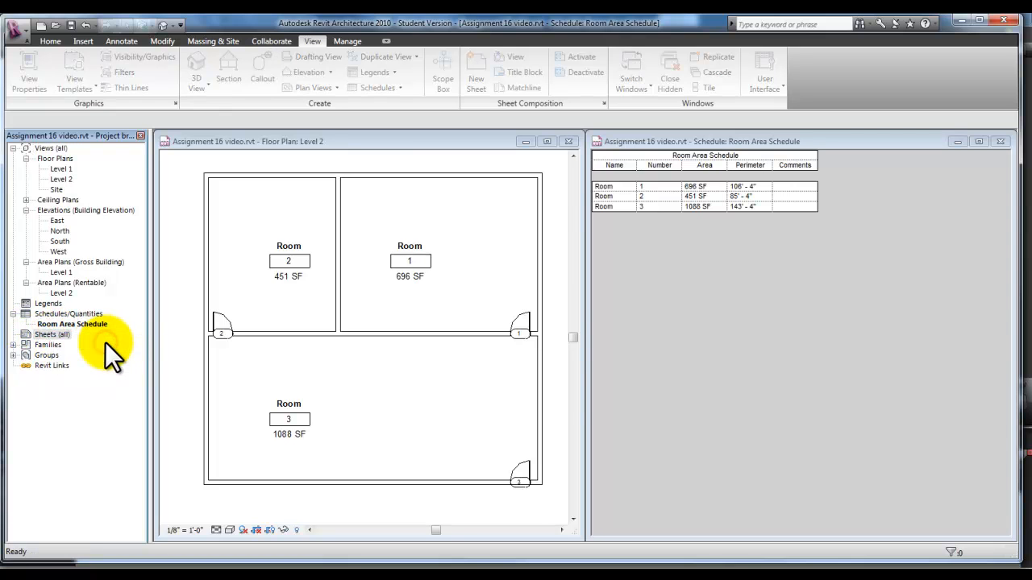
click(600, 214)
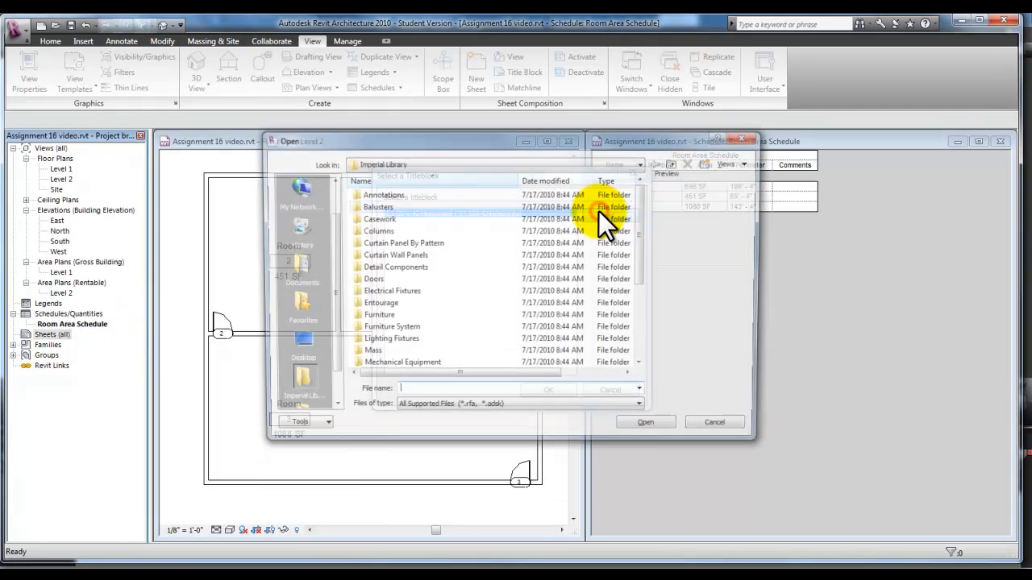
drag(550, 140, 529, 249)
drag(620, 329, 633, 426)
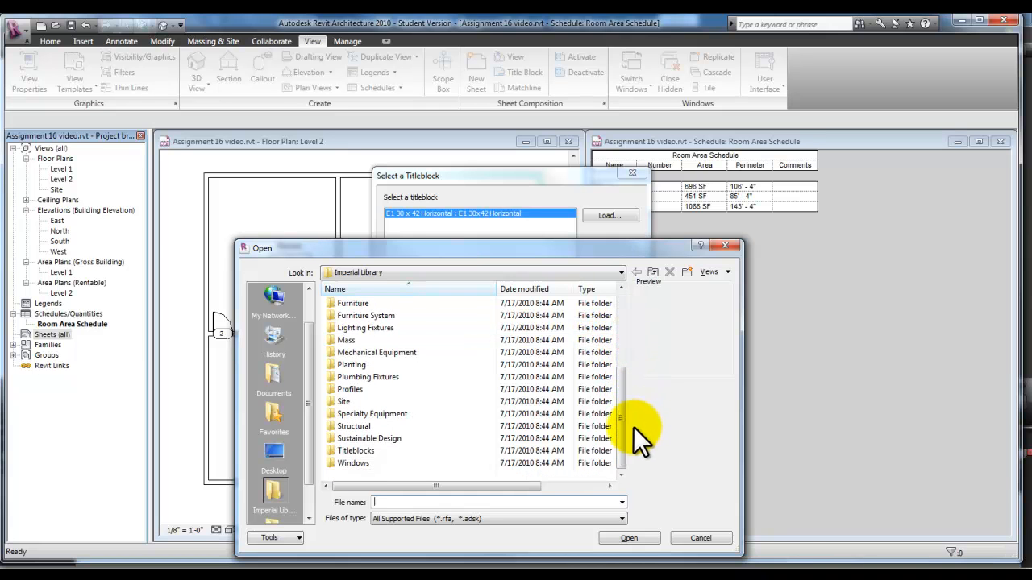
double_click(355, 451)
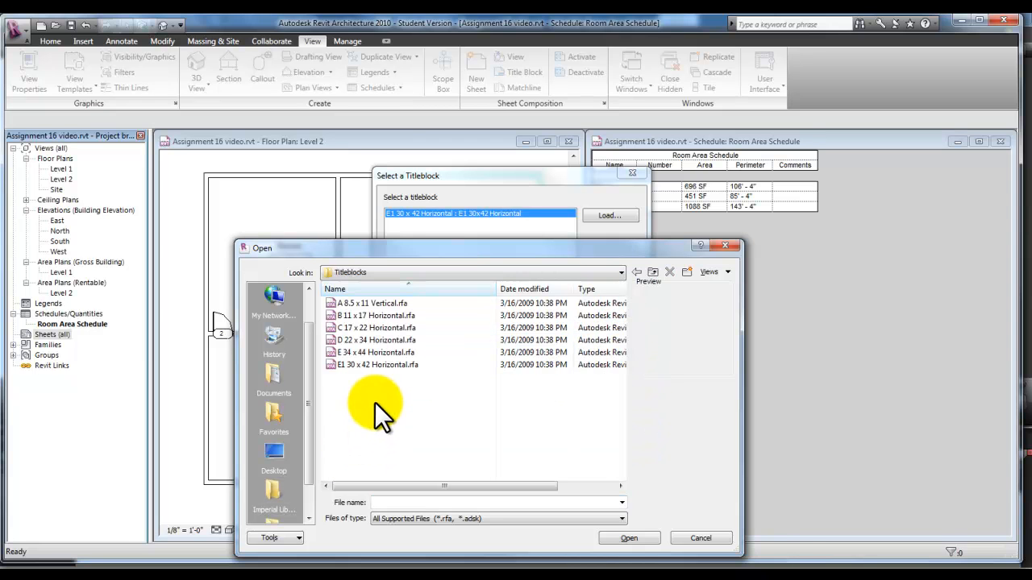
click(379, 342)
double_click(377, 340)
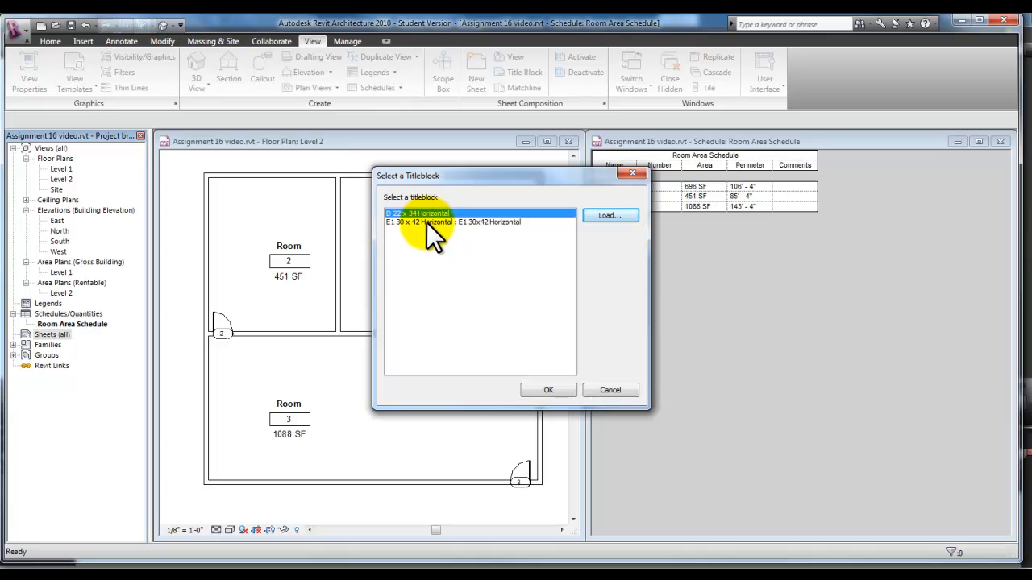
- Create the sheet with the D 22 x 34 Horizontal titleblock and maximize its view
click(541, 390)
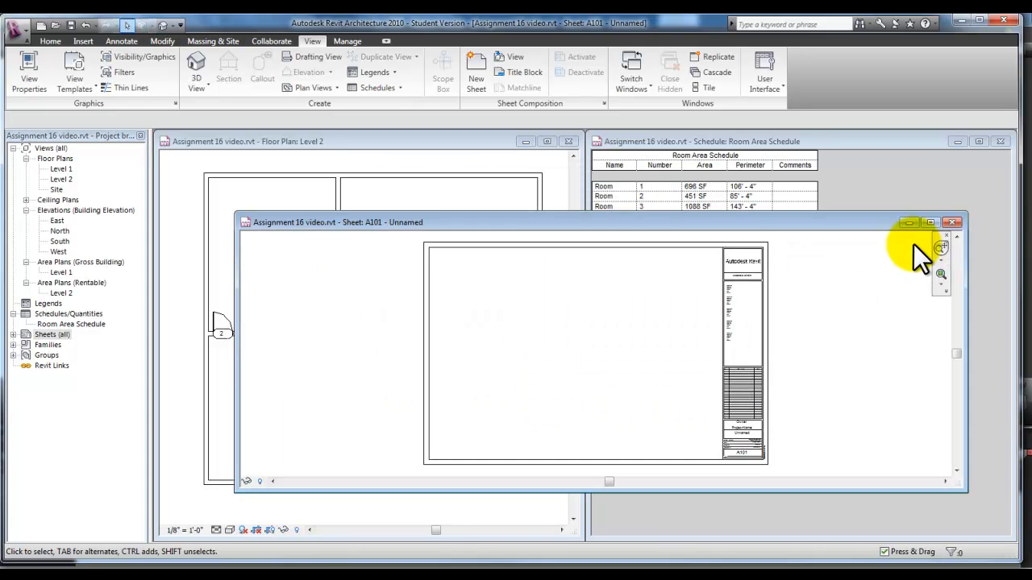
click(929, 221)
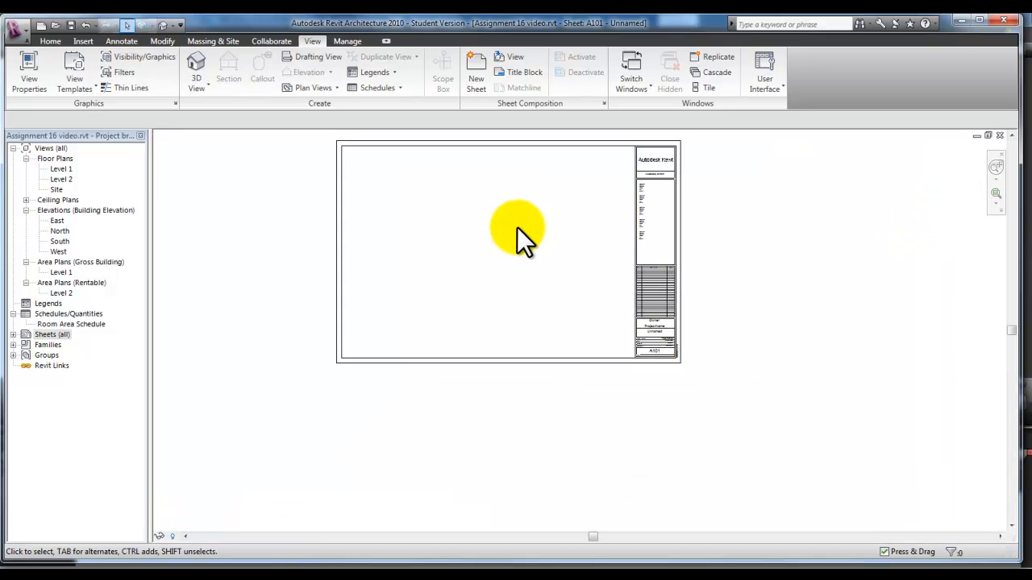
middle_drag(511, 228, 477, 297)
scroll(479, 294, up, 3)
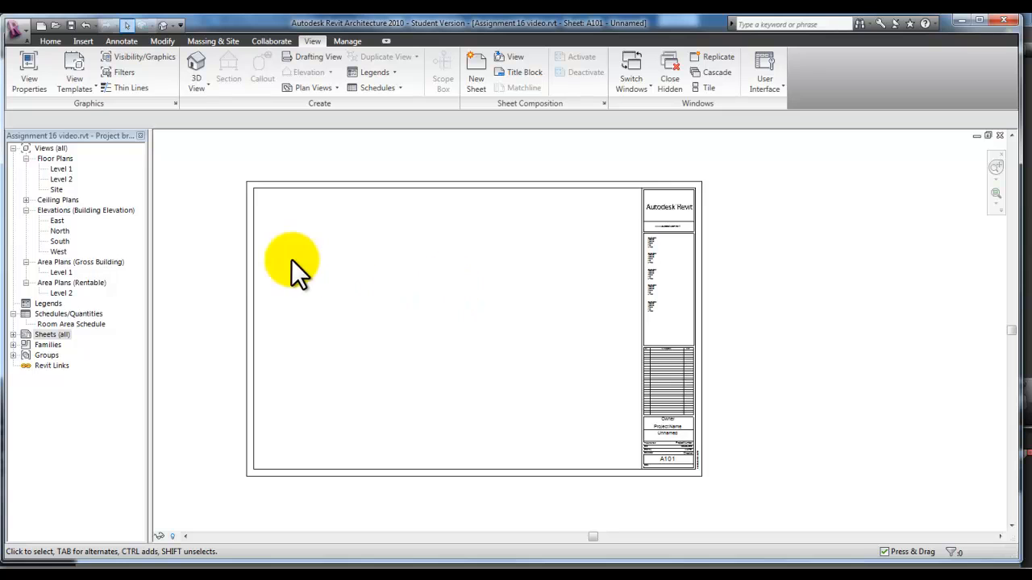
- Rename the Level 2 floor plan to Second Floor Plan, including the corresponding level and views
click(66, 179)
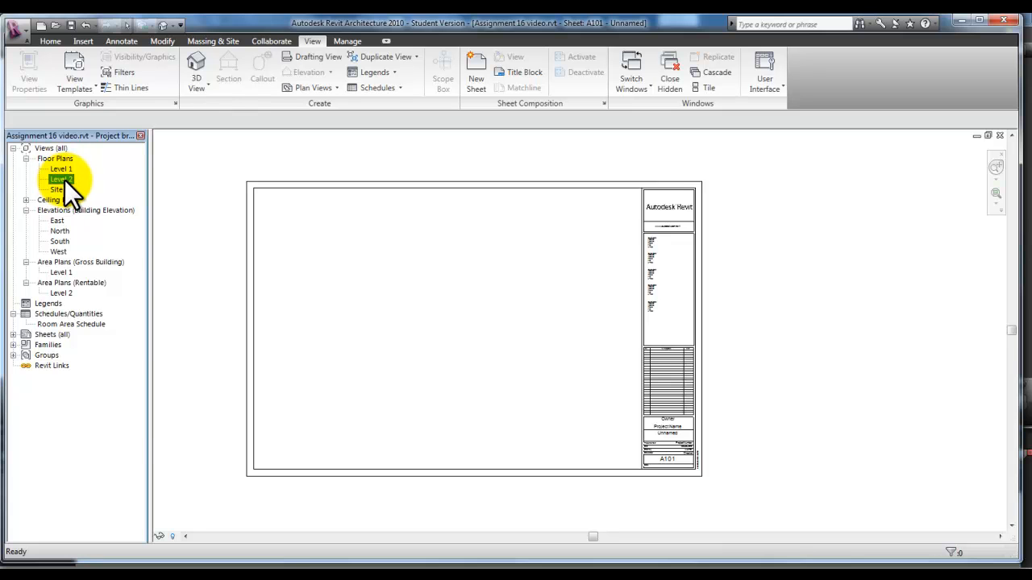
right_click(64, 180)
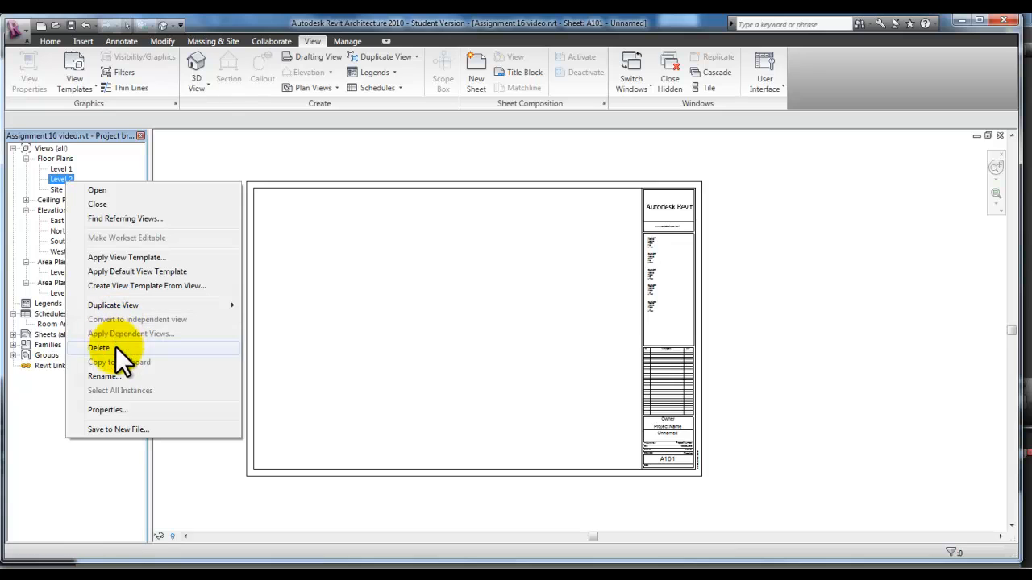
click(109, 376)
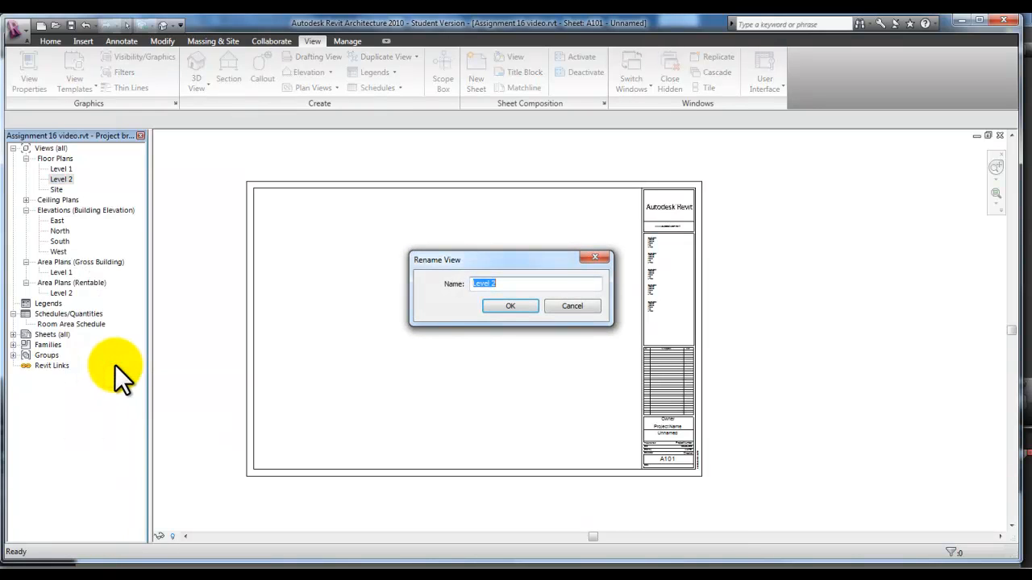
text(Second F)
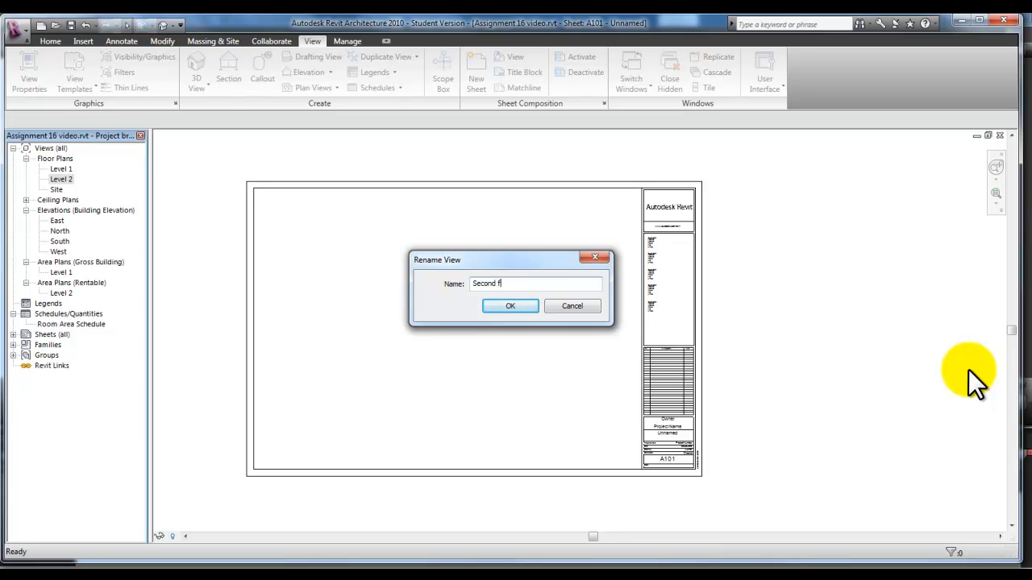
text(loor Plan)
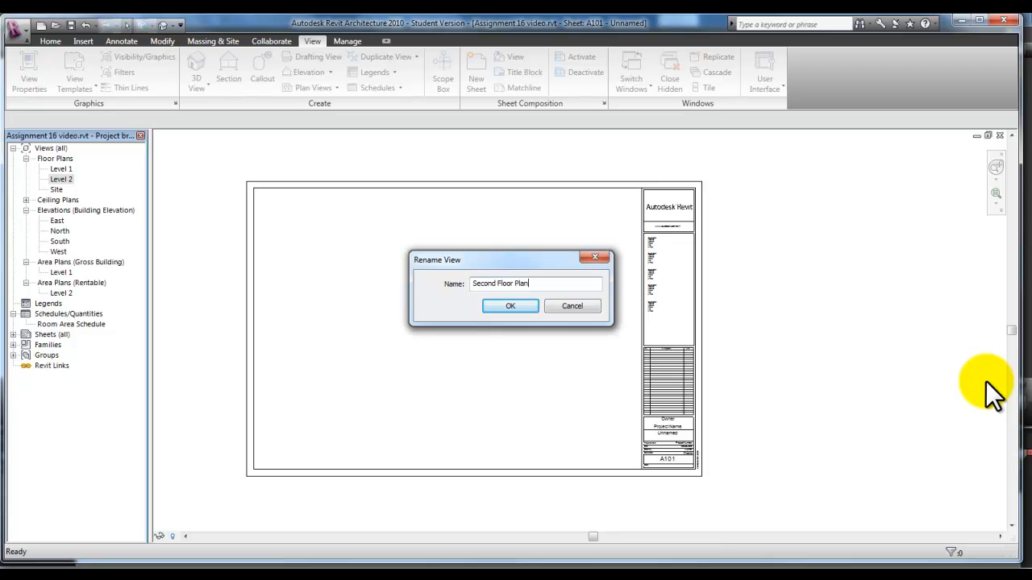
click(512, 300)
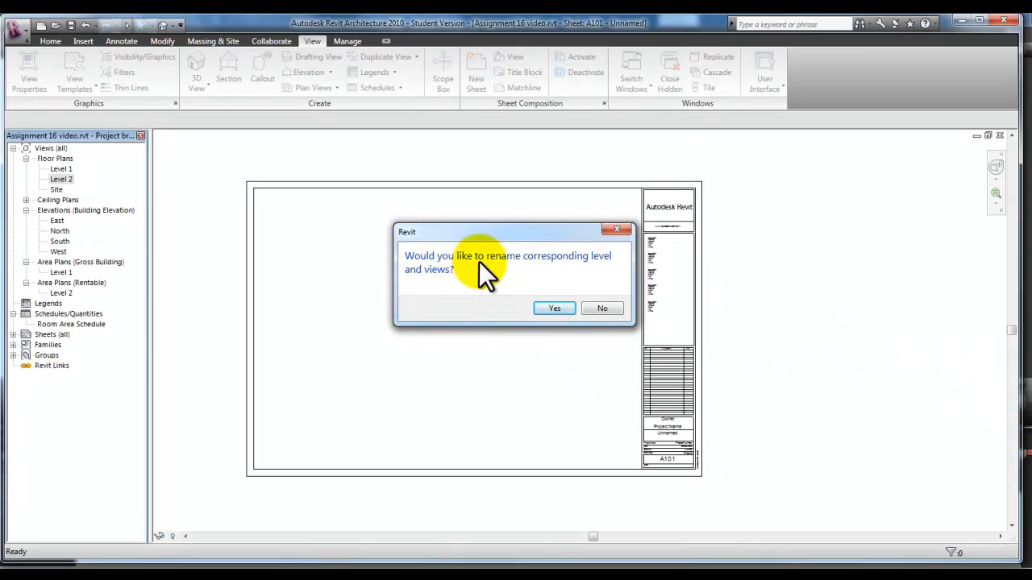
click(554, 310)
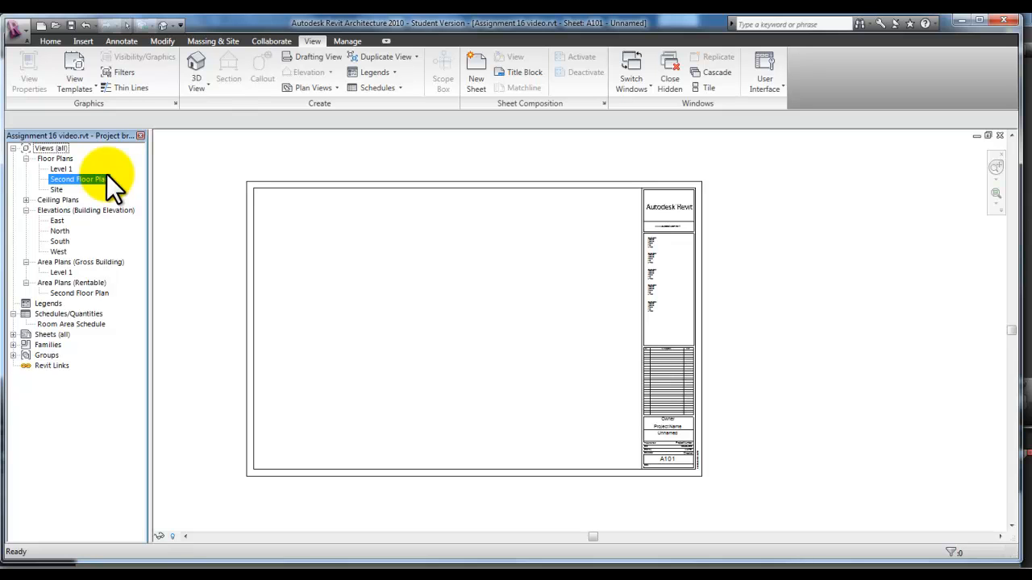
- Place the Second Floor Plan view on the sheet and the Room Area Schedule just above the building plan
click(81, 179)
drag(81, 179, 451, 298)
drag(554, 290, 555, 288)
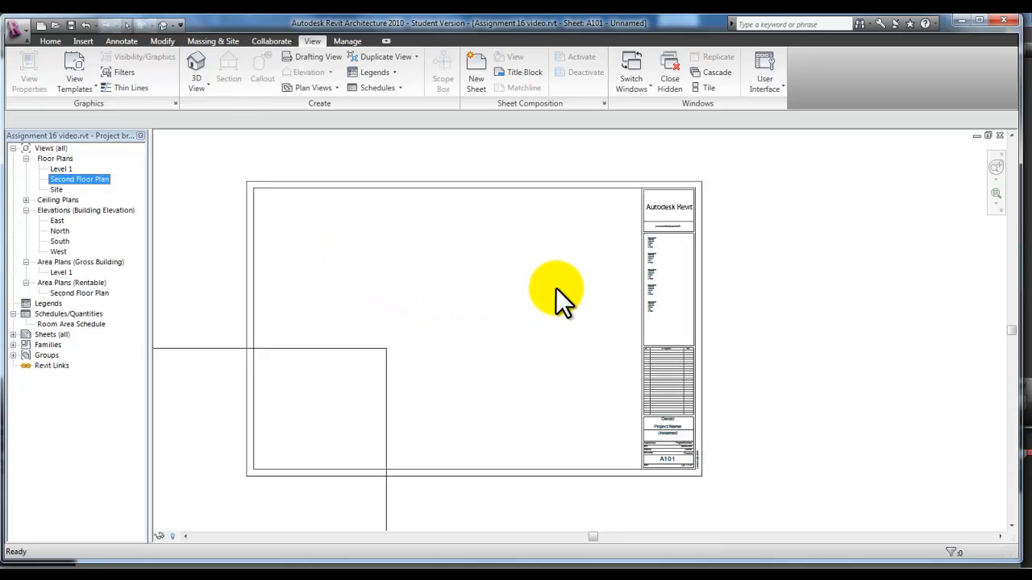
click(482, 321)
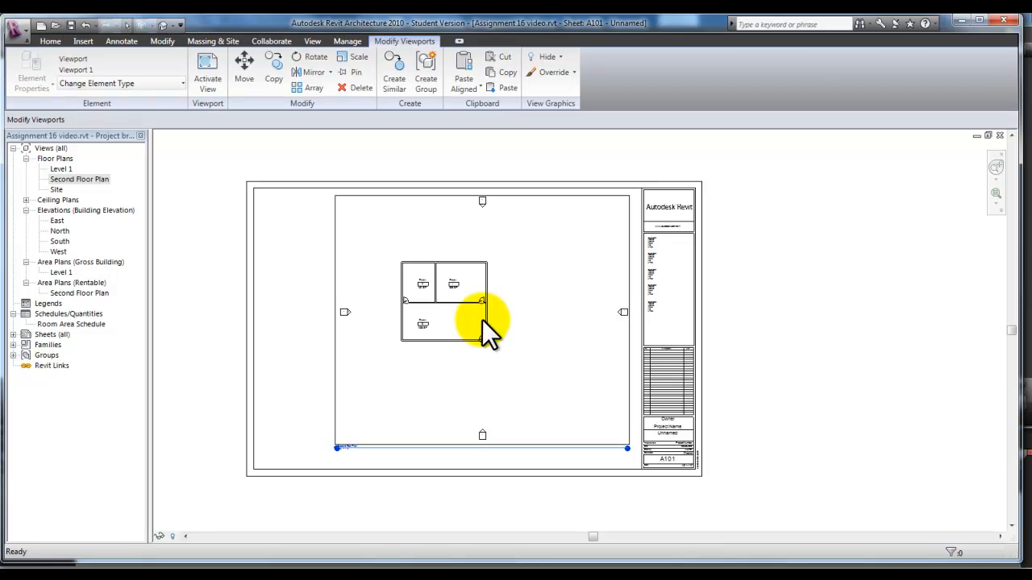
click(52, 324)
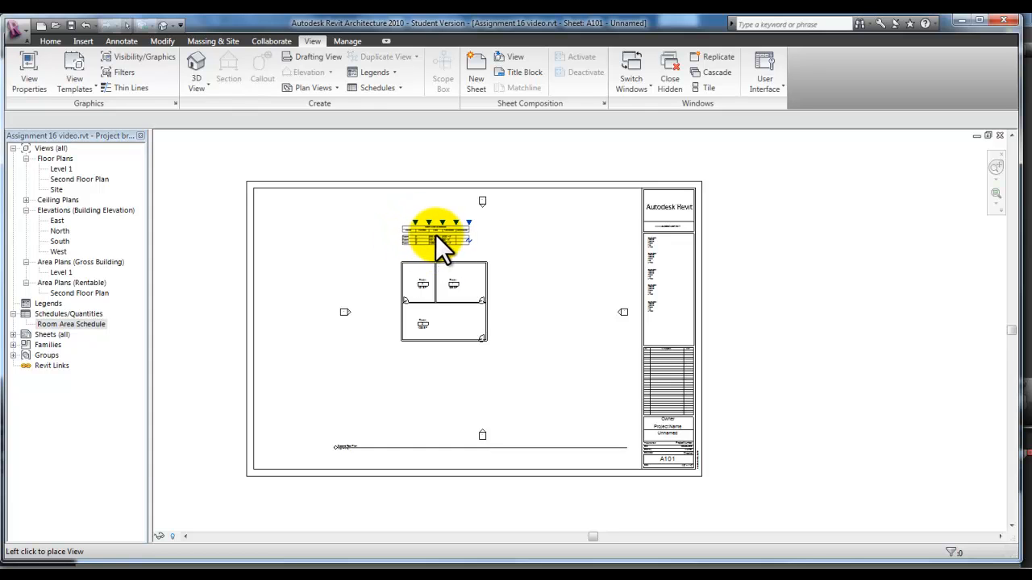
click(439, 233)
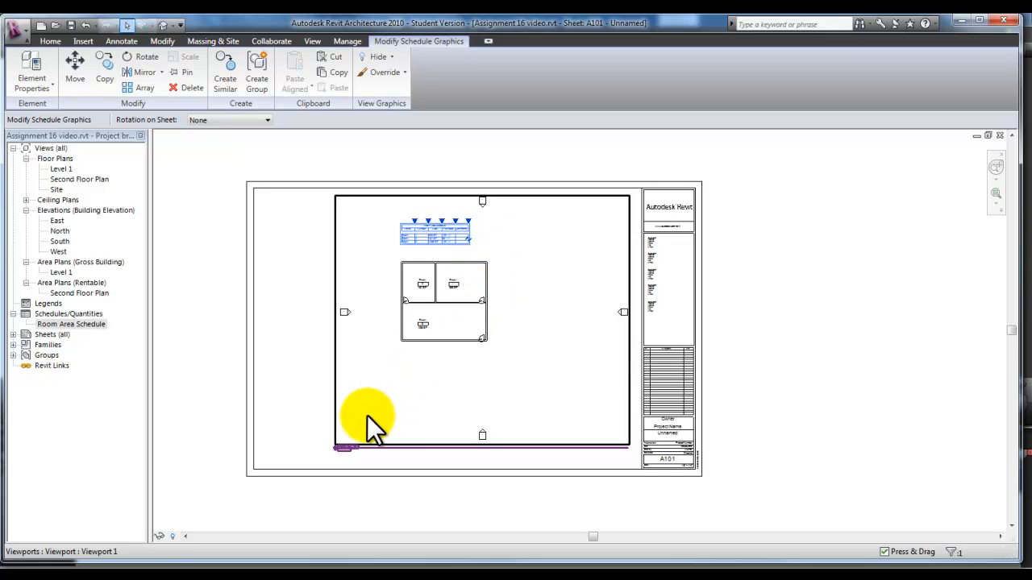
- Activate the plan viewport, hide the elevation marker category in it, and deactivate the view
click(352, 378)
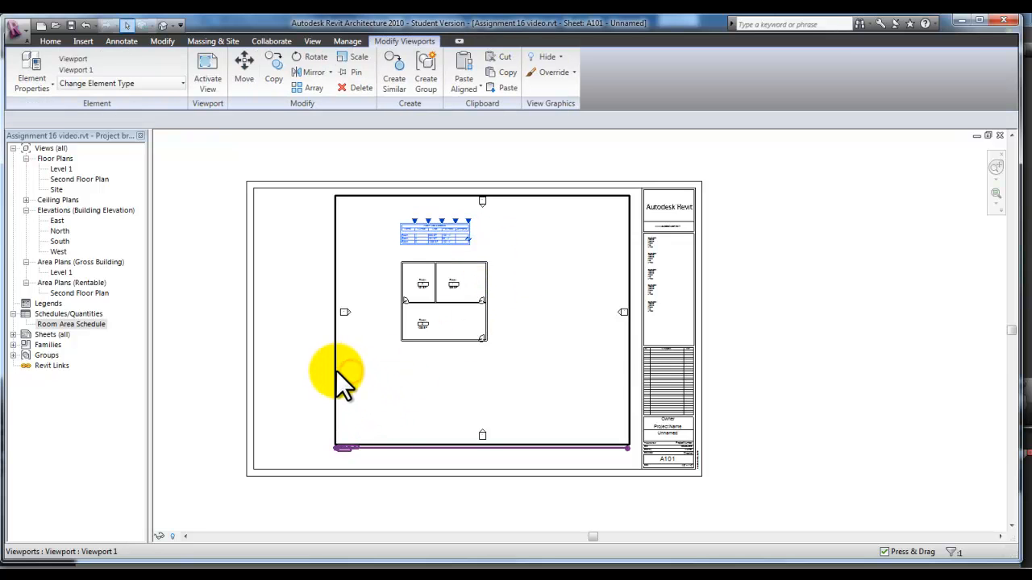
right_click(335, 372)
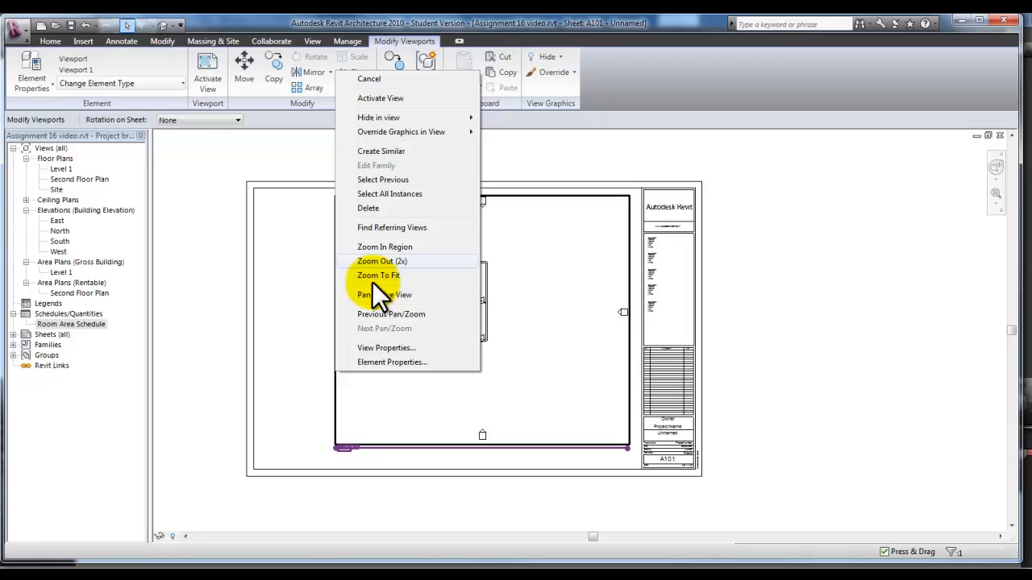
click(391, 99)
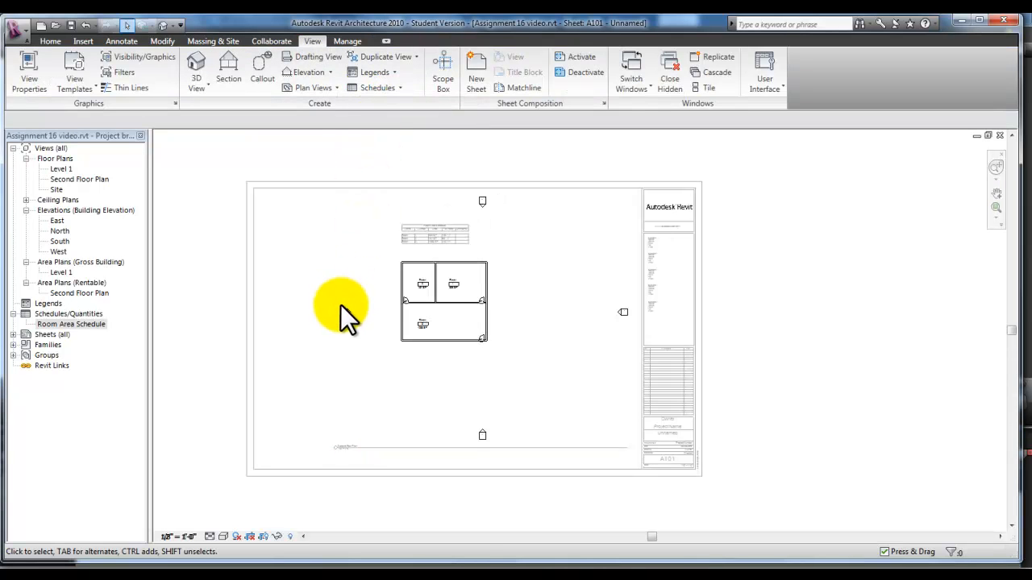
right_click(344, 311)
mouse_move(407, 316)
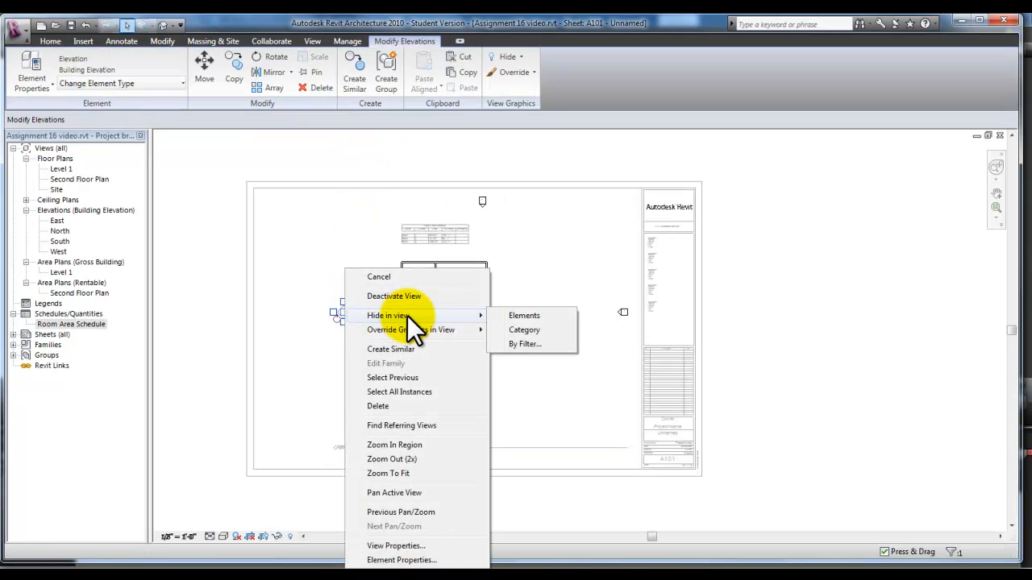
click(522, 330)
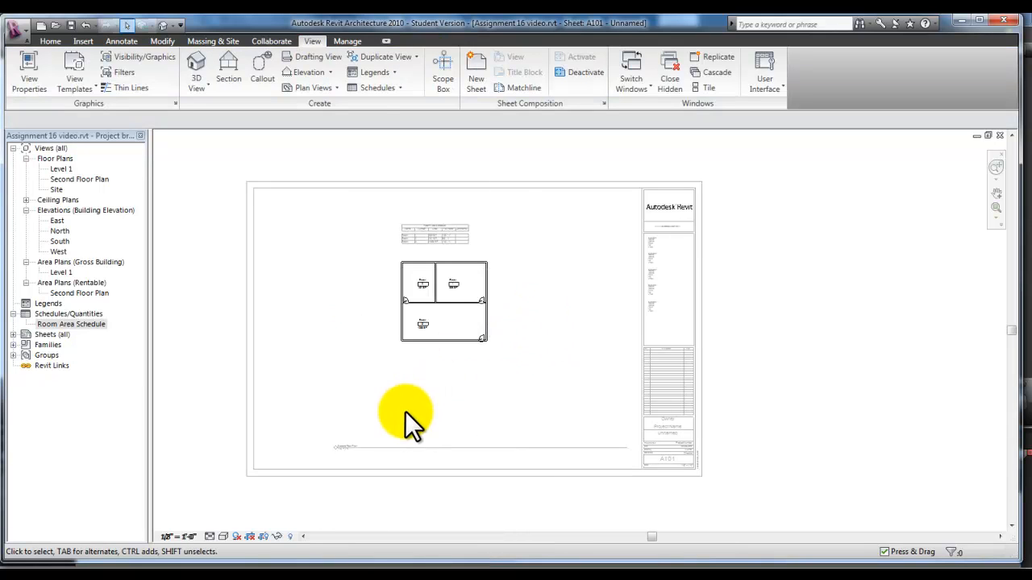
right_click(373, 391)
click(419, 224)
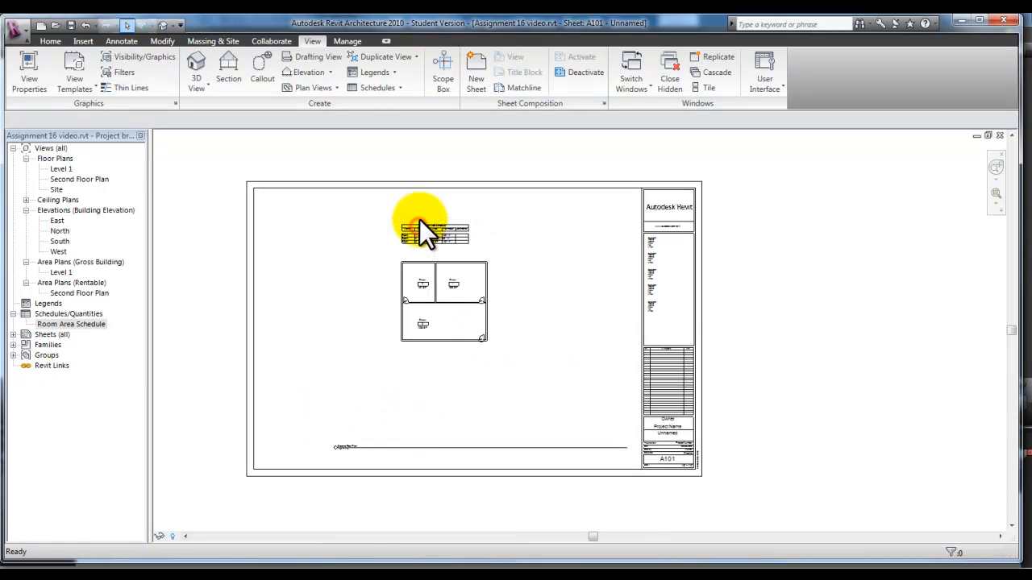
- Shorten the viewport's title line to about the plan's width and move the title directly beneath the plan
click(385, 449)
drag(426, 432, 403, 456)
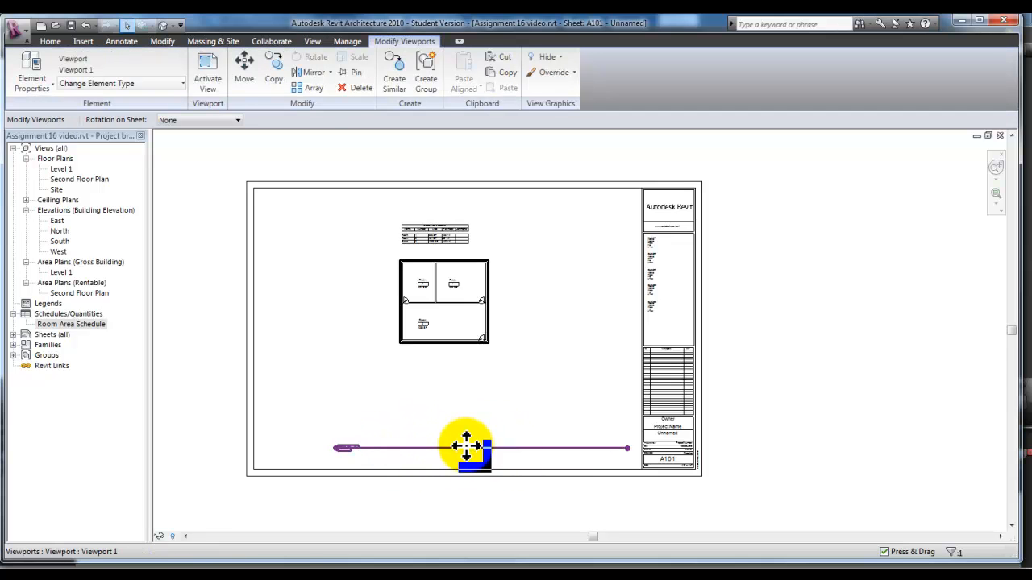
drag(626, 449, 439, 357)
click(412, 423)
click(388, 442)
click(517, 376)
- Move the schedule and plan viewport together to the sheet area beside the title block, and save the project
drag(513, 203, 351, 407)
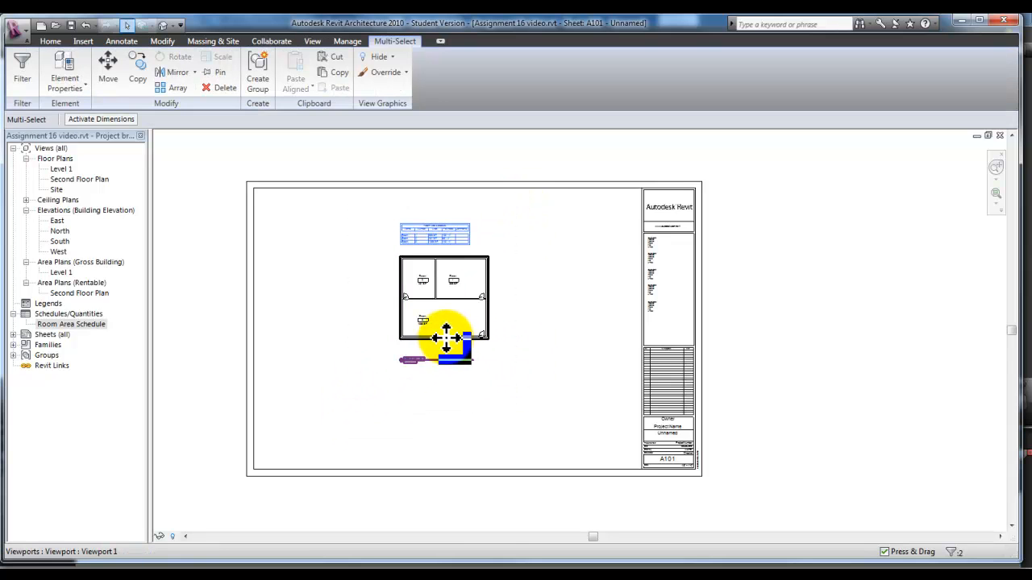
drag(446, 336, 557, 332)
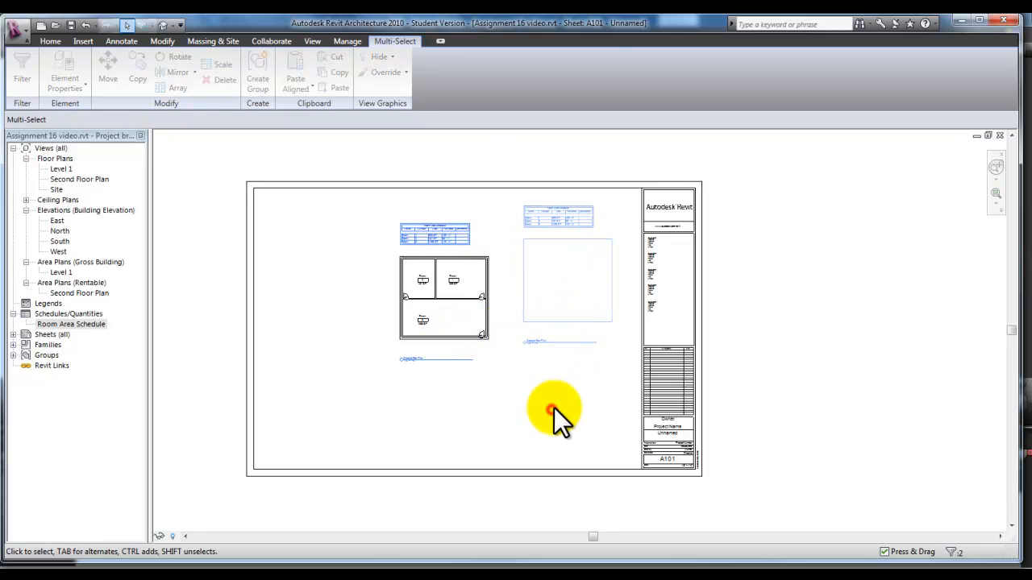
click(553, 406)
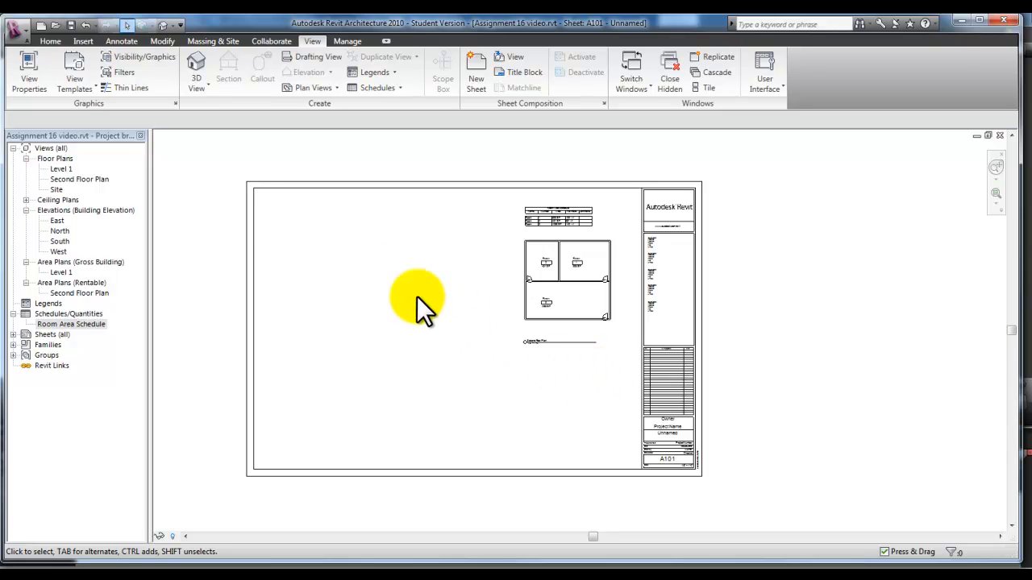
click(72, 25)
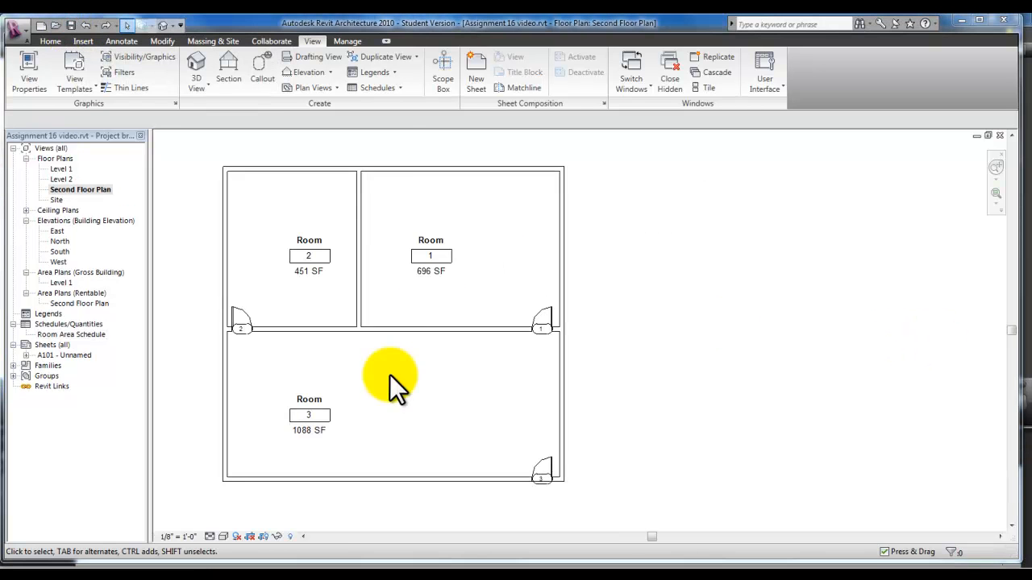
- Create a new schedule of building components for the Rooms category, named "Cost Estimate per Sq. Ft."
click(386, 85)
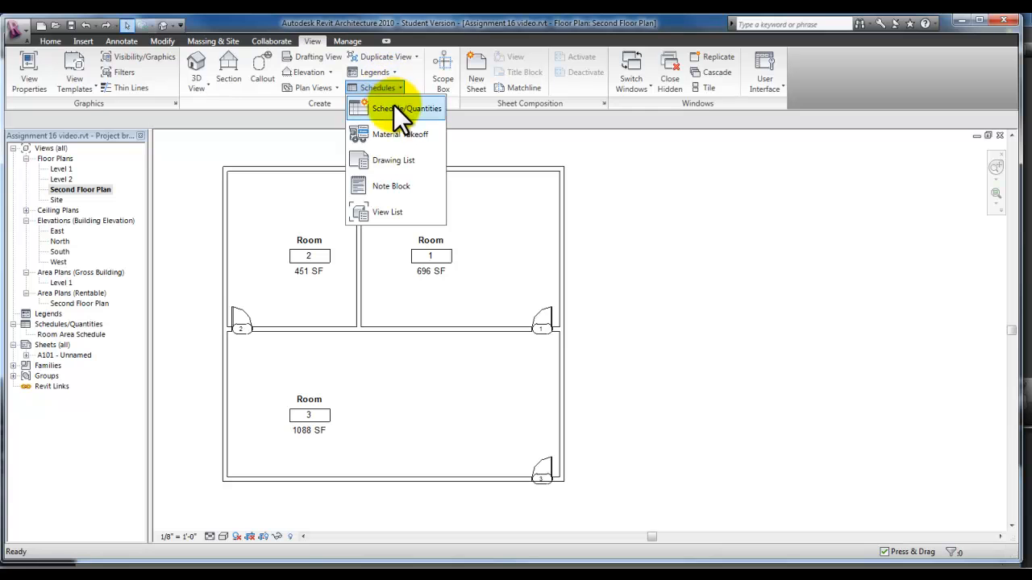
click(393, 105)
drag(668, 199, 640, 252)
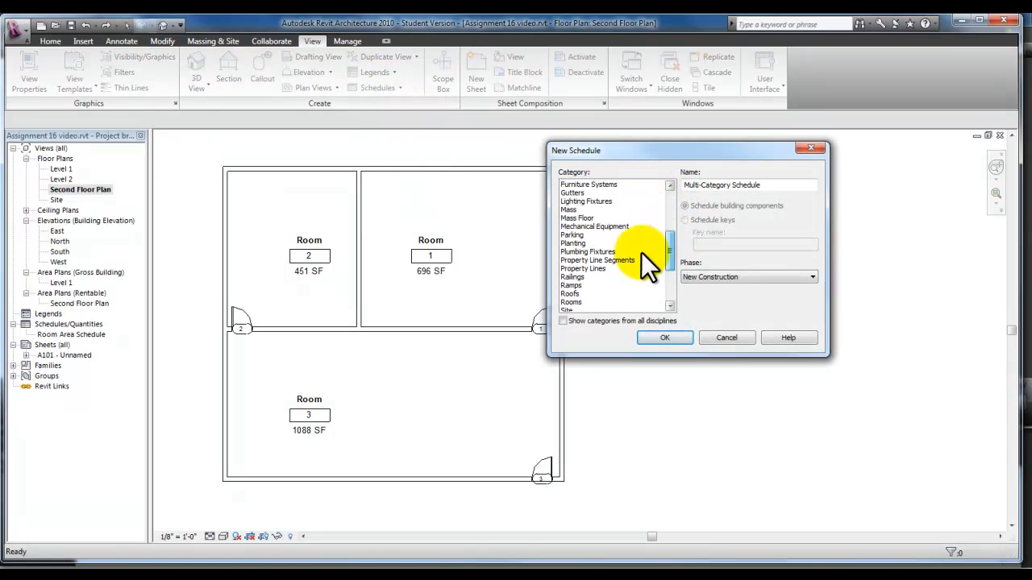
click(570, 301)
text(Cost Estimate per Sq. Ft.)
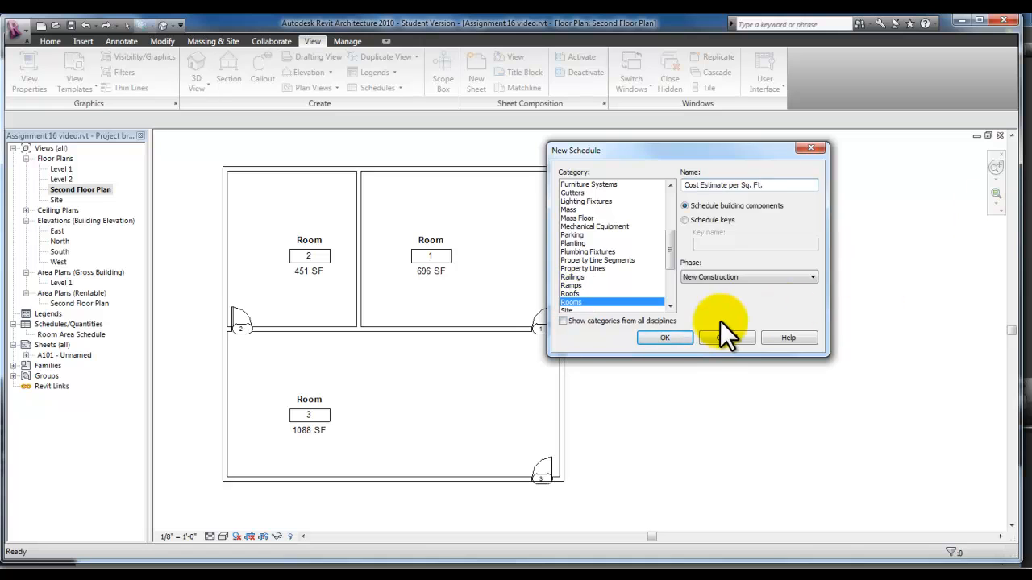
click(687, 337)
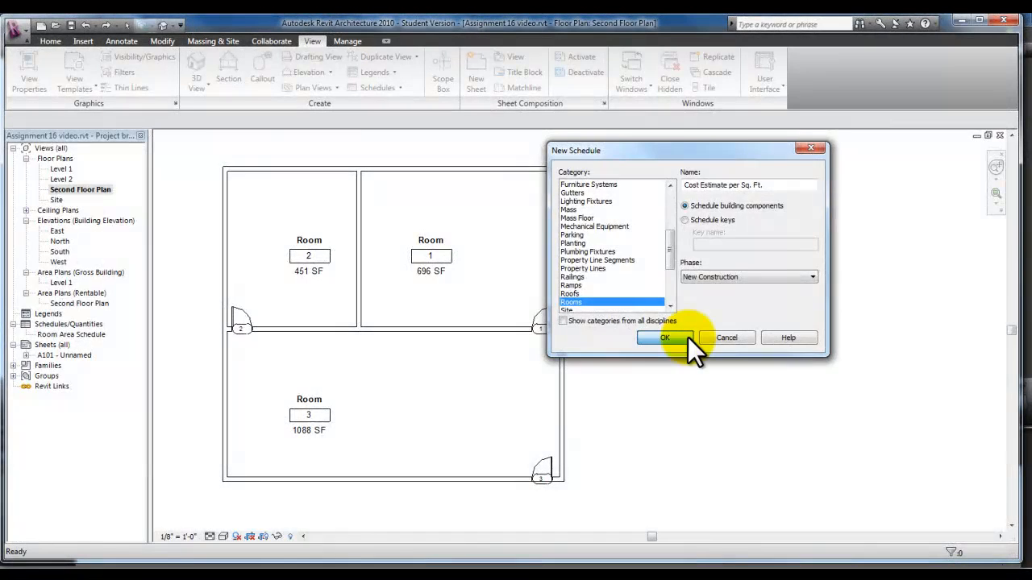
click(664, 337)
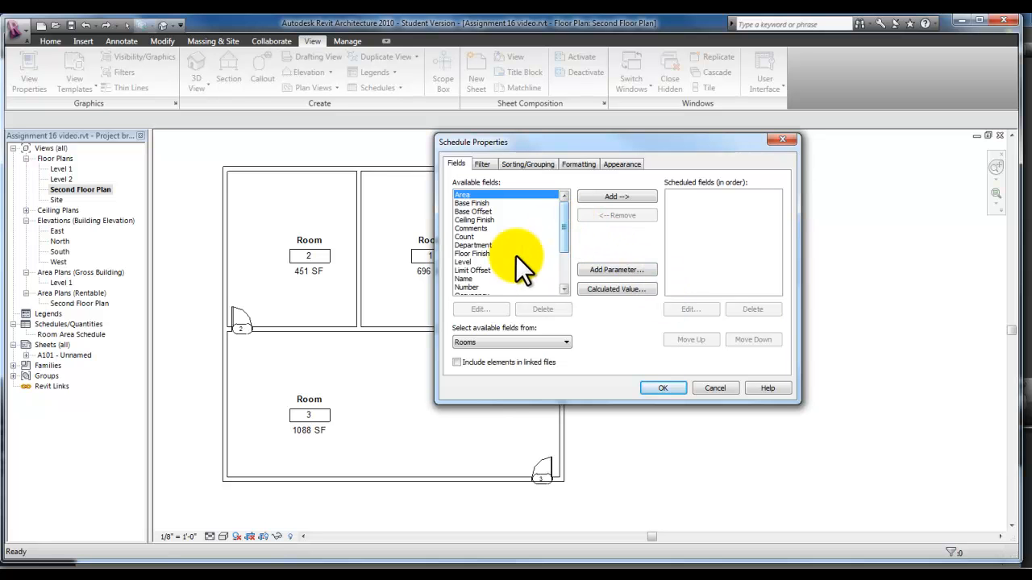
- Add the Name, Number and Area fields to the schedule, in that order
click(460, 276)
click(603, 196)
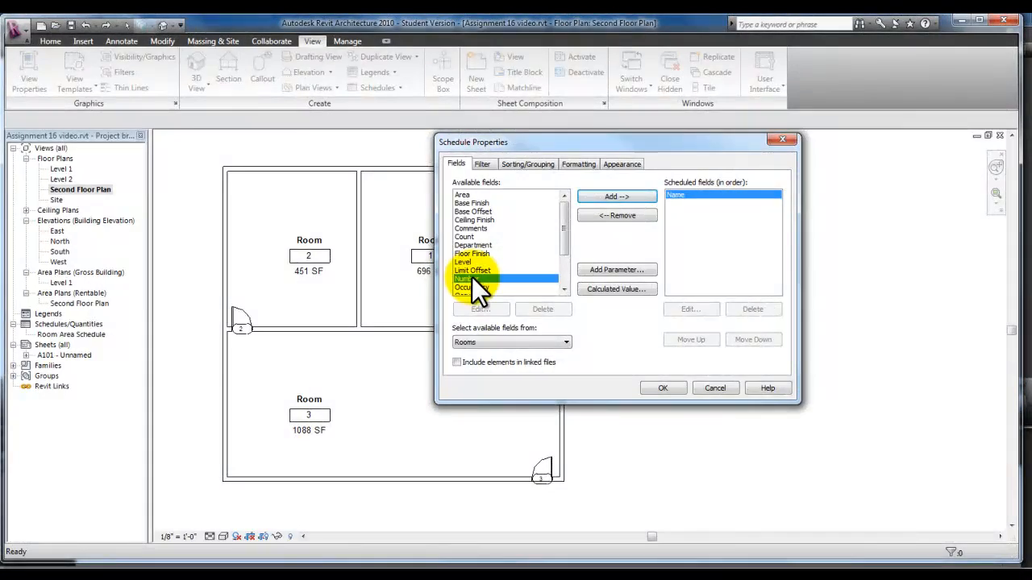
click(628, 195)
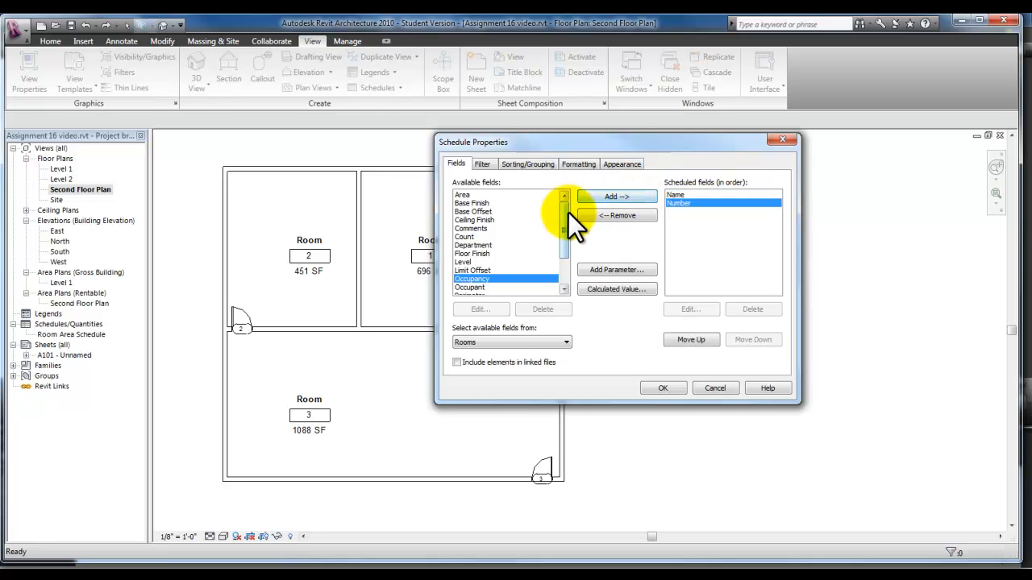
click(465, 195)
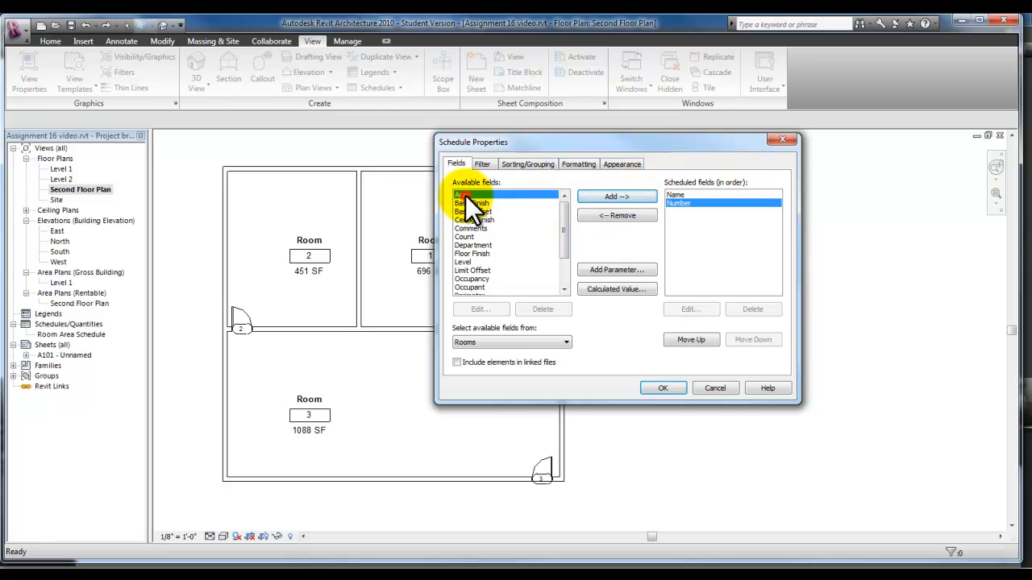
click(600, 196)
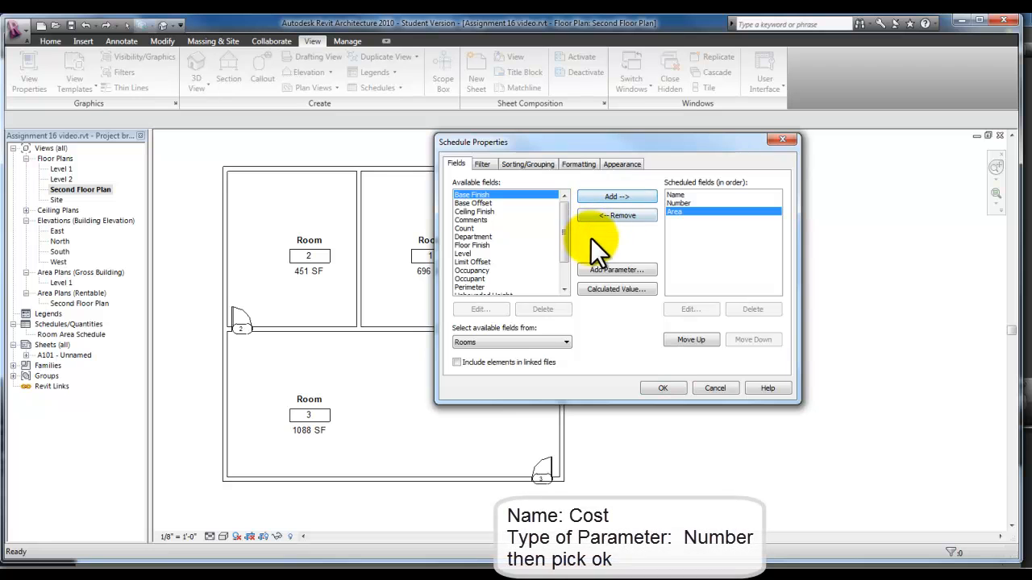
- Add a project parameter named "Cost" with parameter type Number to the schedule fields
click(601, 268)
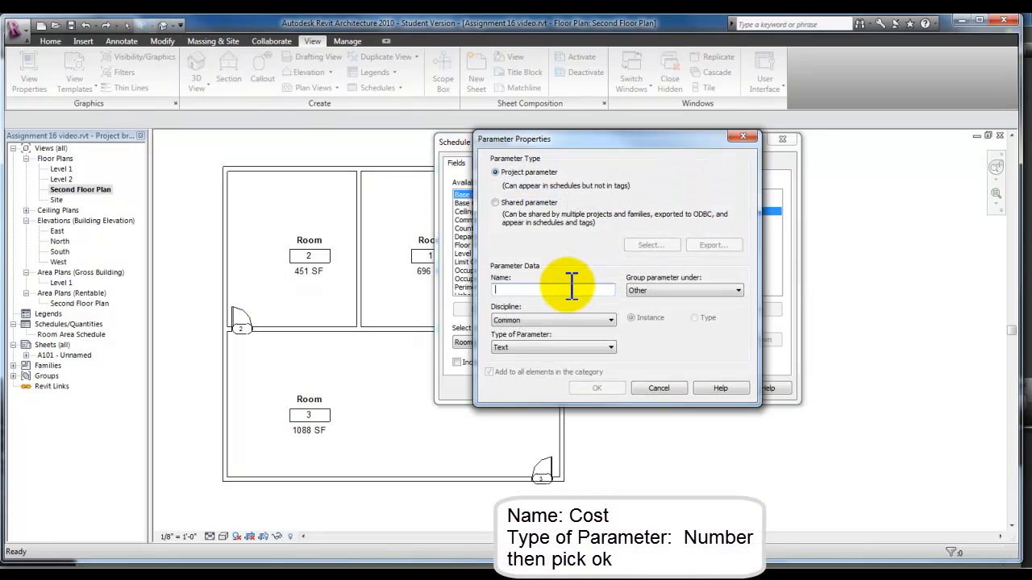
text(Cost)
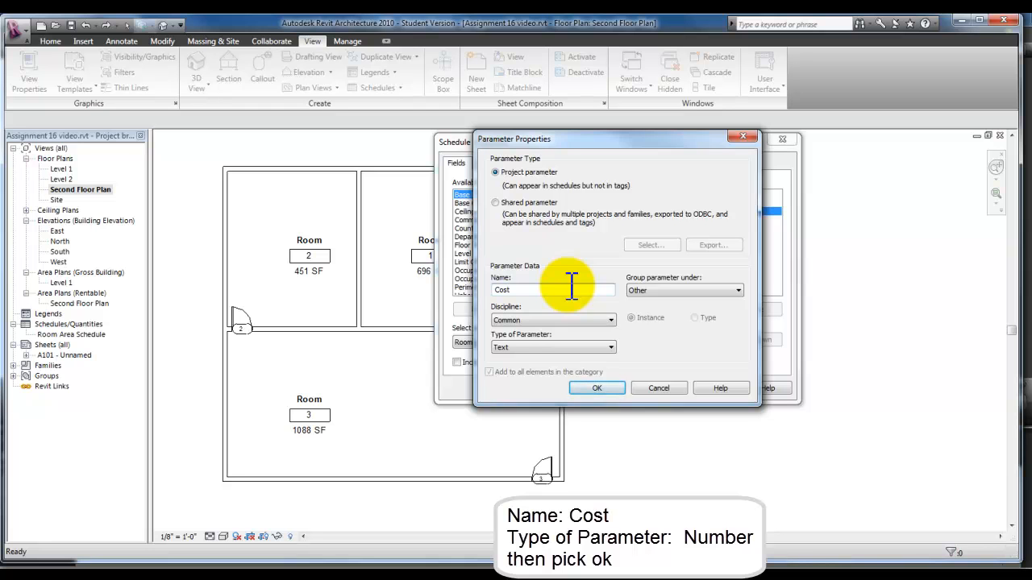
click(610, 347)
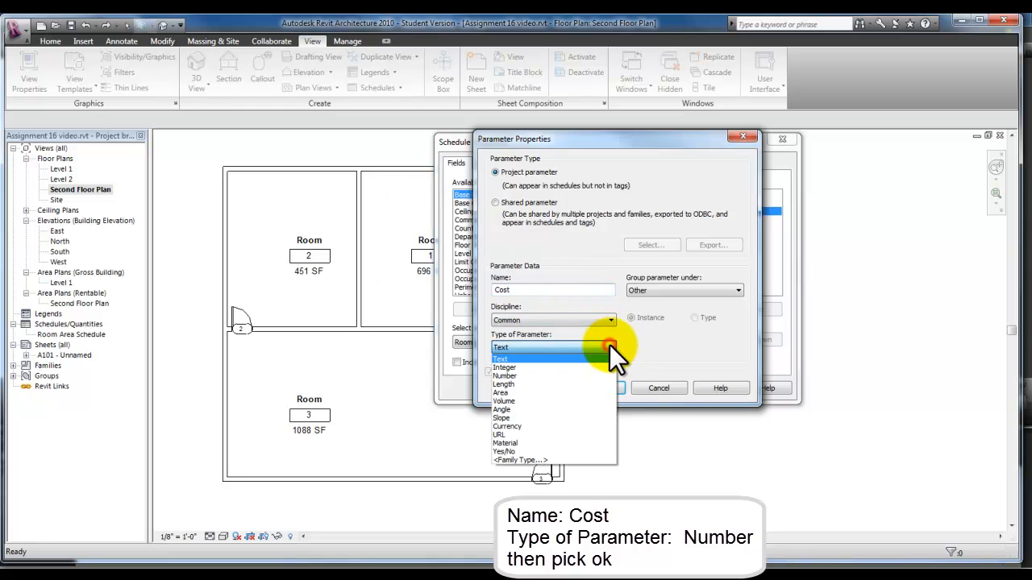
click(584, 372)
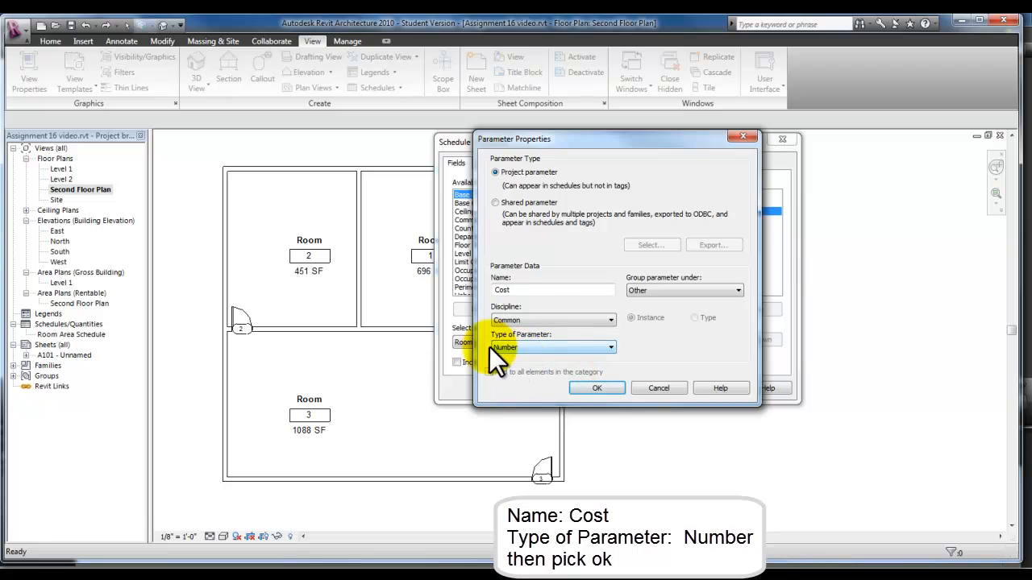
click(601, 386)
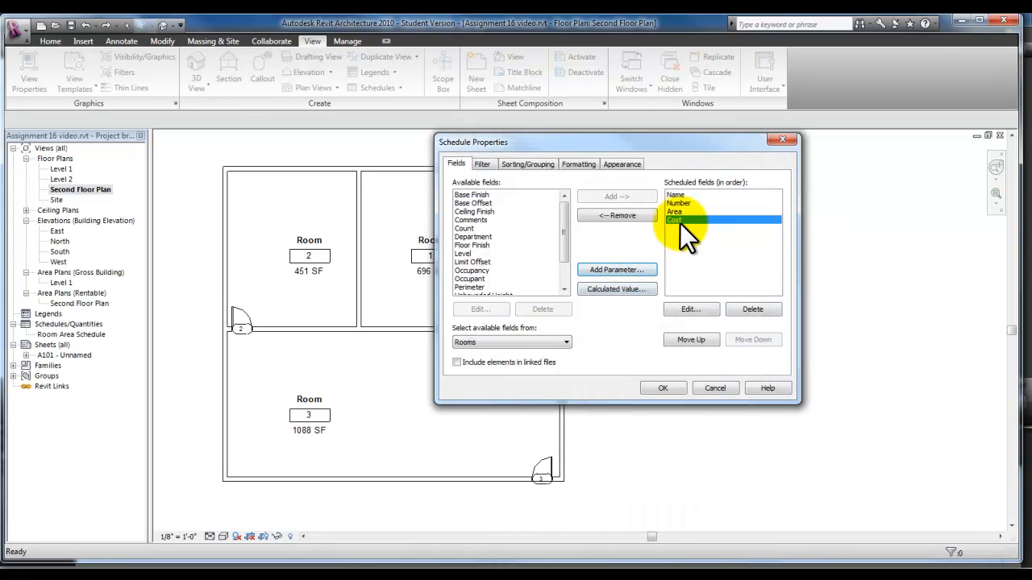
- Add a calculated value named "Cost per Sq. Ft." of type Area with the formula Area * Cost
click(628, 288)
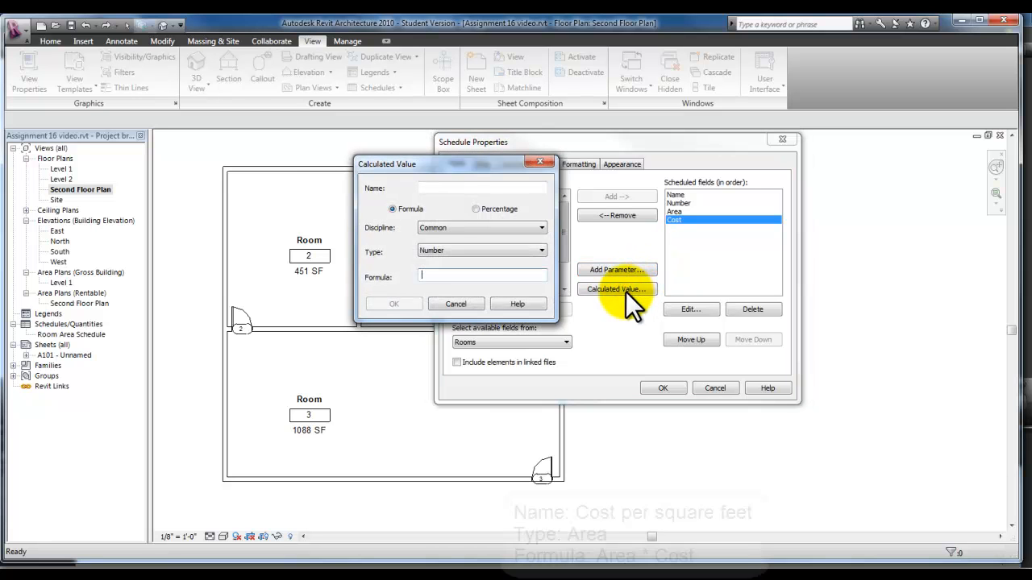
click(446, 188)
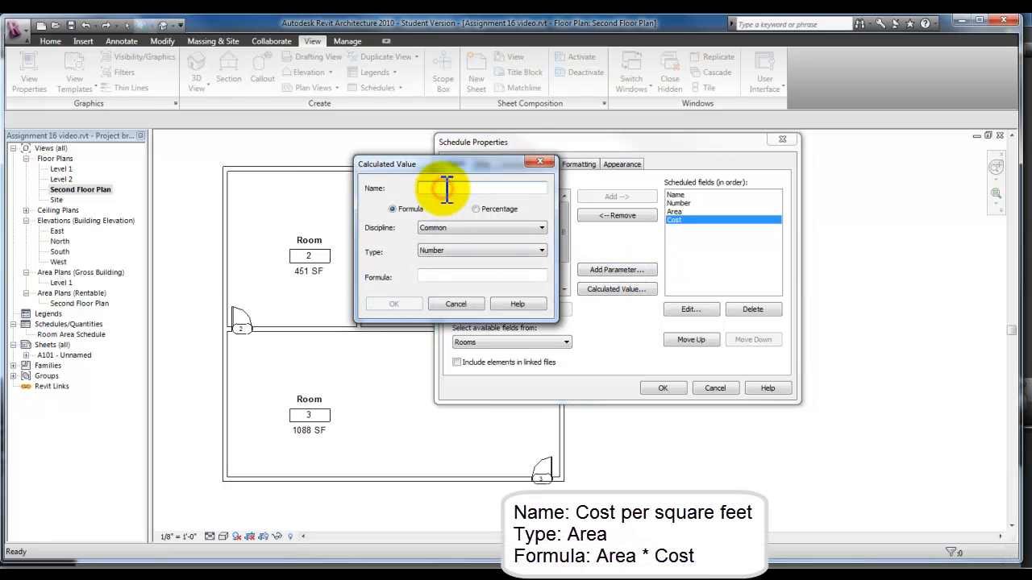
text(Cost pe)
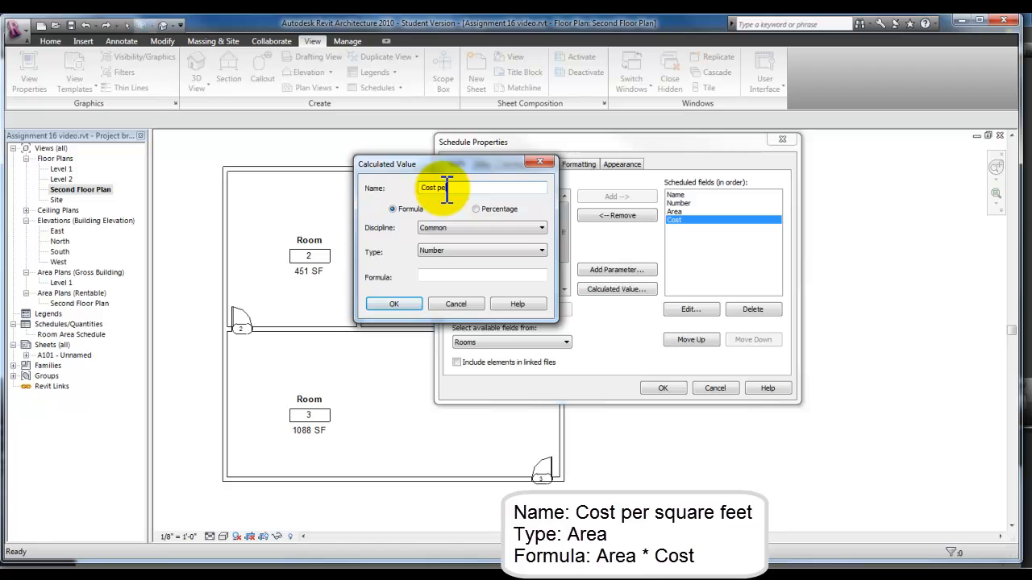
text(r Sq. Ft.)
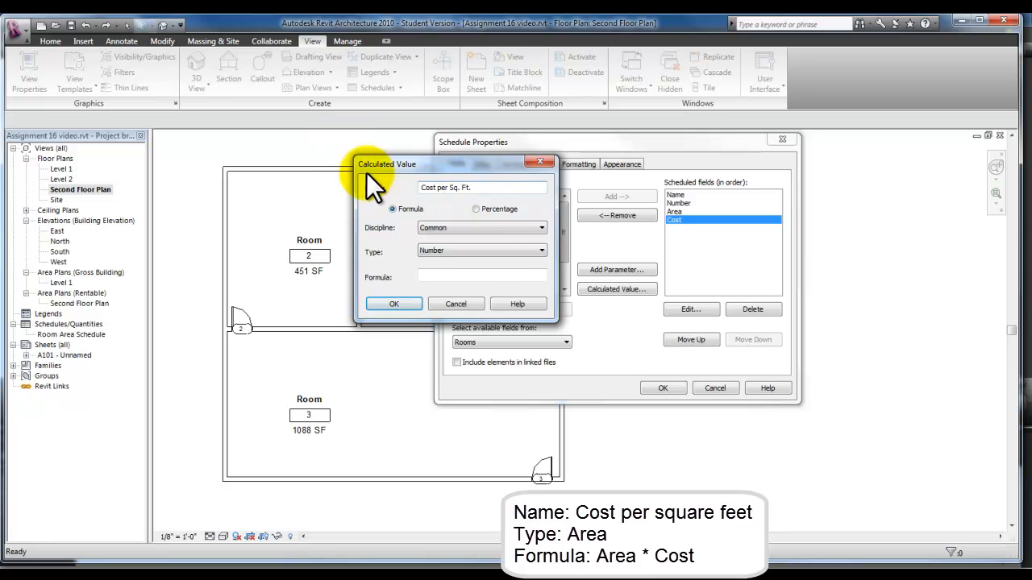
click(544, 246)
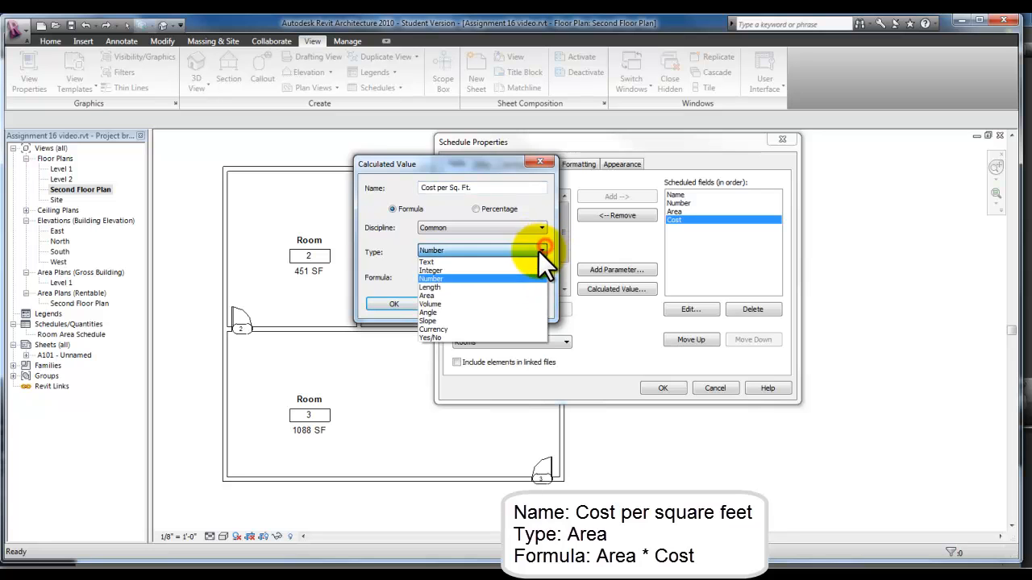
click(470, 295)
click(456, 277)
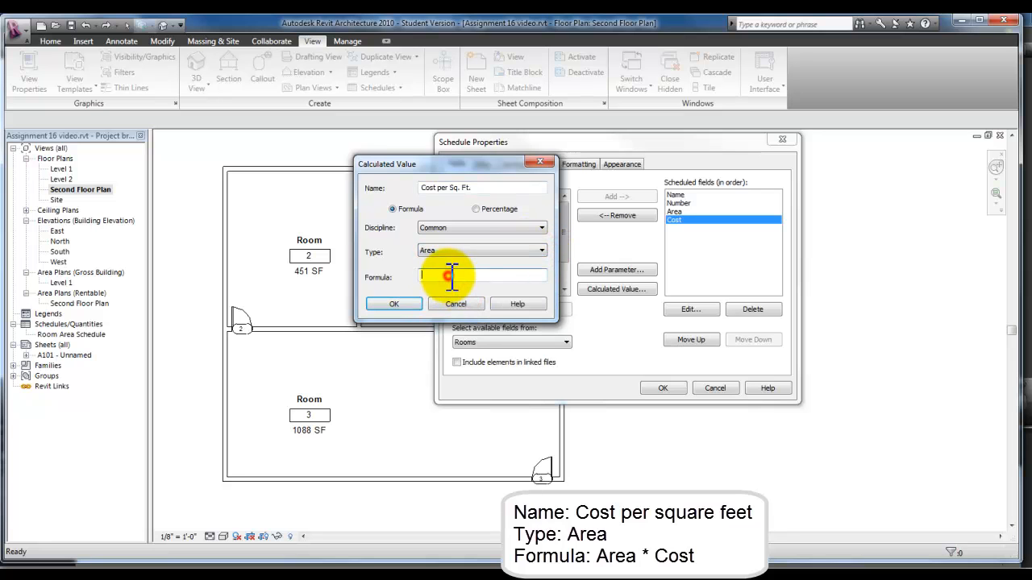
text(Area * Cost)
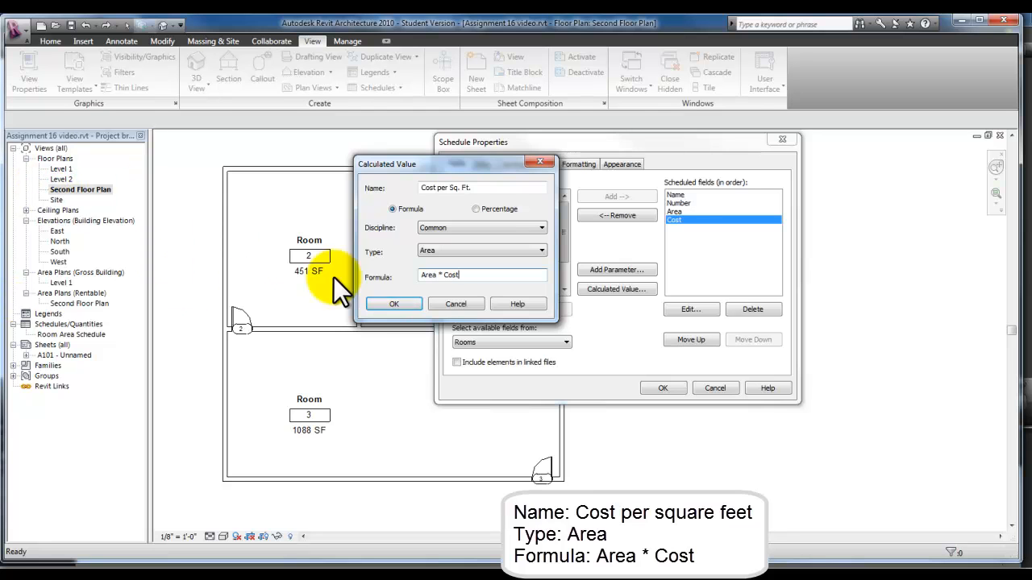
click(393, 304)
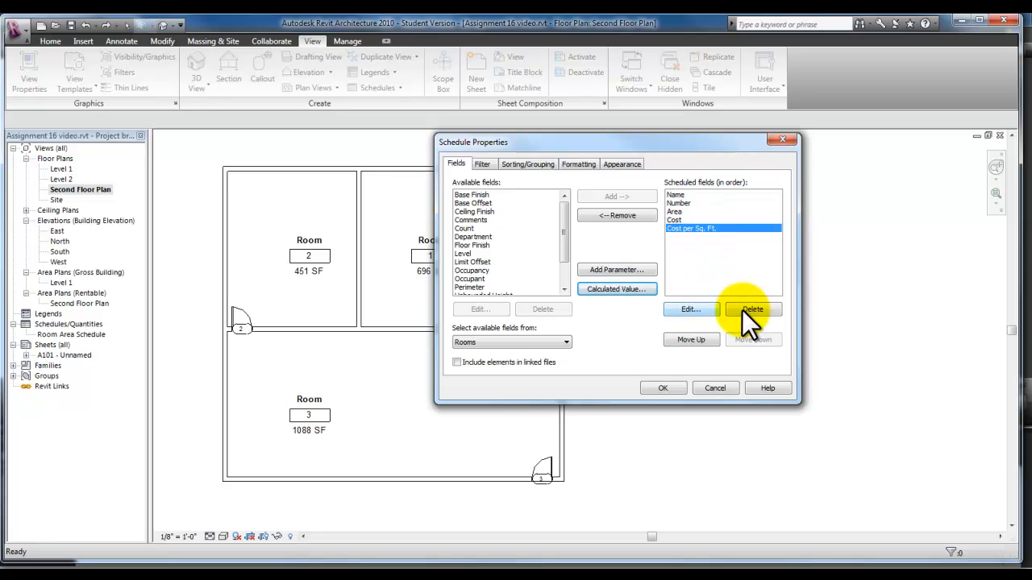
- Turn on grand totals for the schedule, and right-align the Cost per Sq. Ft. field with its totals calculated
click(506, 164)
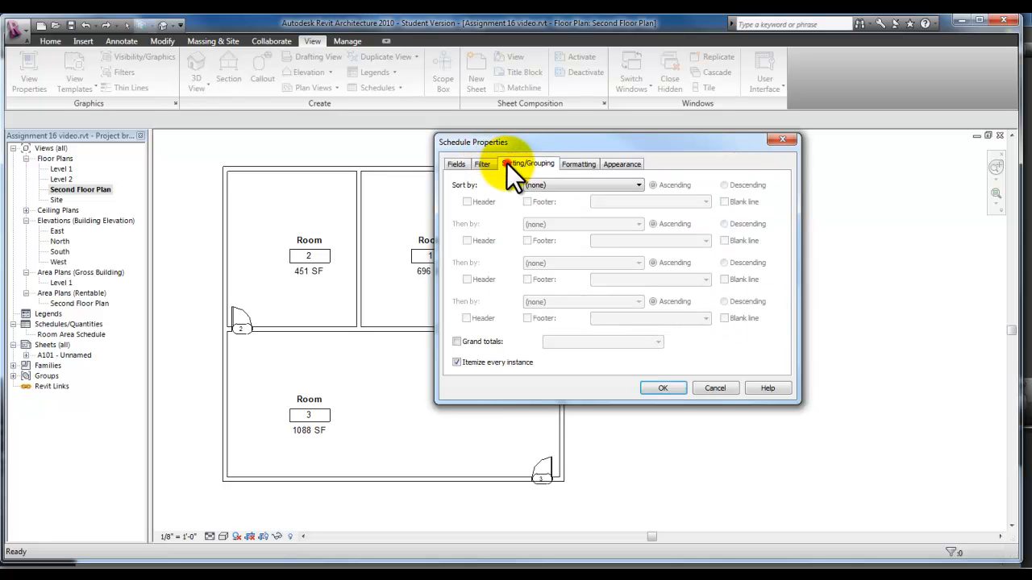
click(456, 342)
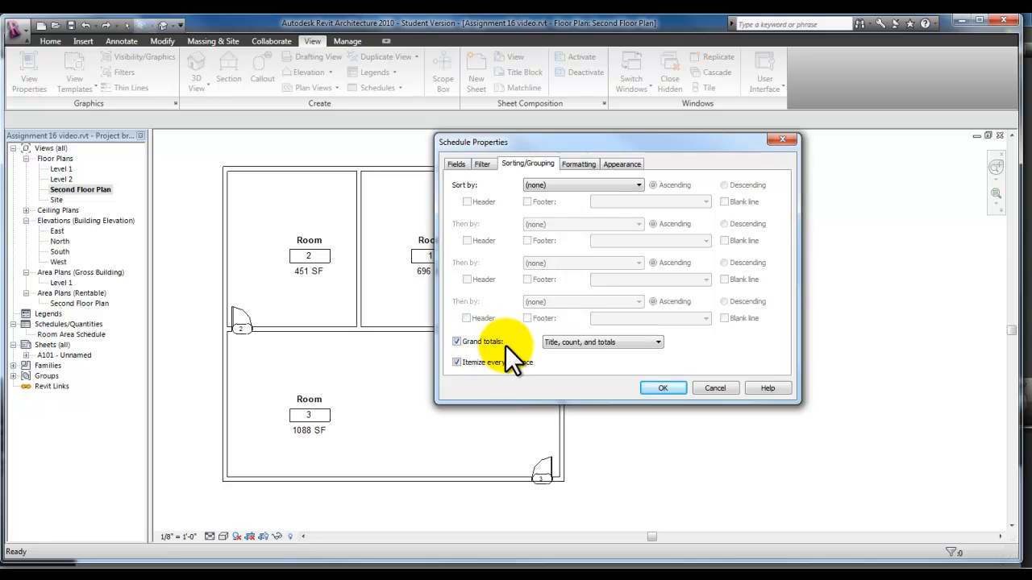
click(590, 164)
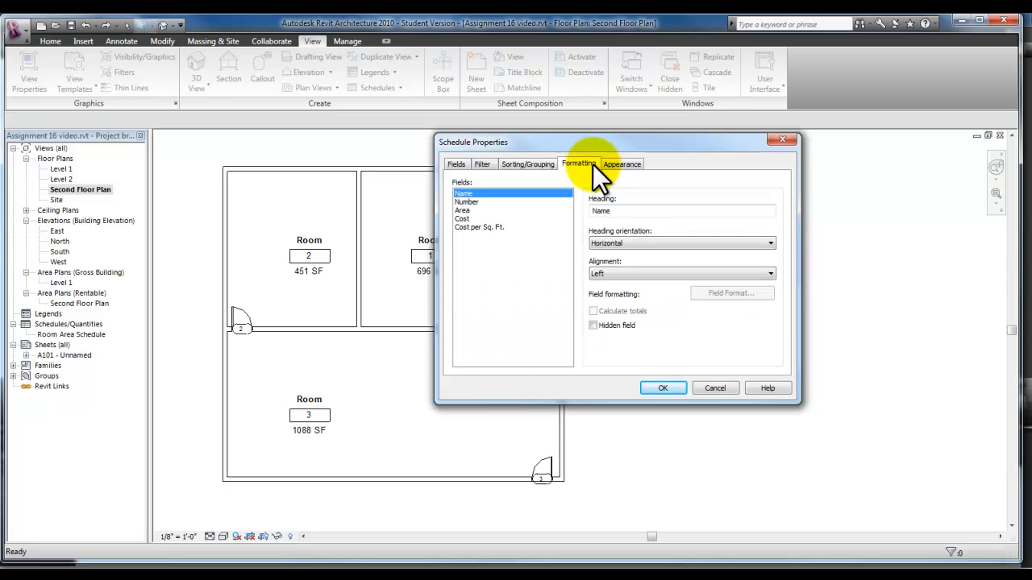
click(473, 227)
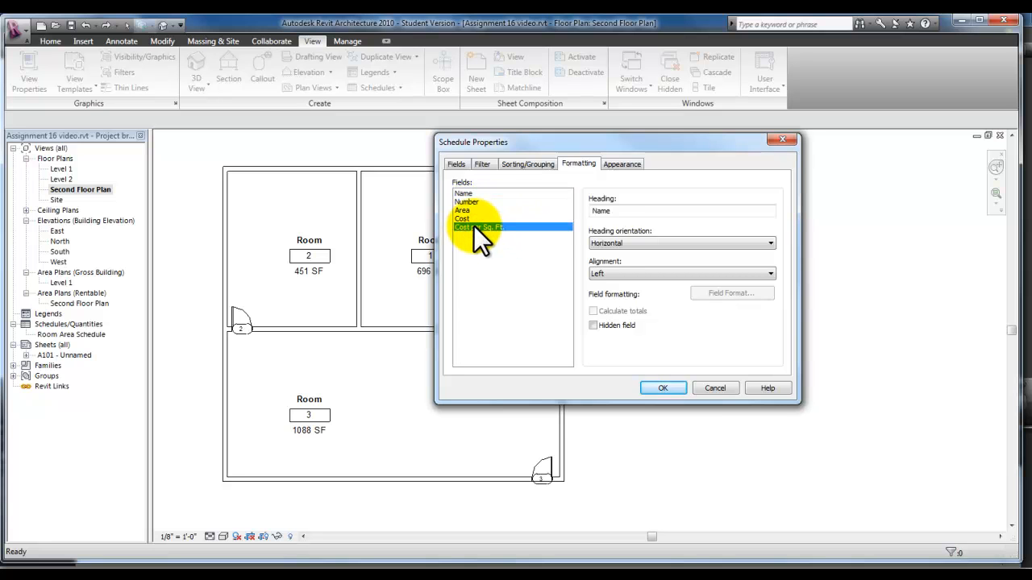
click(769, 273)
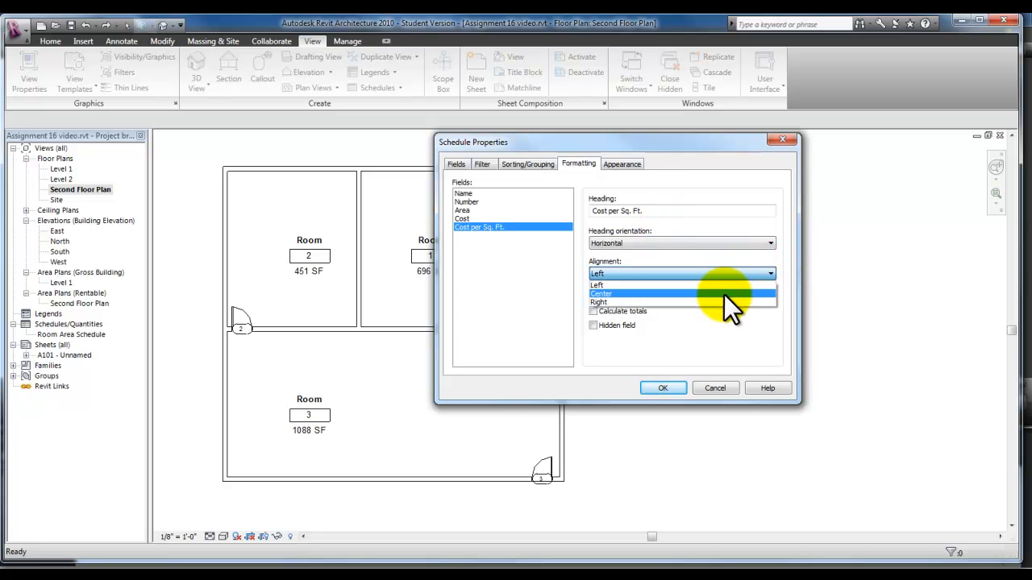
click(719, 302)
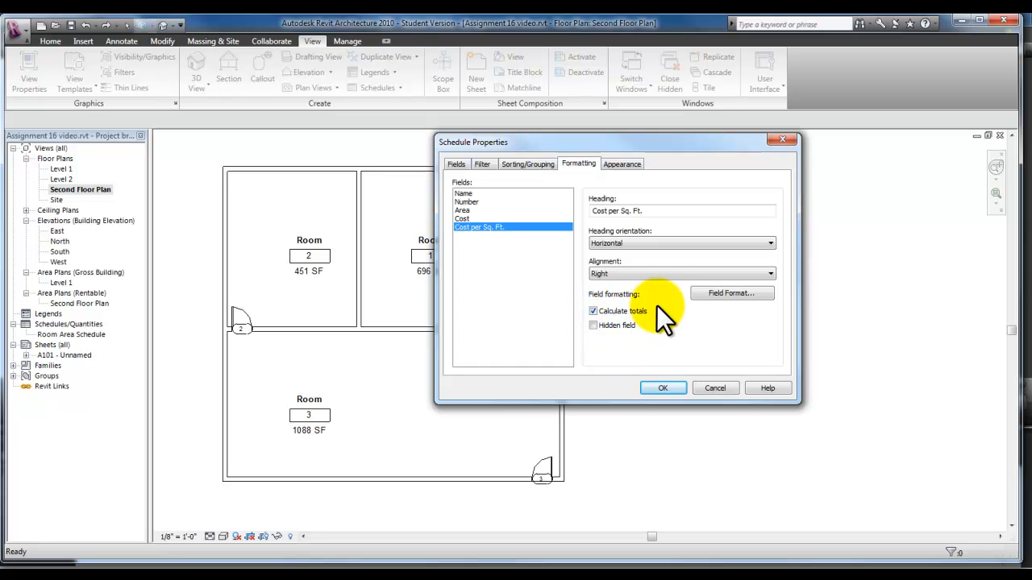
- Override the project settings for the Cost per Sq. Ft. field format with unit symbol None, and generate the schedule
click(741, 293)
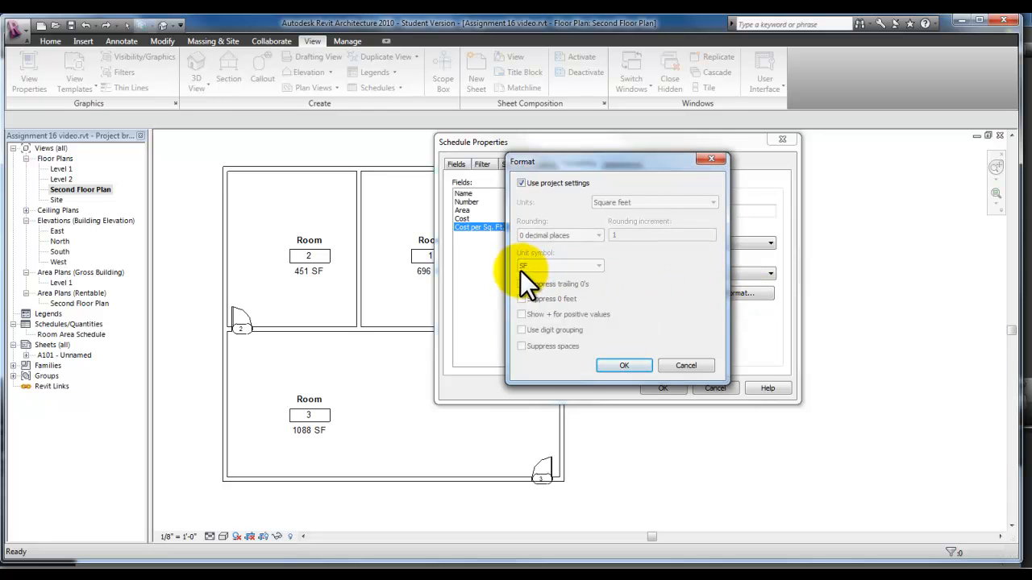
click(522, 183)
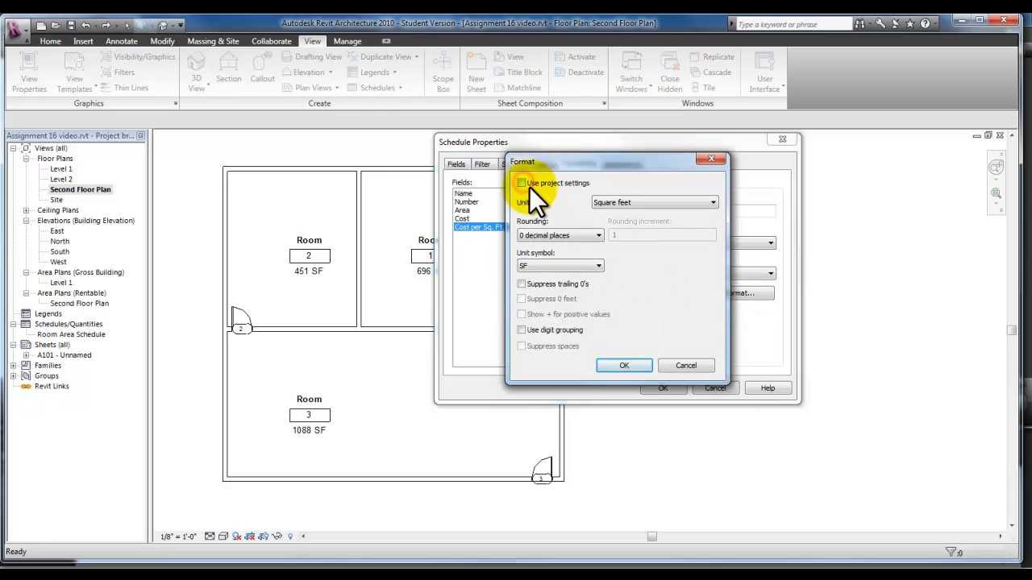
click(598, 264)
click(584, 276)
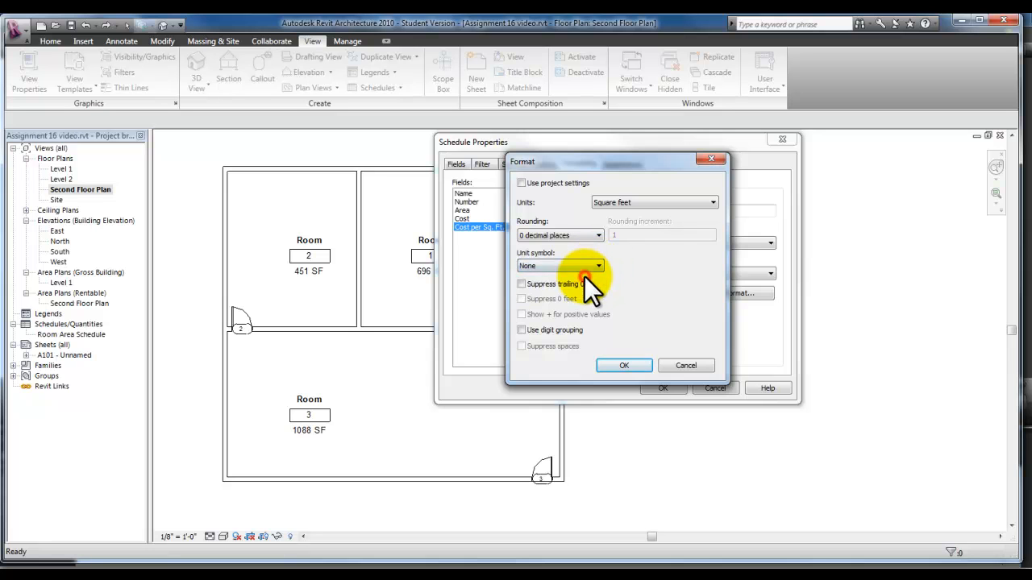
click(622, 364)
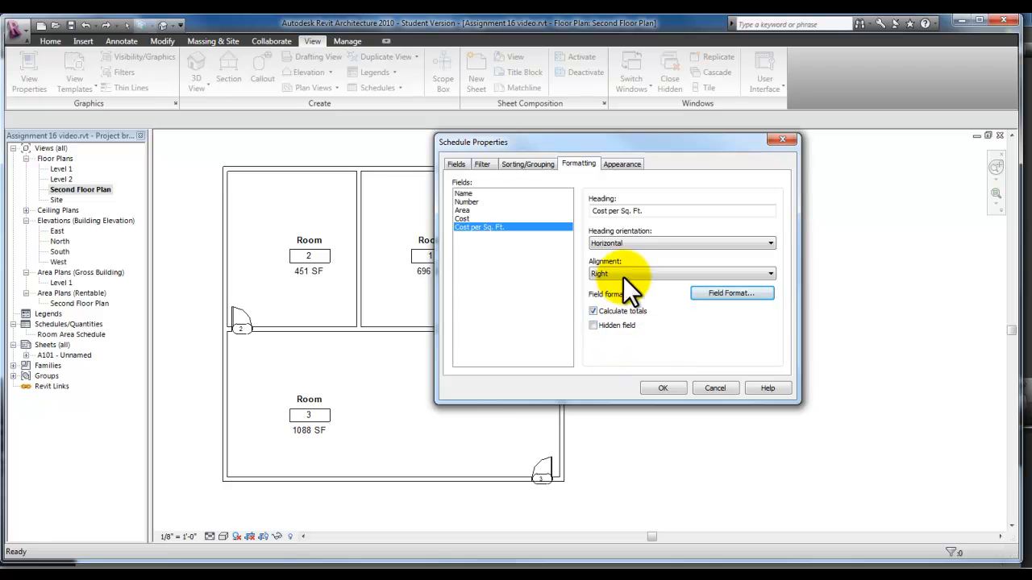
click(623, 164)
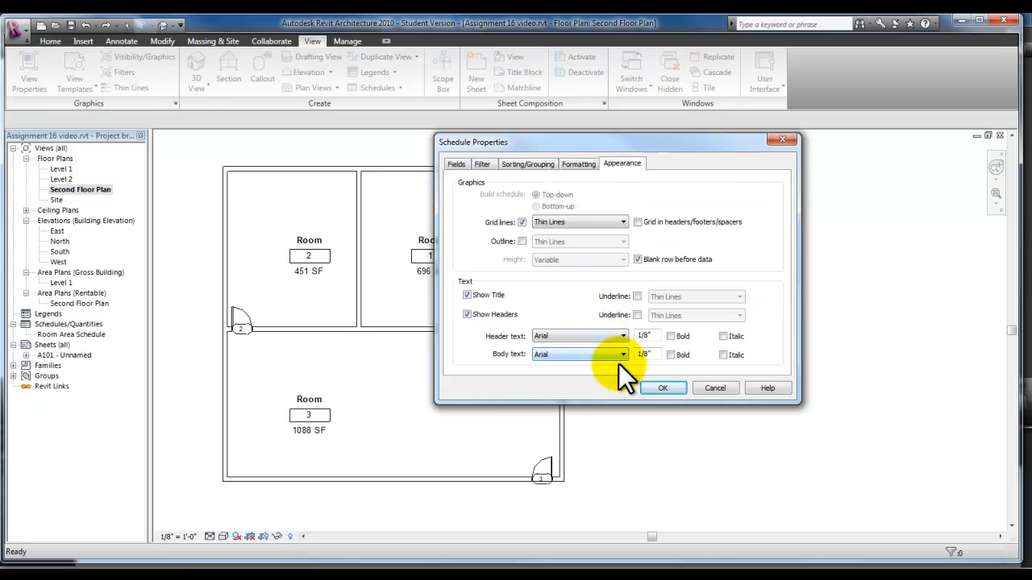
click(671, 385)
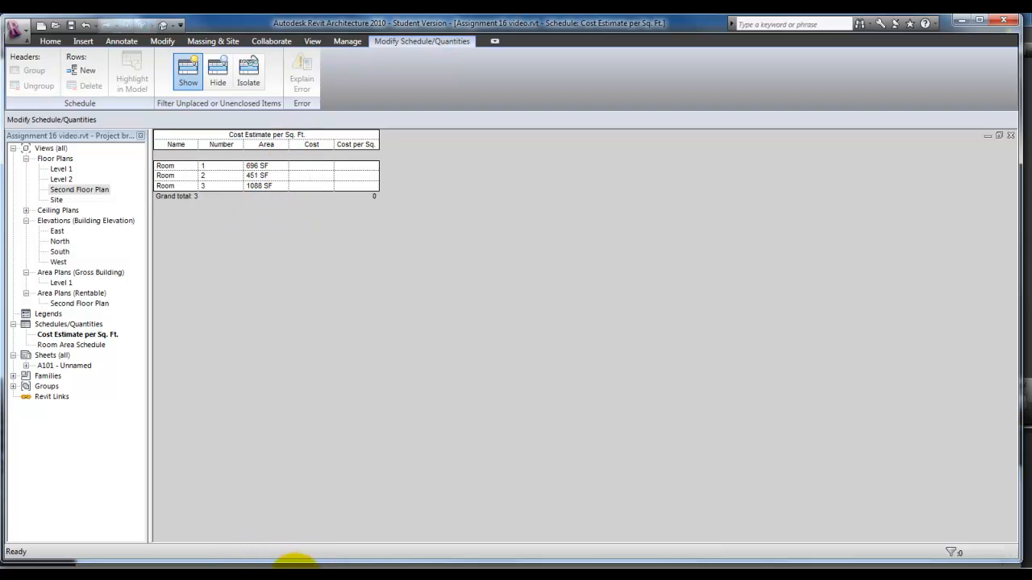
- Switch to Windows Photo Viewer and examine the base cost per square foot table for a 2400 square foot brick veneer house
click(300, 562)
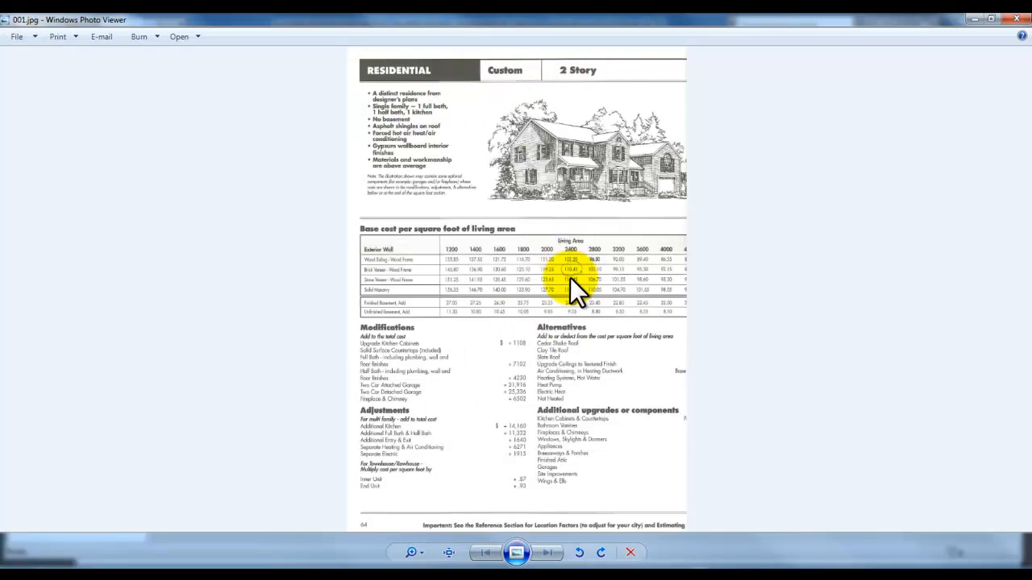
scroll(571, 277, up, 1)
scroll(571, 277, up, 1)
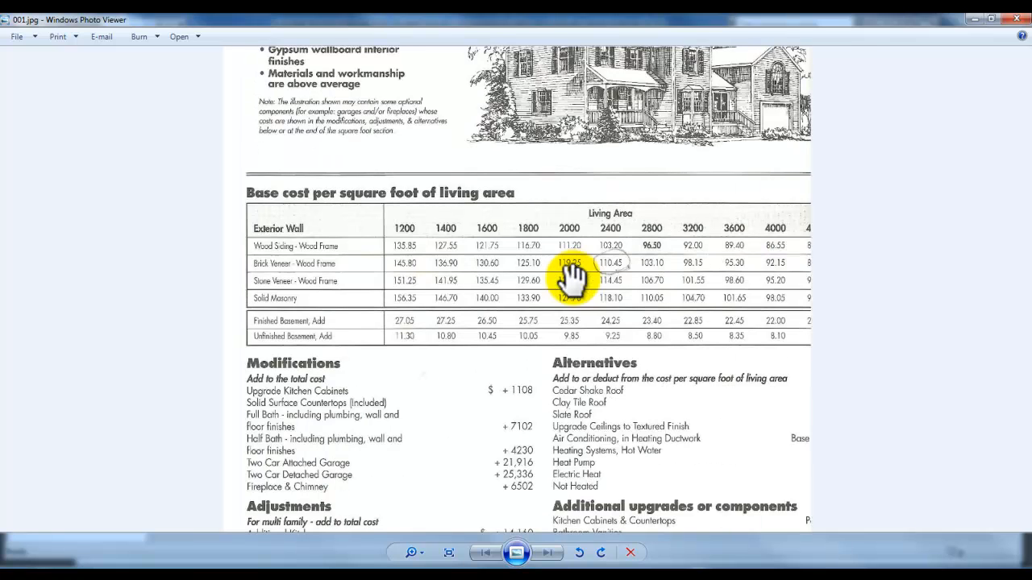
scroll(576, 277, up, 1)
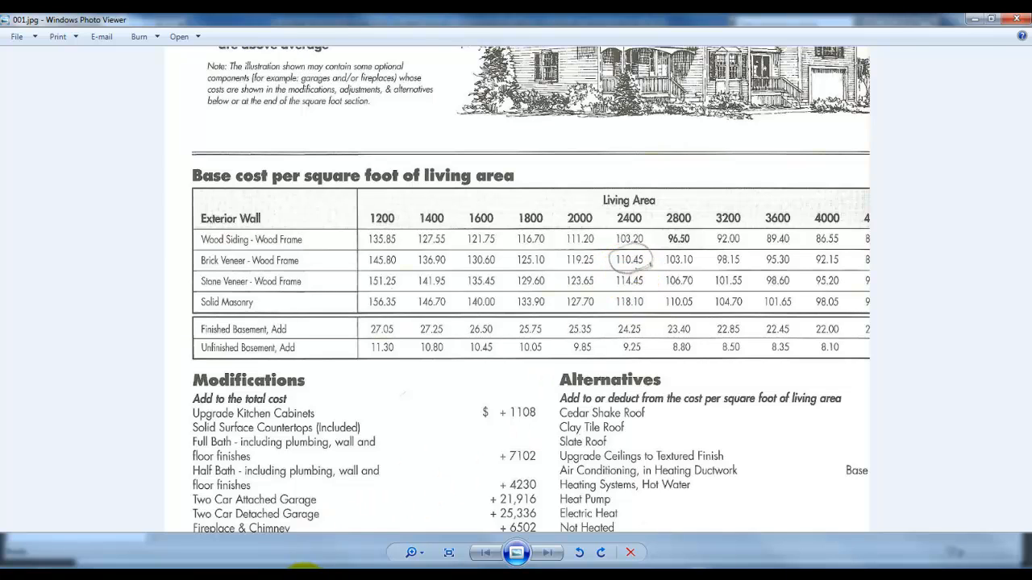
click(975, 18)
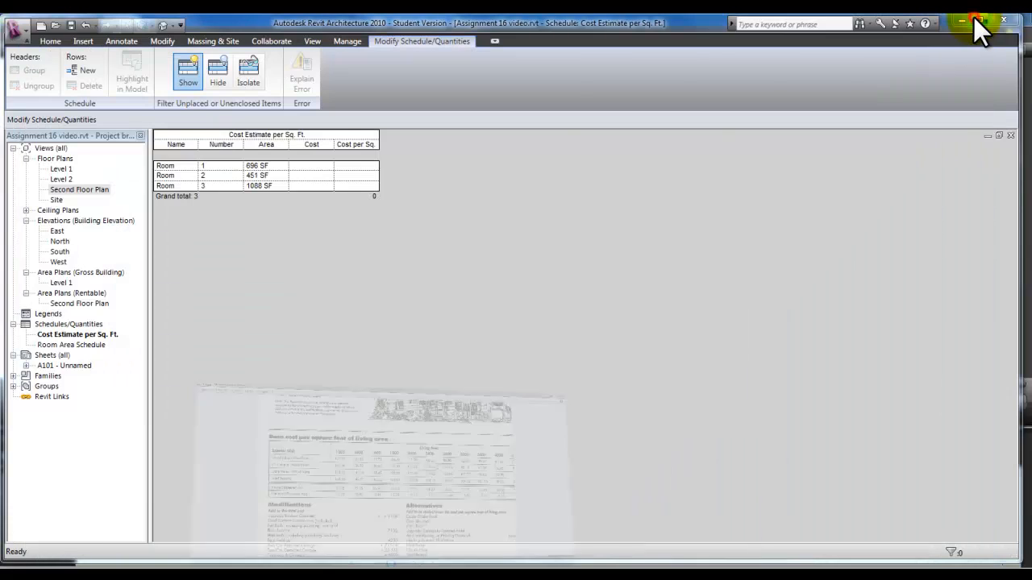
- Enter a cost of 110.45 for rooms 1, 2 and 3 in the Cost Estimate per Sq. Ft. schedule
click(306, 164)
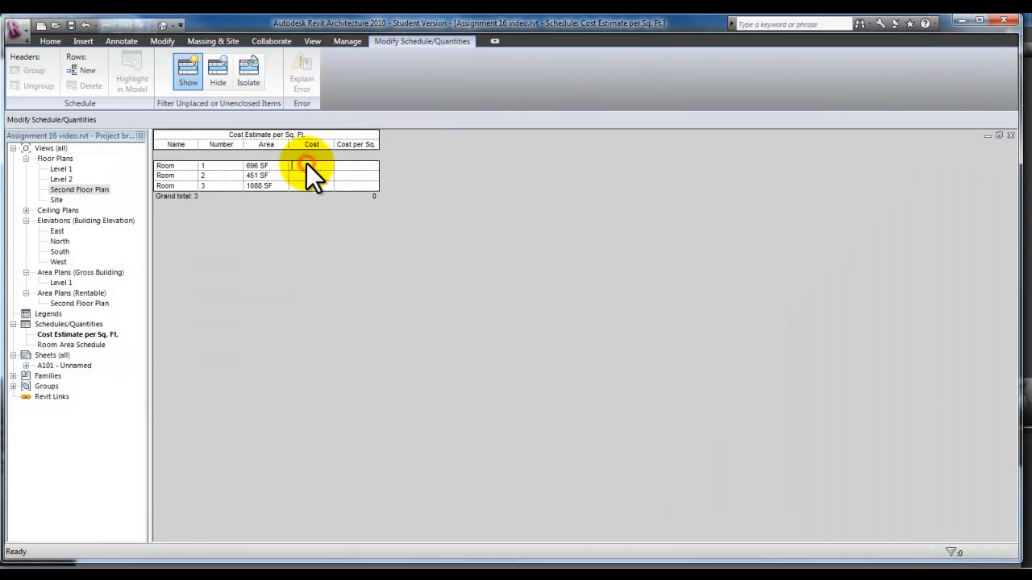
text(11)
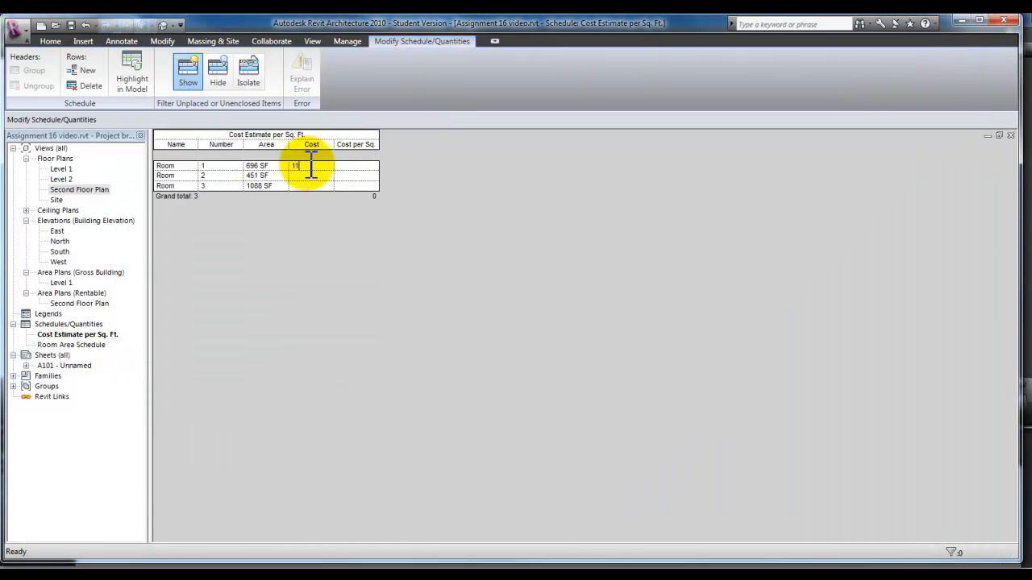
text(0.45)
key(Return)
click(326, 176)
text(110)
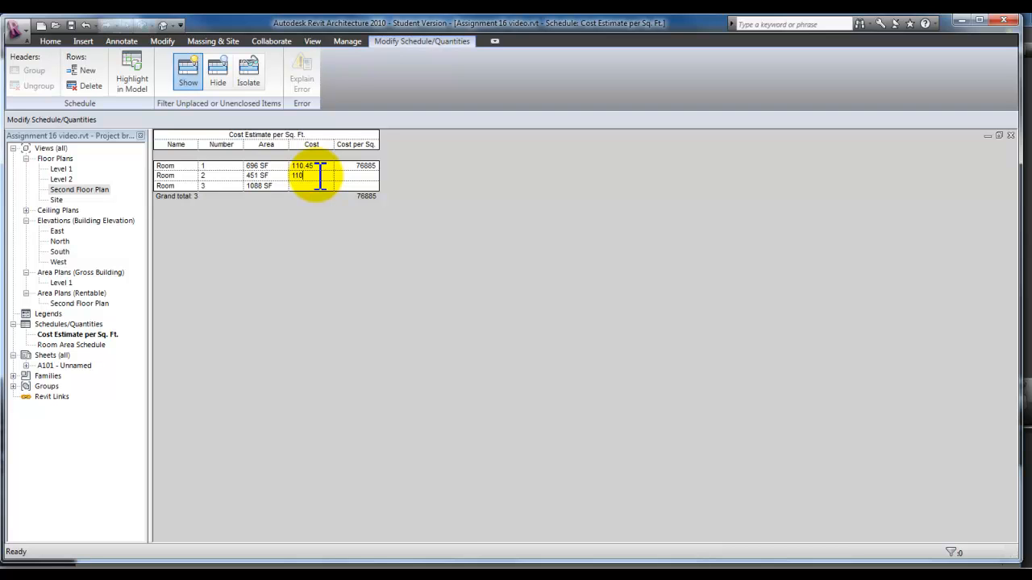
text(.454)
click(307, 186)
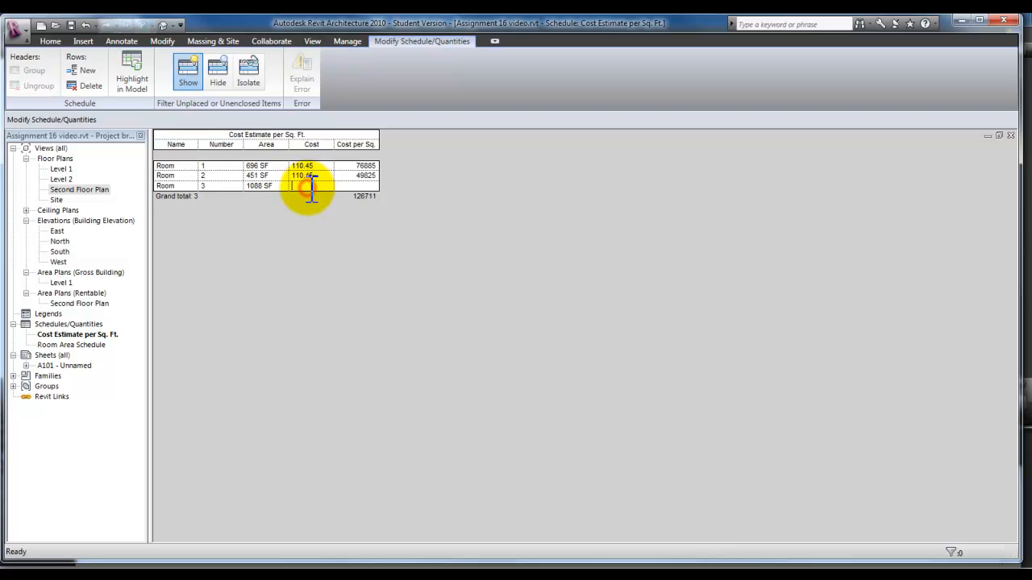
text(110.45)
click(320, 186)
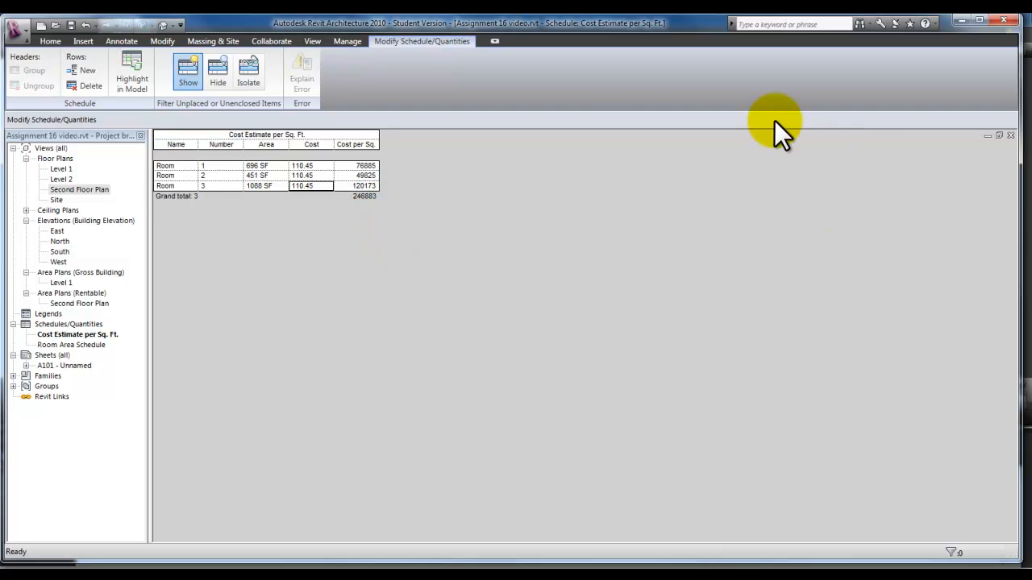
- Place the Cost Estimate per Sq. Ft. schedule on sheet A101, aligned beside the room area schedule
double_click(61, 366)
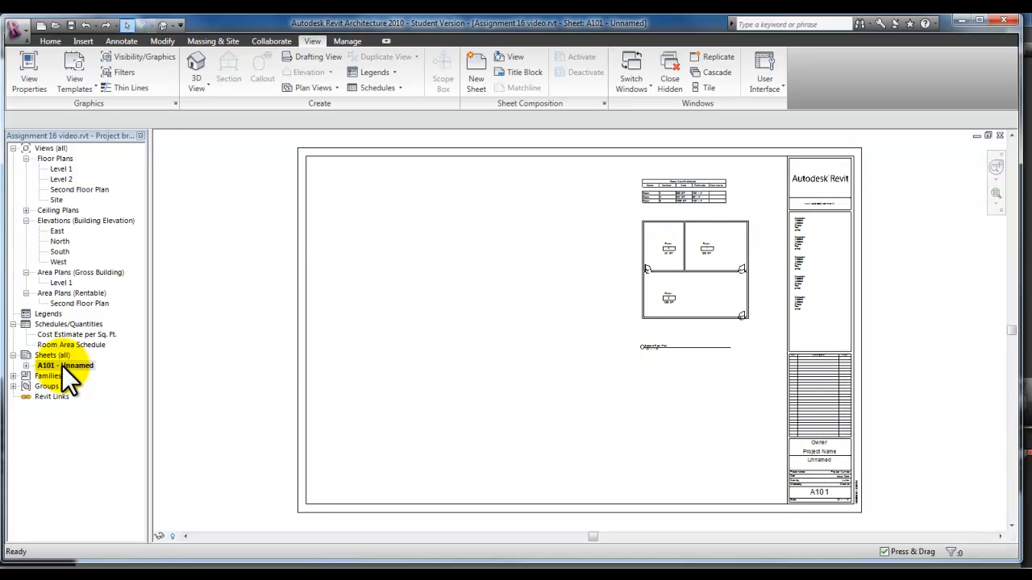
click(76, 334)
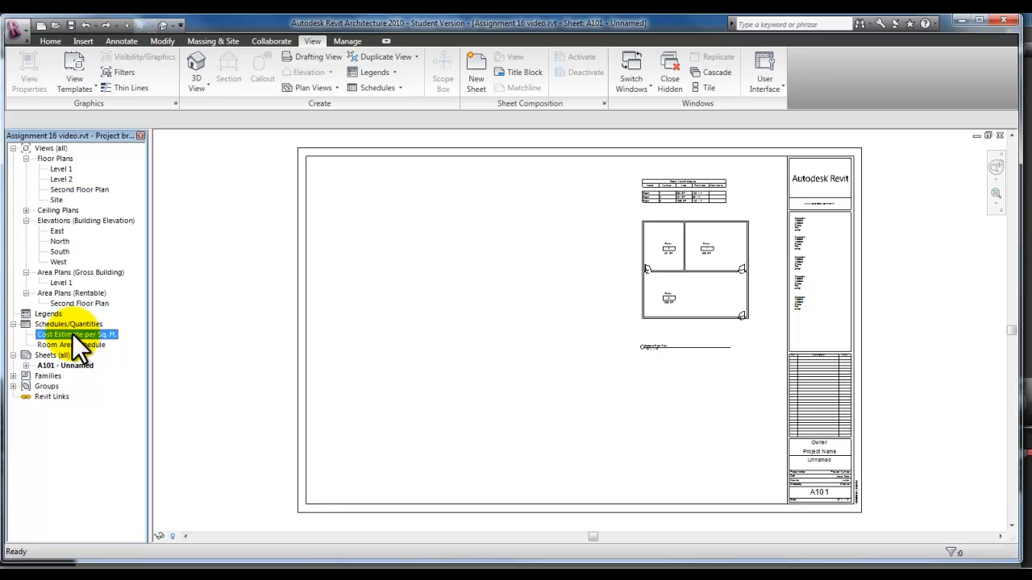
drag(72, 333, 427, 286)
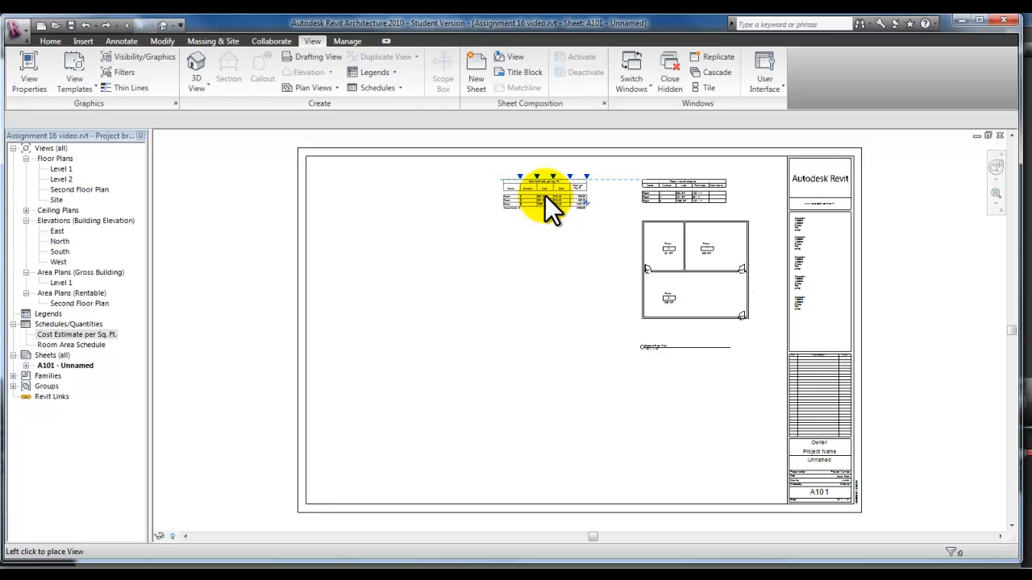
click(545, 195)
click(511, 268)
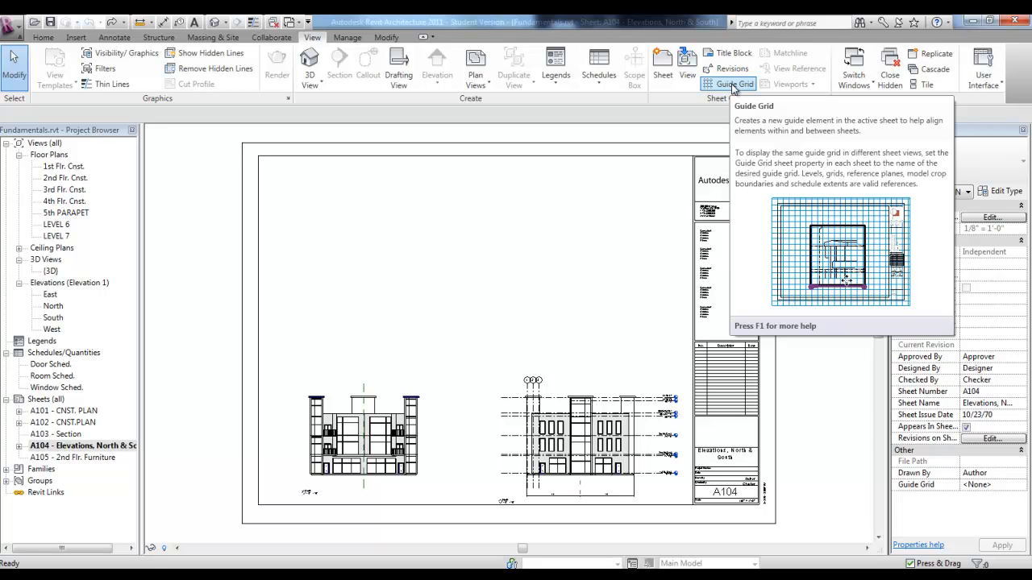
- Add a guide grid to sheet A104 and resize its extents to fit the drawing area inside the title block border
click(733, 85)
click(514, 314)
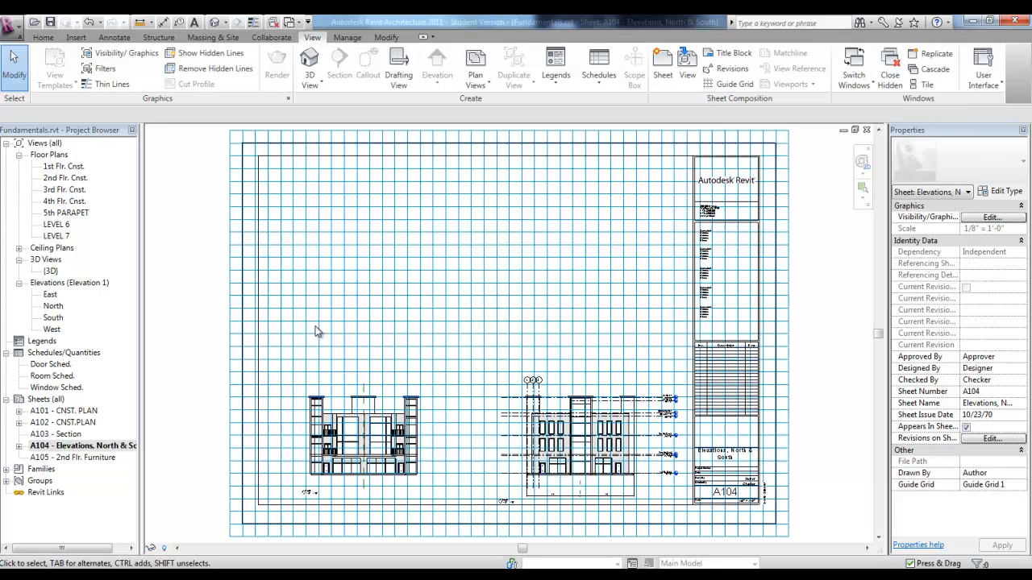
drag(230, 345, 345, 304)
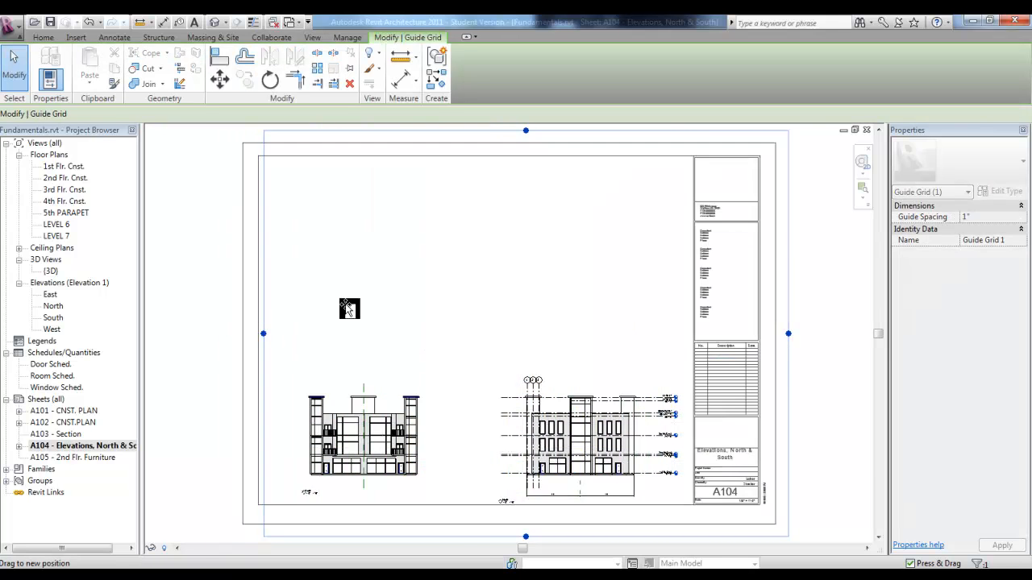
drag(345, 303, 345, 304)
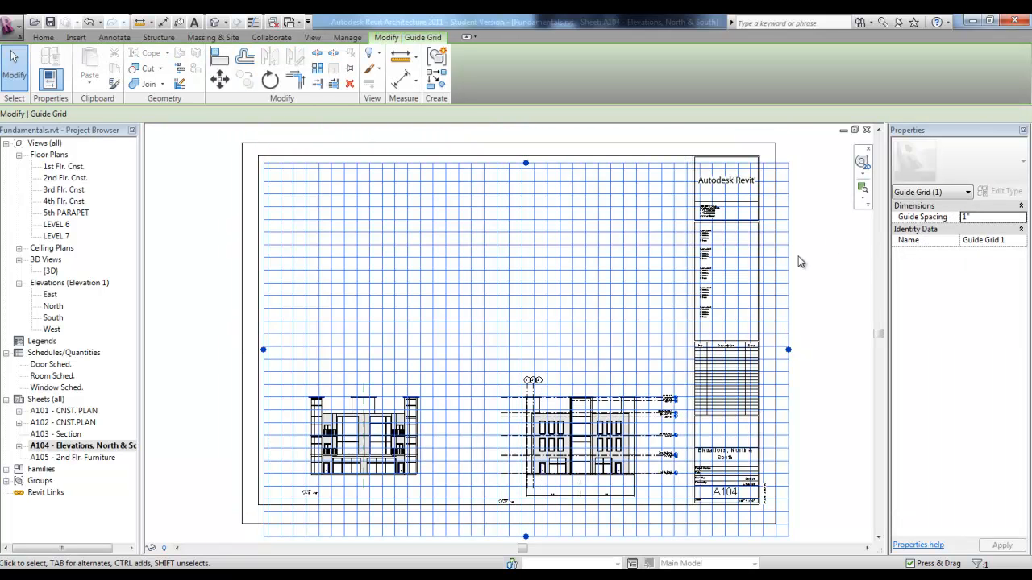
drag(788, 350, 687, 350)
drag(476, 536, 475, 500)
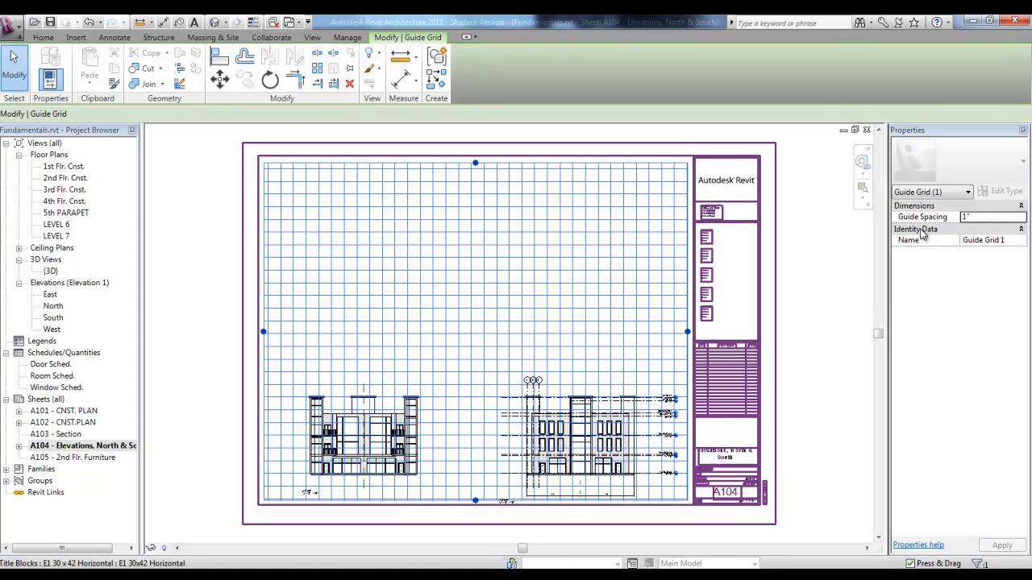
- Set the guide spacing of the guide grid on sheet A104 to 2"
click(969, 217)
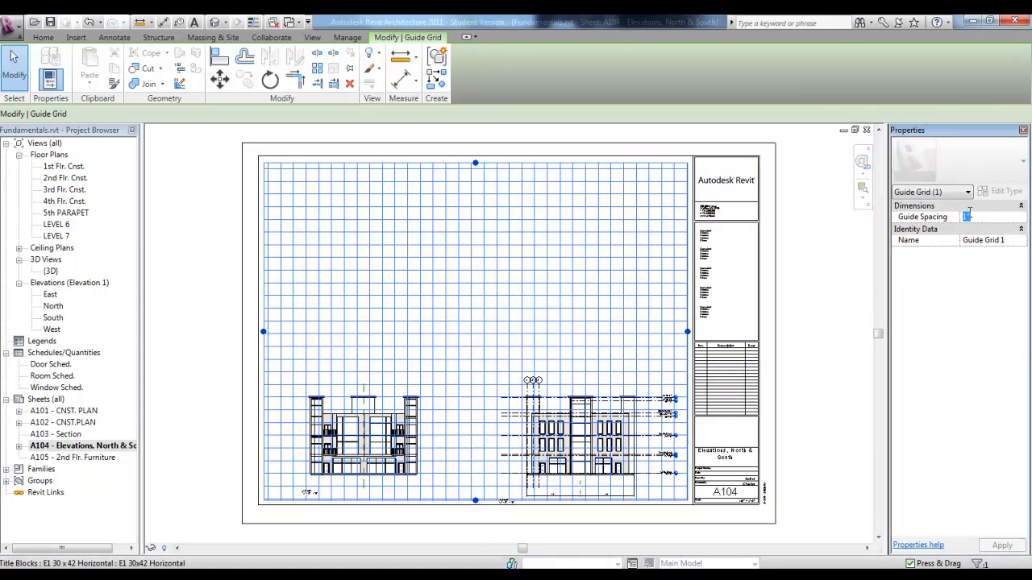
text(2")
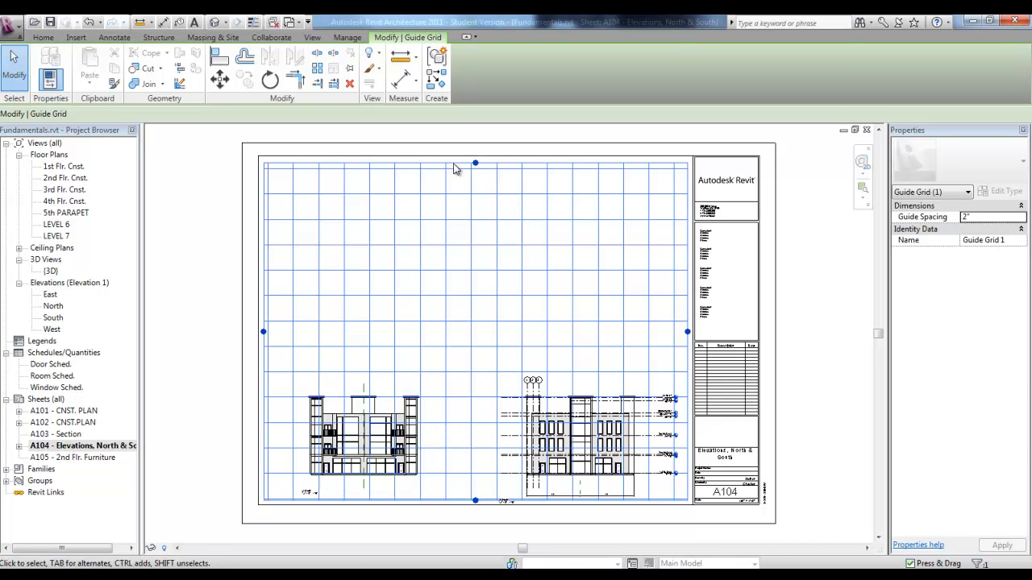
click(203, 306)
- Open sheet A103 - Section and assign Guide Grid 1 as its guide grid
double_click(56, 433)
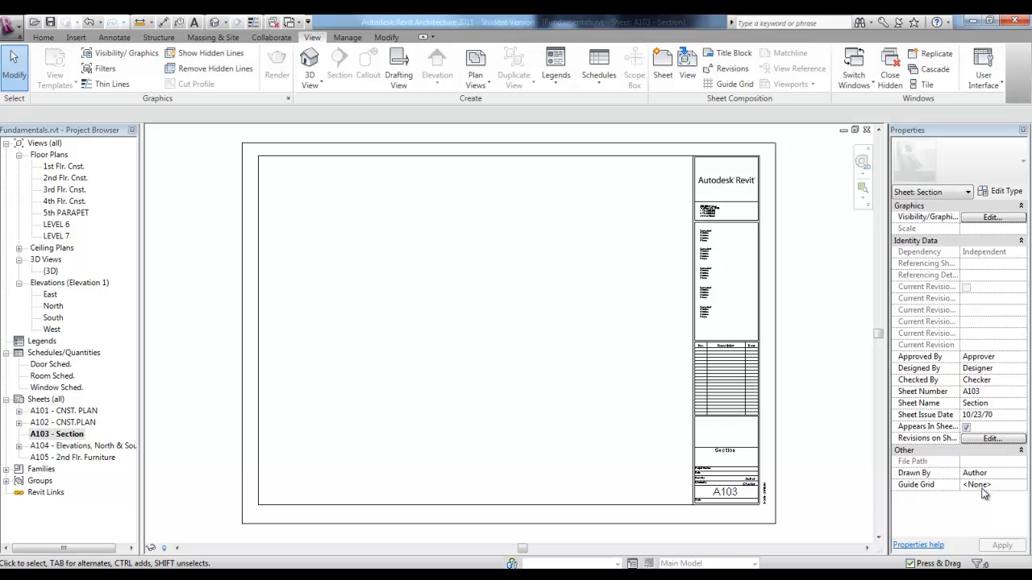
click(1022, 486)
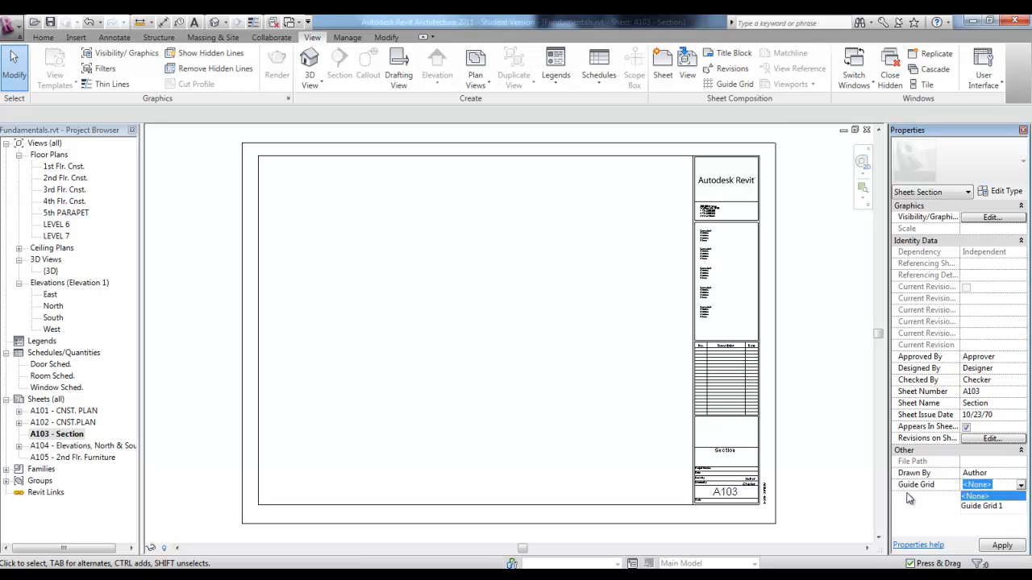
click(990, 505)
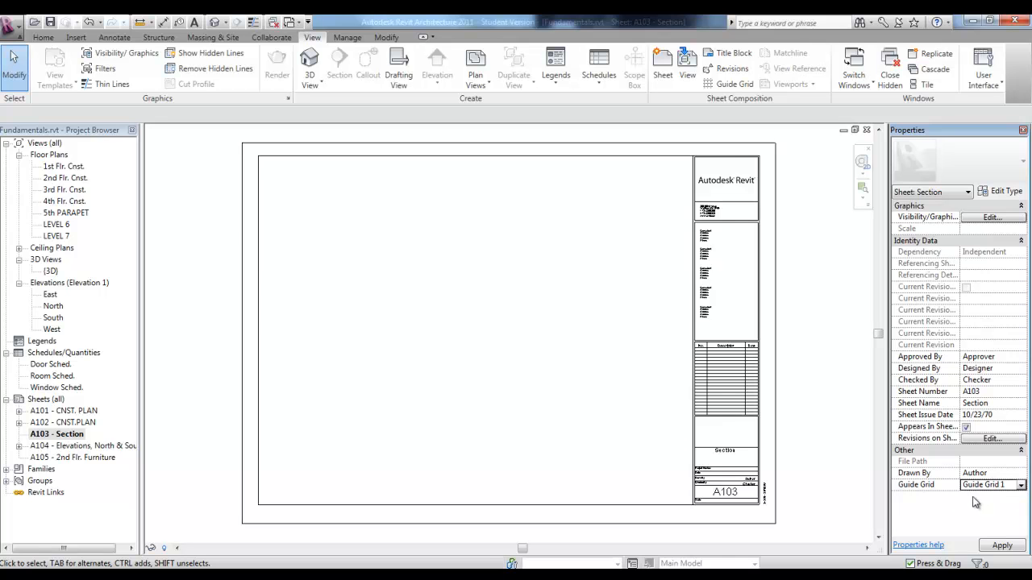